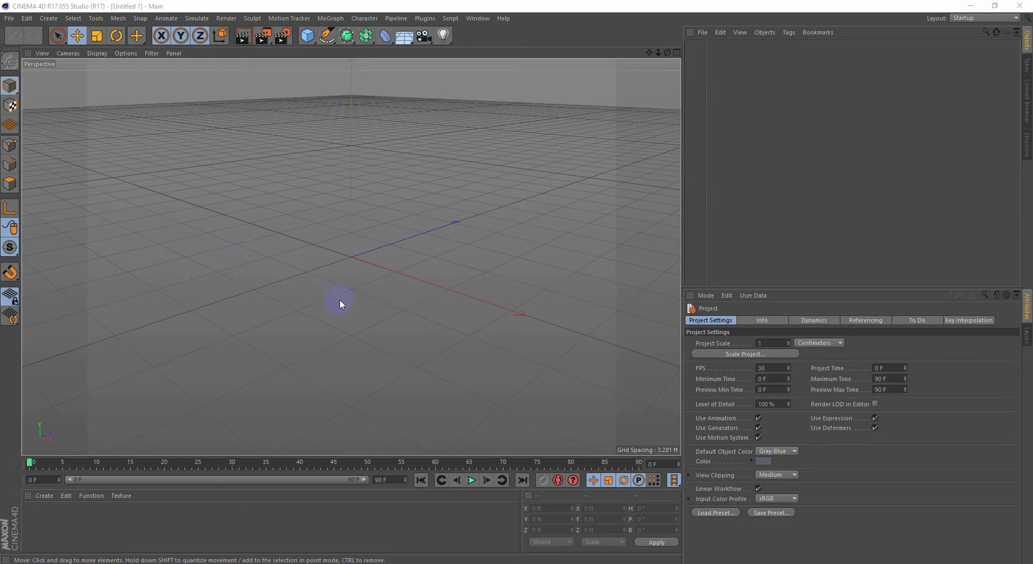
Step: Detach the C4DtoA plugin command list and dock it as a palette in the Material Manager area
{"action": "left_click_drag", "start_coordinate": [340, 304], "coordinate": [170, 122], "text": "alt"}
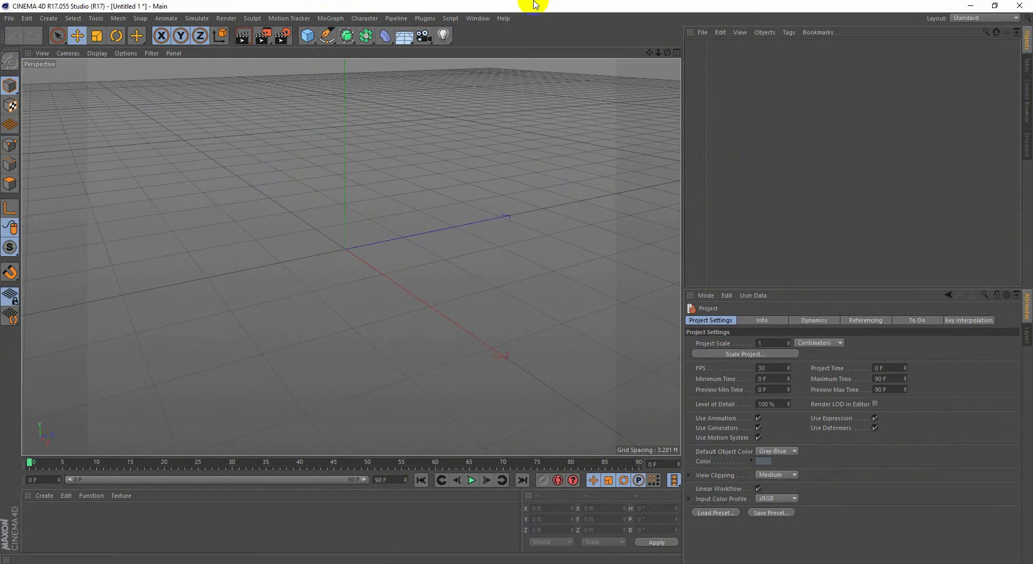
{"action": "left_click", "coordinate": [426, 19]}
{"action": "left_click", "coordinate": [439, 49]}
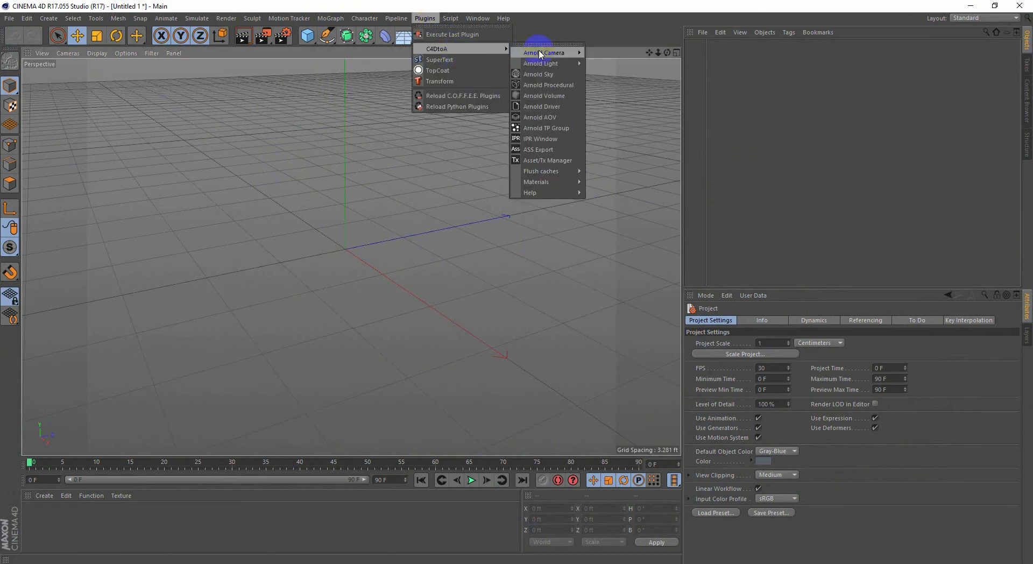
{"action": "left_click_drag", "start_coordinate": [551, 43], "coordinate": [26, 514]}
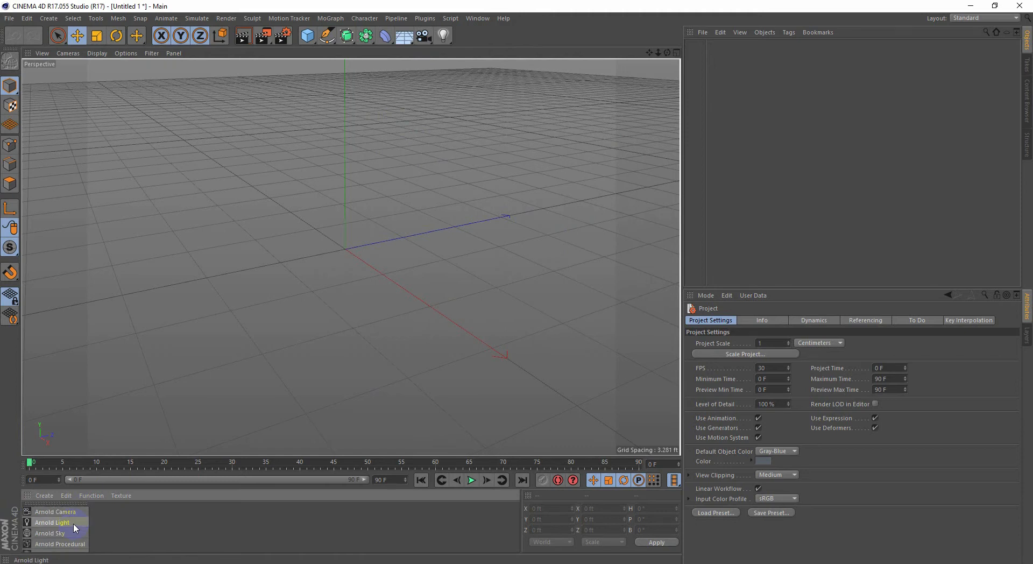
Step: Open the Arnold IPR Window from the docked palette and dock it beneath the Attribute Manager
{"action": "scroll", "coordinate": [79, 532], "scroll_direction": "down", "scroll_amount": 3}
{"action": "left_click", "coordinate": [74, 534]}
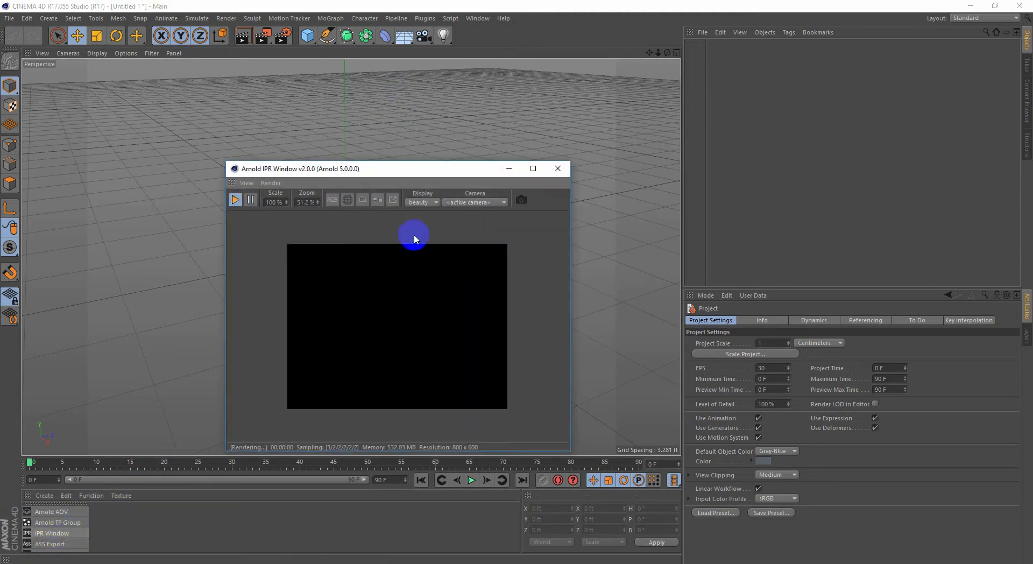
{"action": "left_click_drag", "start_coordinate": [388, 171], "coordinate": [370, 148]}
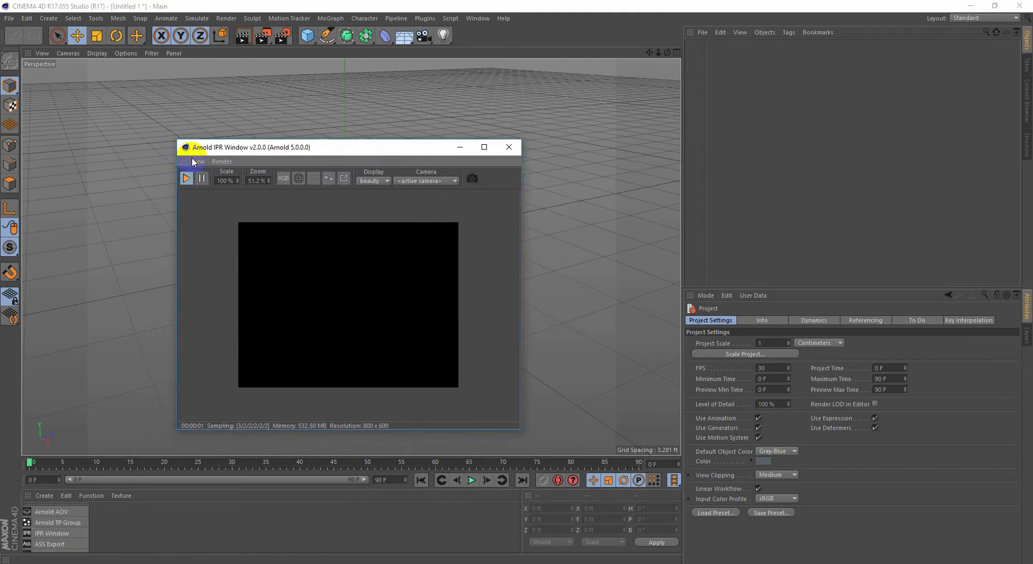
{"action": "left_click", "coordinate": [770, 533]}
{"action": "left_click_drag", "start_coordinate": [780, 541], "coordinate": [785, 537]}
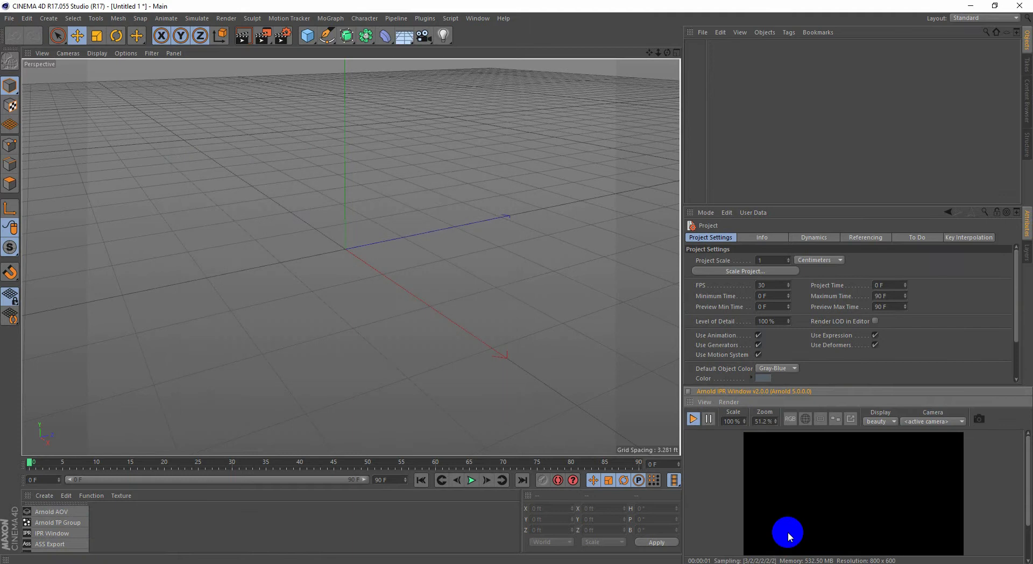
Step: Dock the Attribute Manager beside the Object Manager and close the Layer Manager to enlarge the IPR area
{"action": "left_click_drag", "start_coordinate": [1021, 83], "coordinate": [1021, 84]}
{"action": "left_click", "coordinate": [691, 214]}
{"action": "left_click", "coordinate": [713, 383]}
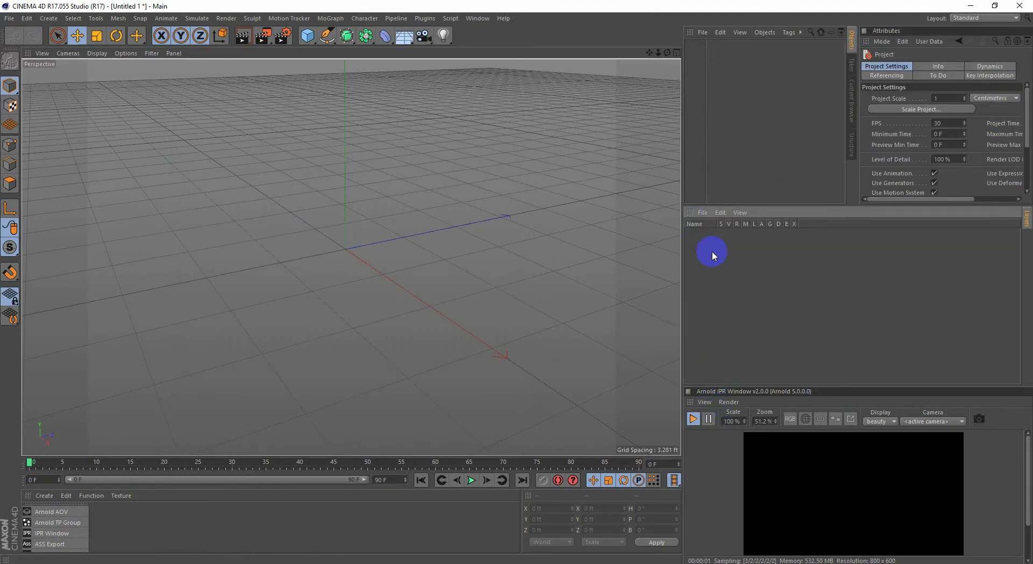
{"action": "left_click", "coordinate": [690, 214]}
{"action": "left_click", "coordinate": [715, 382]}
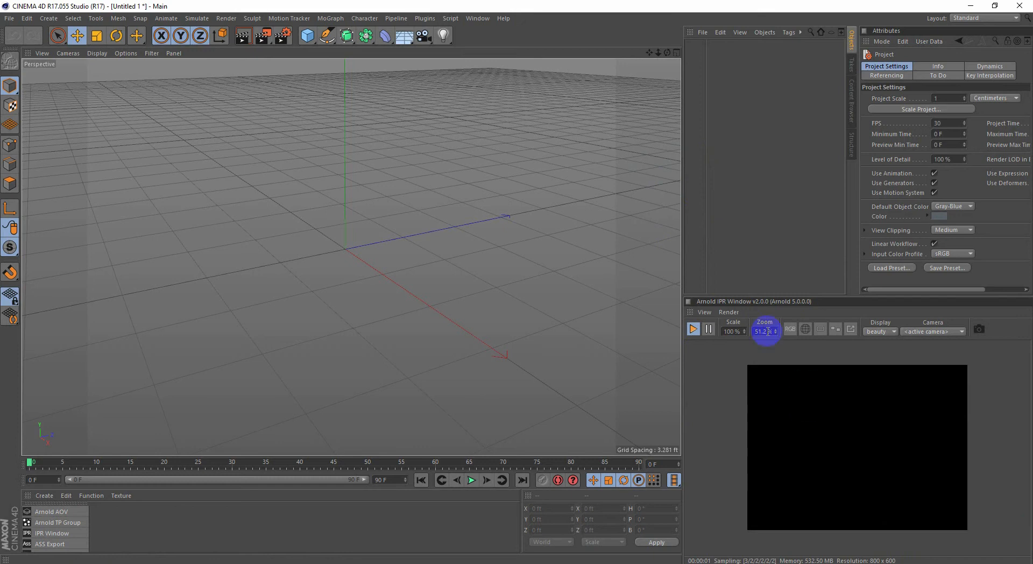
Step: Save the window arrangement as a layout named "c4dToA B" and load that layout
{"action": "left_click", "coordinate": [404, 22]}
{"action": "mouse_move", "coordinate": [452, 21]}
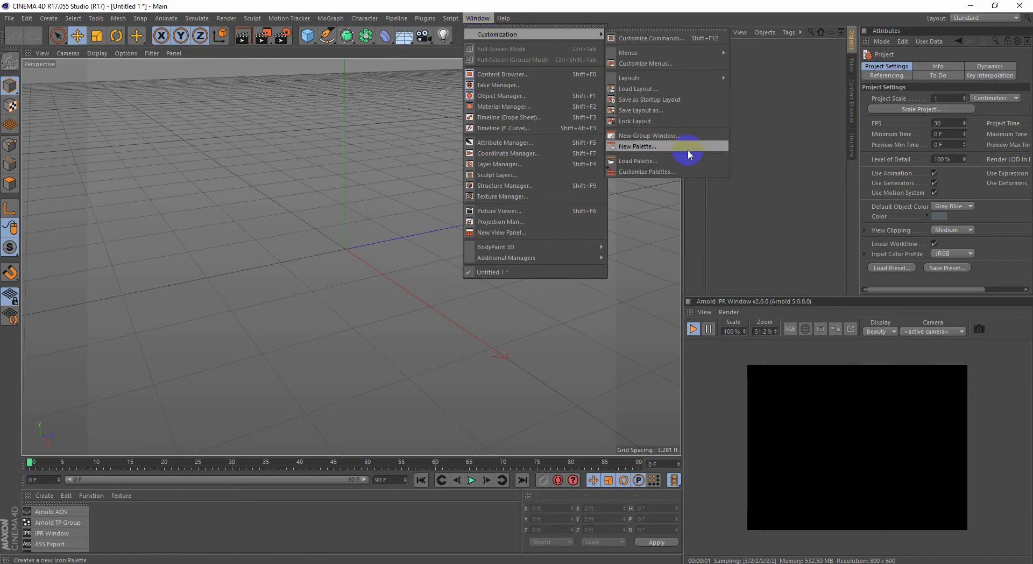
{"action": "left_click", "coordinate": [640, 111]}
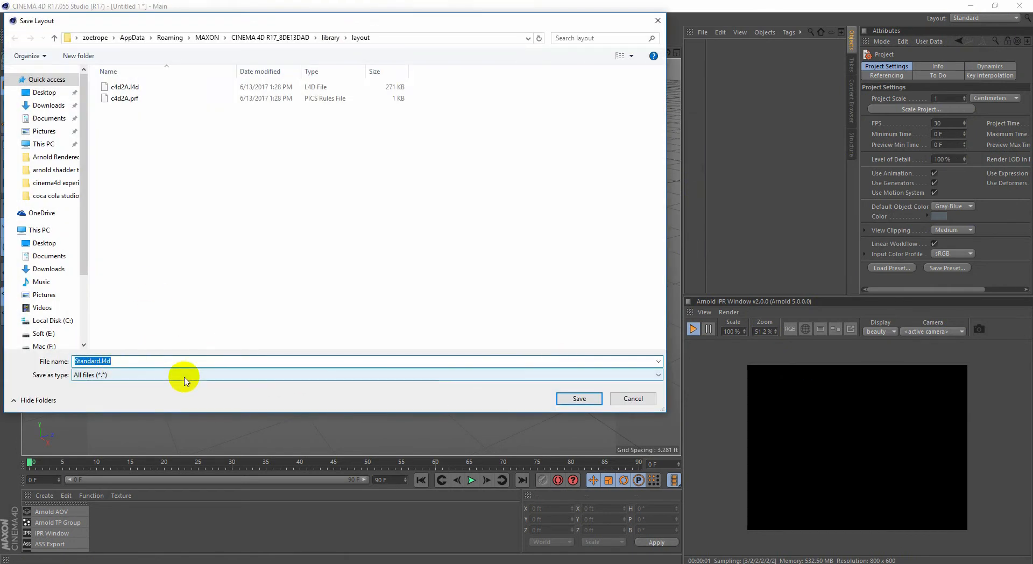
{"action": "type", "text": "c4dToA"}
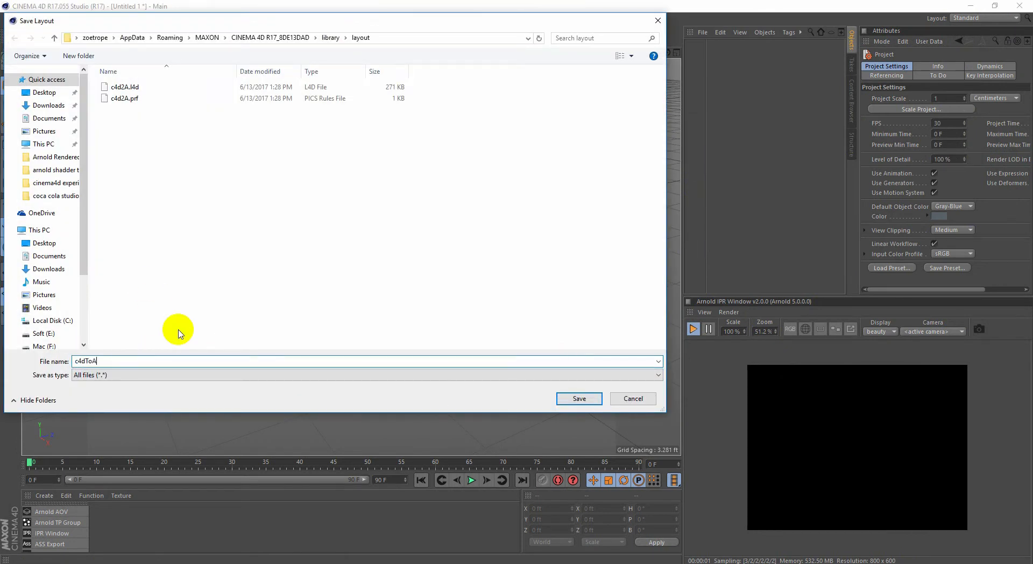
{"action": "type", "text": " B"}
{"action": "key", "text": "Return"}
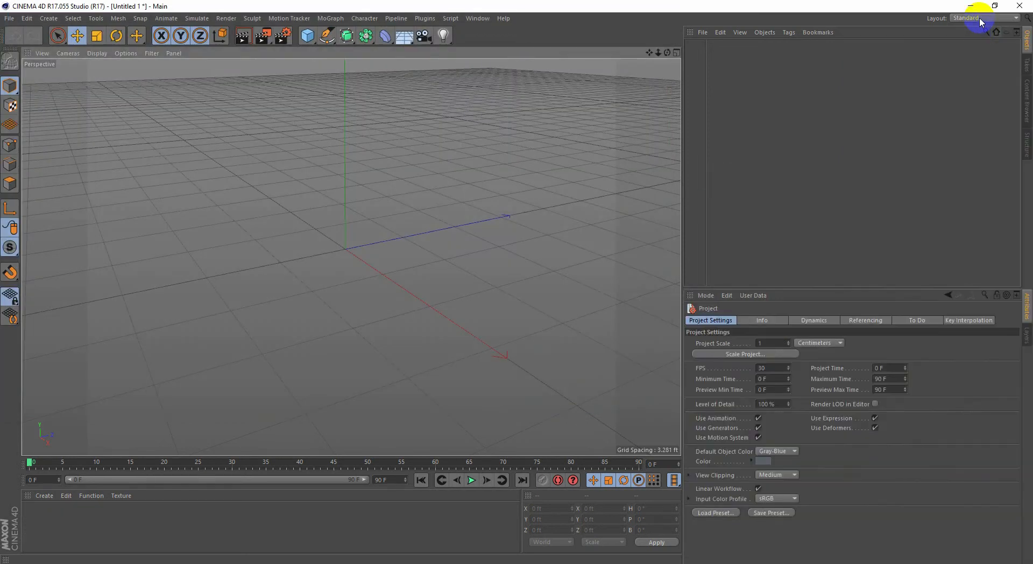
{"action": "left_click", "coordinate": [981, 20]}
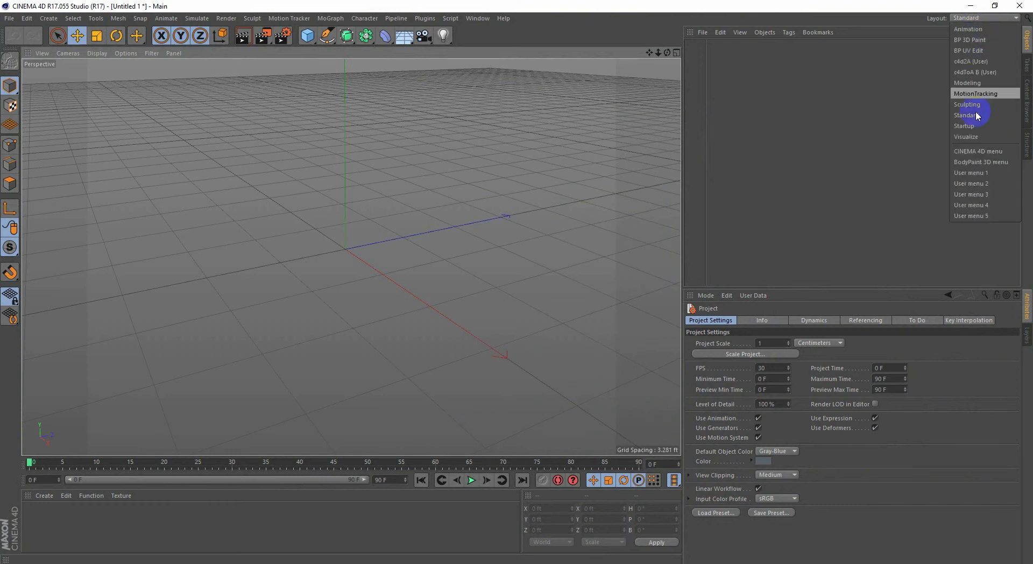
{"action": "left_click", "coordinate": [986, 76]}
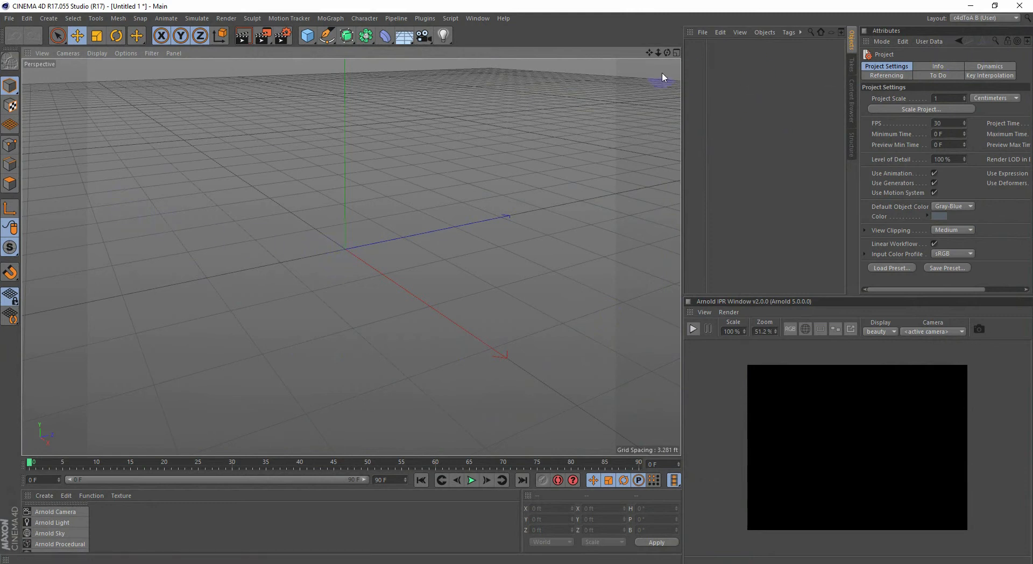
Step: Add a cube and raise it in the Front view to about Y 3.32 ft so its base rests on the floor axis
{"action": "left_click", "coordinate": [310, 42]}
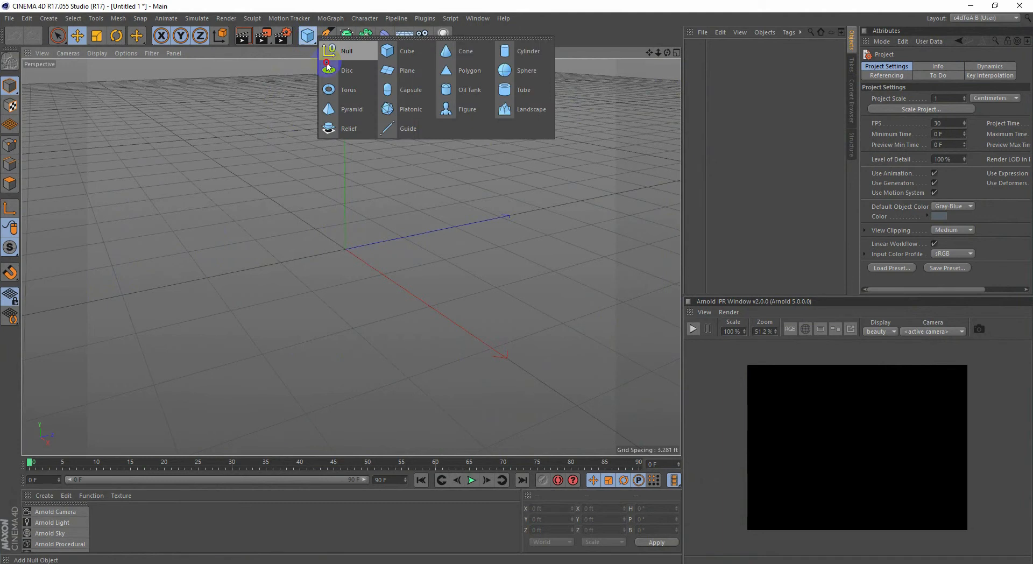
{"action": "left_click", "coordinate": [415, 55]}
{"action": "middle_click", "coordinate": [519, 353]}
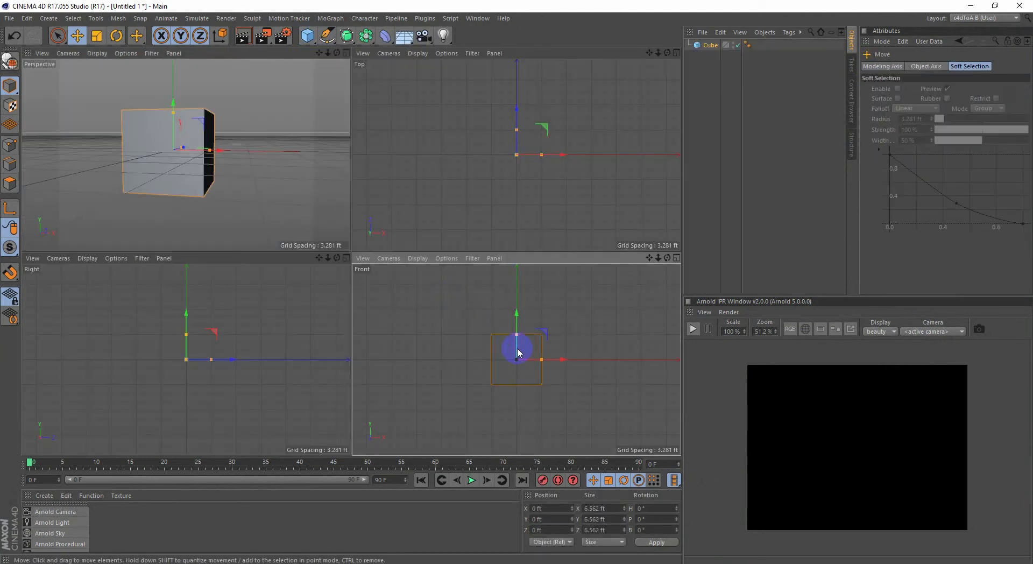
{"action": "scroll", "coordinate": [536, 359], "scroll_direction": "up", "scroll_amount": 3}
{"action": "middle_click_drag", "start_coordinate": [521, 345], "coordinate": [499, 361], "text": "alt"}
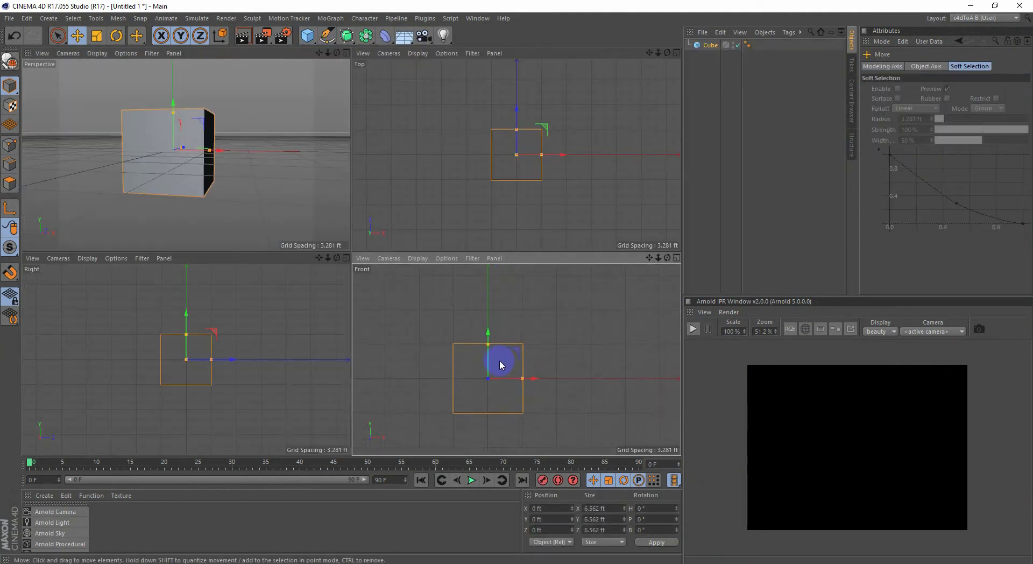
{"action": "middle_click", "coordinate": [498, 361]}
{"action": "left_click_drag", "start_coordinate": [295, 232], "coordinate": [306, 166]}
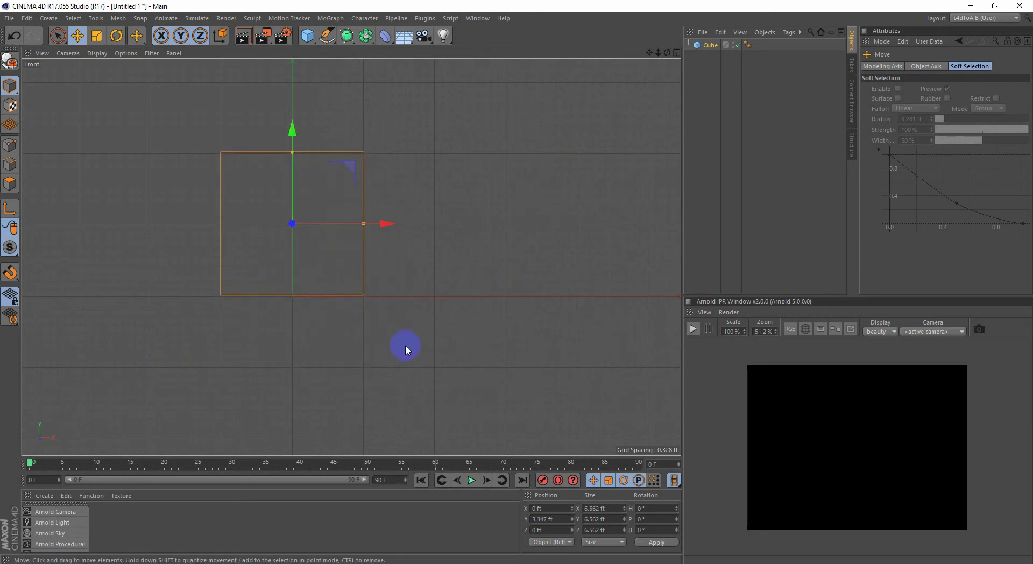
Step: Switch to polygon mode and convert the cube into an editable polygon object
{"action": "middle_click", "coordinate": [407, 389]}
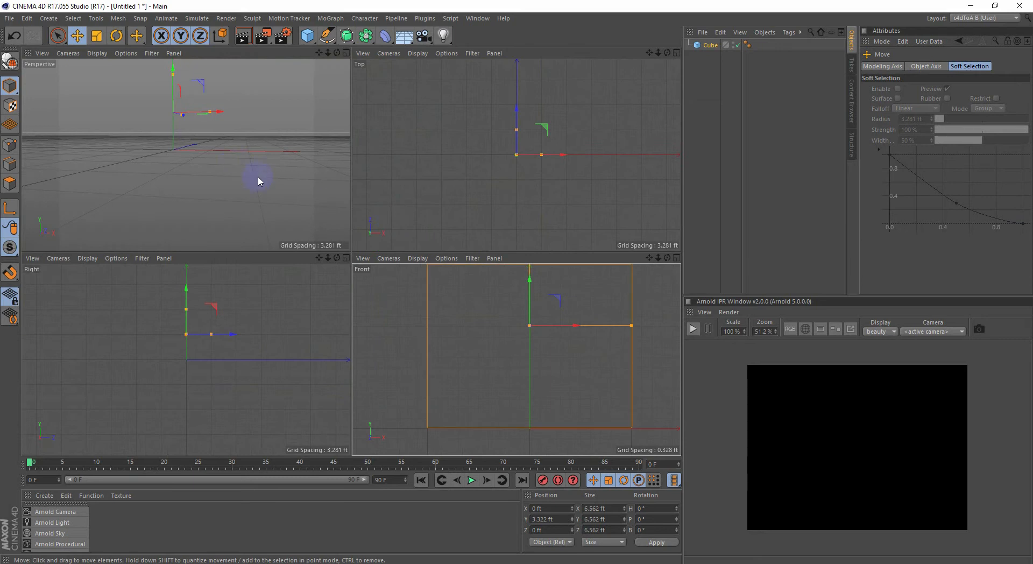
{"action": "left_click_drag", "start_coordinate": [200, 180], "coordinate": [201, 156], "text": "alt"}
{"action": "middle_click", "coordinate": [238, 172]}
{"action": "middle_click_drag", "start_coordinate": [412, 312], "coordinate": [396, 309], "text": "alt"}
{"action": "left_click_drag", "start_coordinate": [379, 323], "coordinate": [344, 266], "text": "alt"}
{"action": "left_click", "coordinate": [10, 183]}
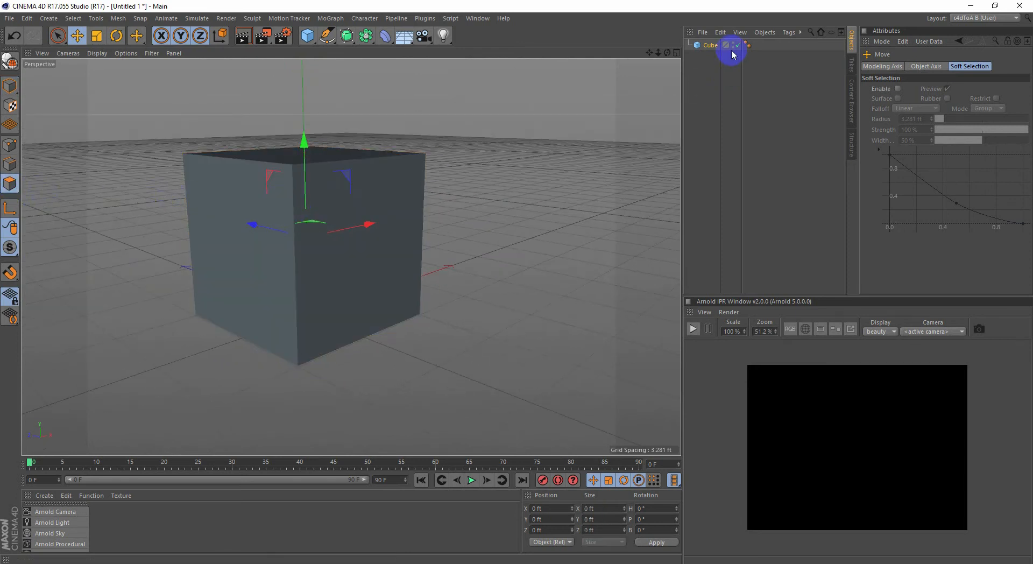
{"action": "left_click", "coordinate": [711, 46]}
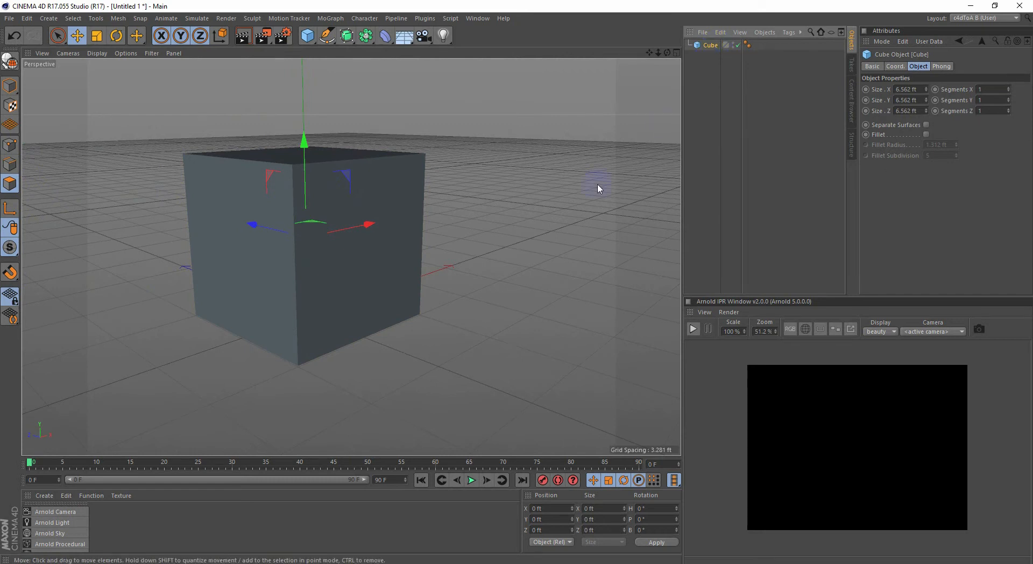
{"action": "key", "text": "c"}
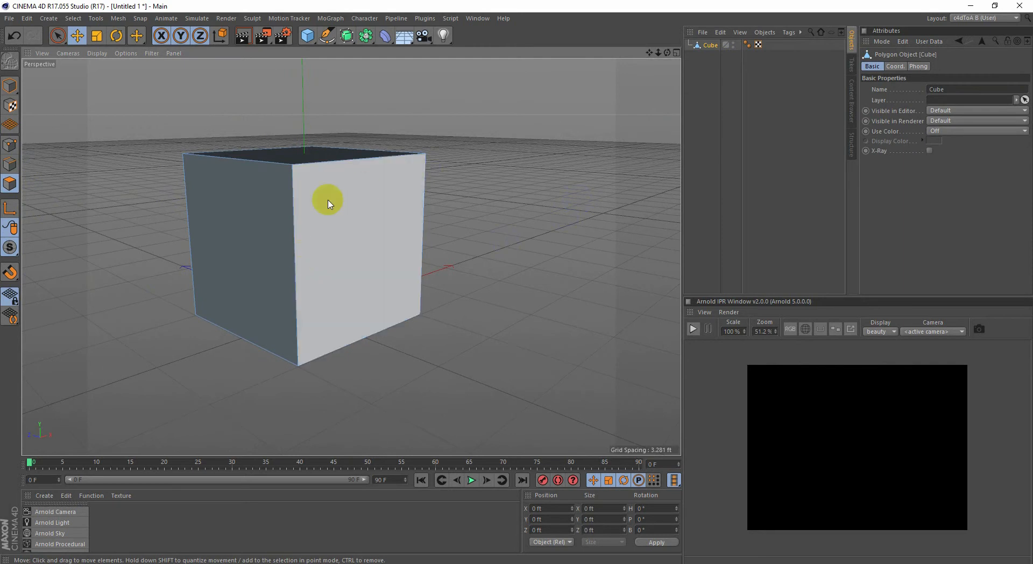
Step: Delete the cube's top and three side faces, keeping only the floor and one wall
{"action": "left_click", "coordinate": [280, 190]}
{"action": "left_click_drag", "start_coordinate": [480, 203], "coordinate": [461, 224], "text": "alt"}
{"action": "left_click", "coordinate": [349, 168], "text": "shift"}
{"action": "left_click_drag", "start_coordinate": [354, 221], "coordinate": [402, 290], "text": "alt"}
{"action": "left_click", "coordinate": [413, 291], "text": "shift"}
{"action": "left_click_drag", "start_coordinate": [417, 346], "coordinate": [554, 310], "text": "alt"}
{"action": "left_click", "coordinate": [386, 321], "text": "ctrl"}
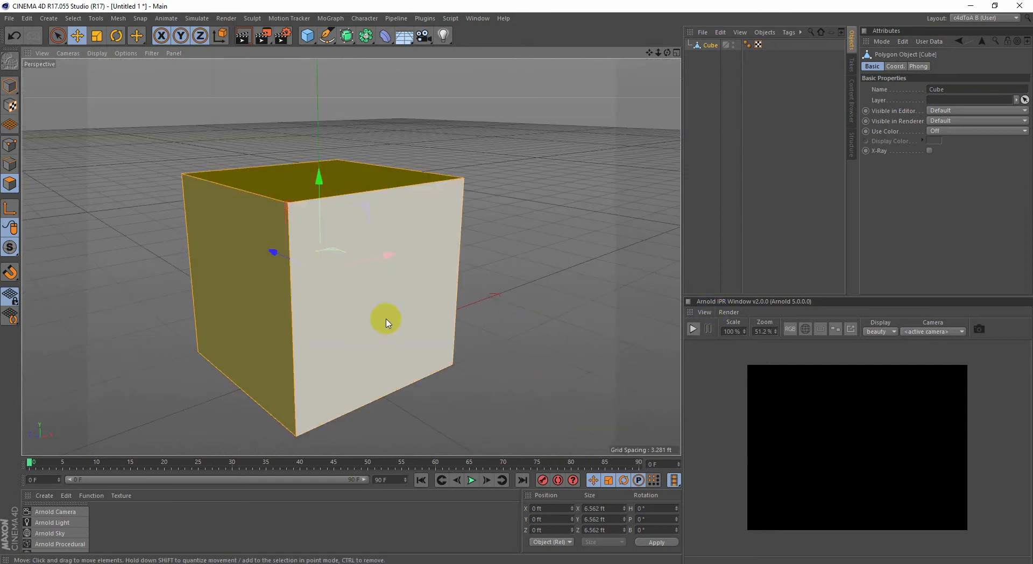
{"action": "key", "text": "Delete"}
Step: Bevel the edge between wall and floor with an offset of about 2.592 ft and 17 subdivisions
{"action": "left_click_drag", "start_coordinate": [313, 295], "coordinate": [526, 221], "text": "alt"}
{"action": "left_click", "coordinate": [300, 295]}
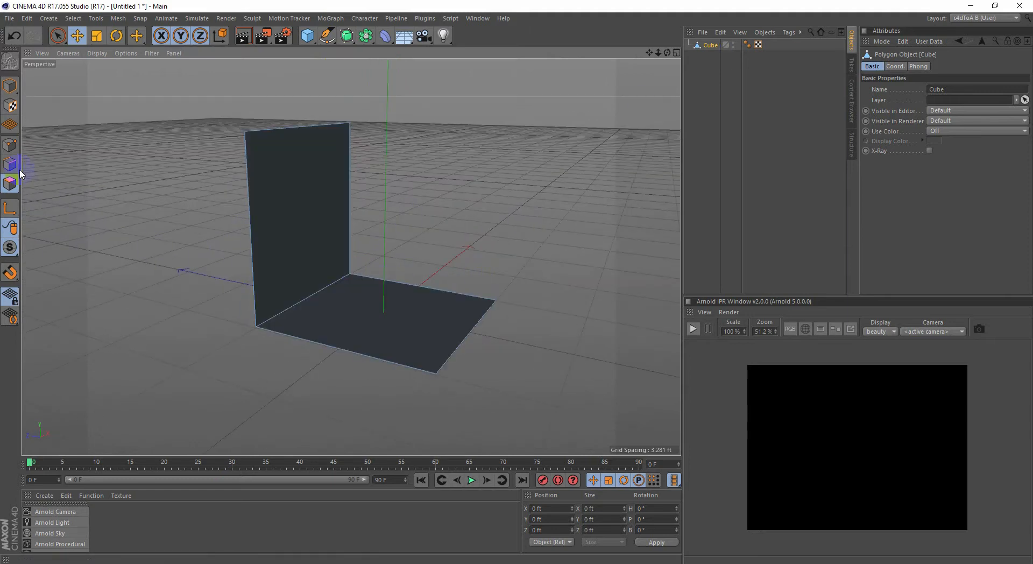
{"action": "left_click", "coordinate": [10, 167]}
{"action": "left_click", "coordinate": [317, 292]}
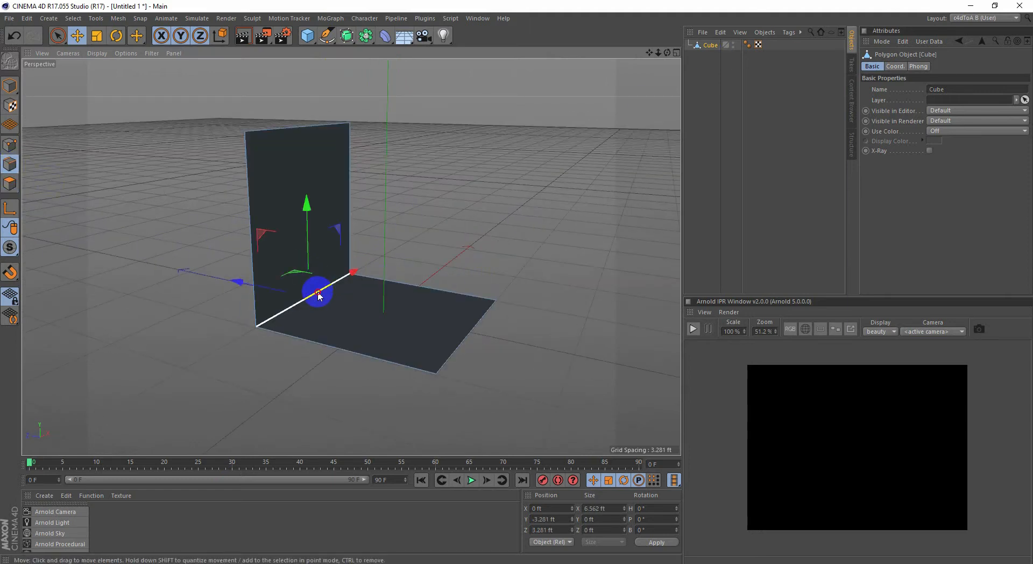
{"action": "right_click", "coordinate": [315, 296]}
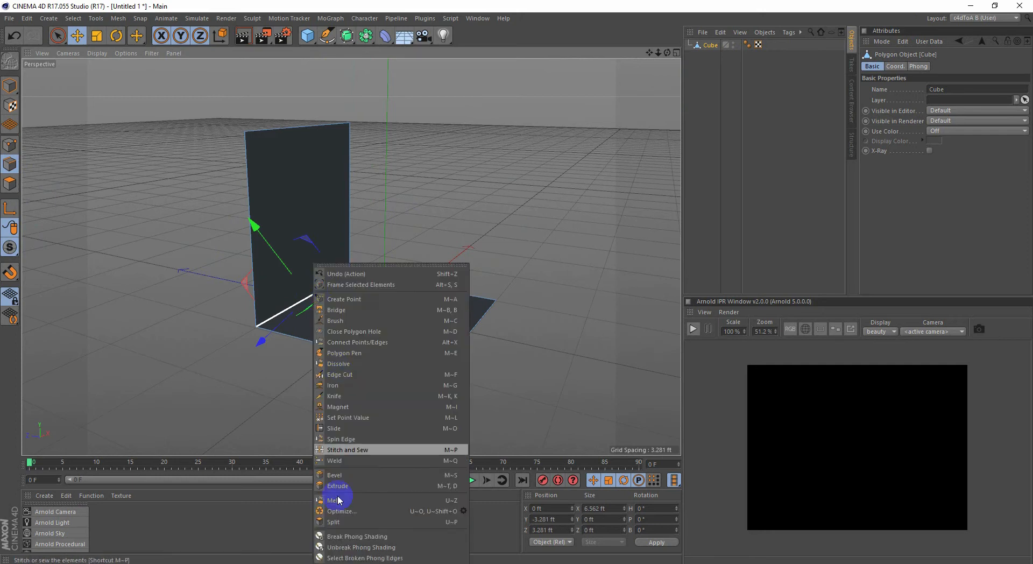
{"action": "left_click", "coordinate": [390, 475]}
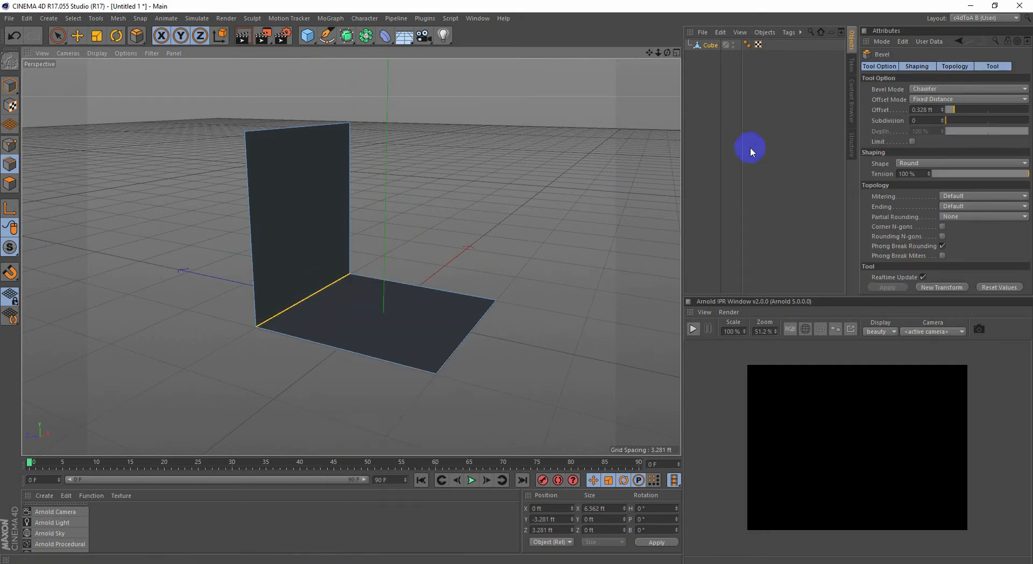
{"action": "left_click_drag", "start_coordinate": [948, 115], "coordinate": [1014, 115]}
{"action": "left_click_drag", "start_coordinate": [953, 126], "coordinate": [1017, 120]}
Step: In model mode, move the curved backdrop back along its Z axis and scale it wider along X
{"action": "left_click_drag", "start_coordinate": [559, 302], "coordinate": [350, 328], "text": "alt"}
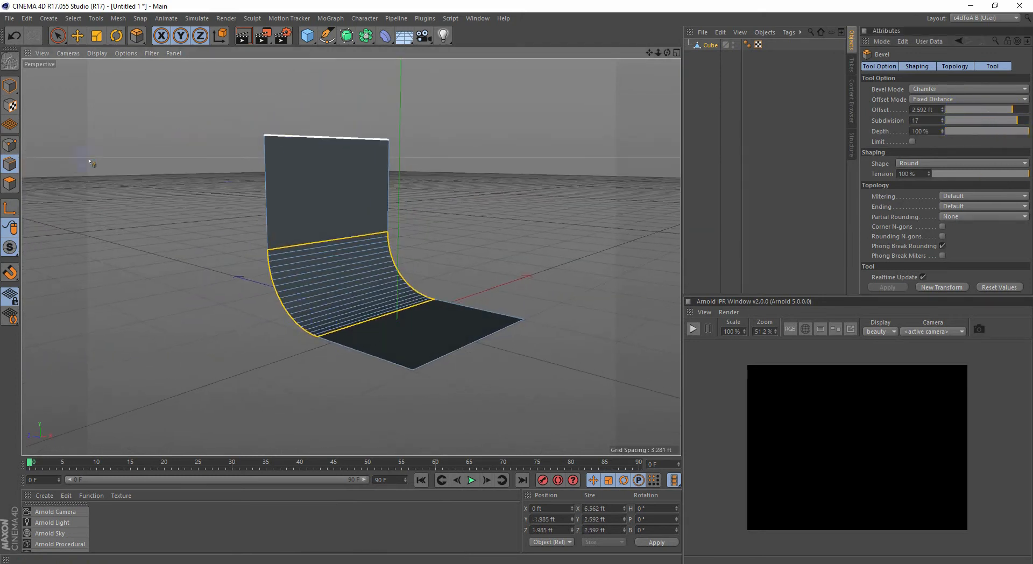
{"action": "left_click", "coordinate": [11, 88]}
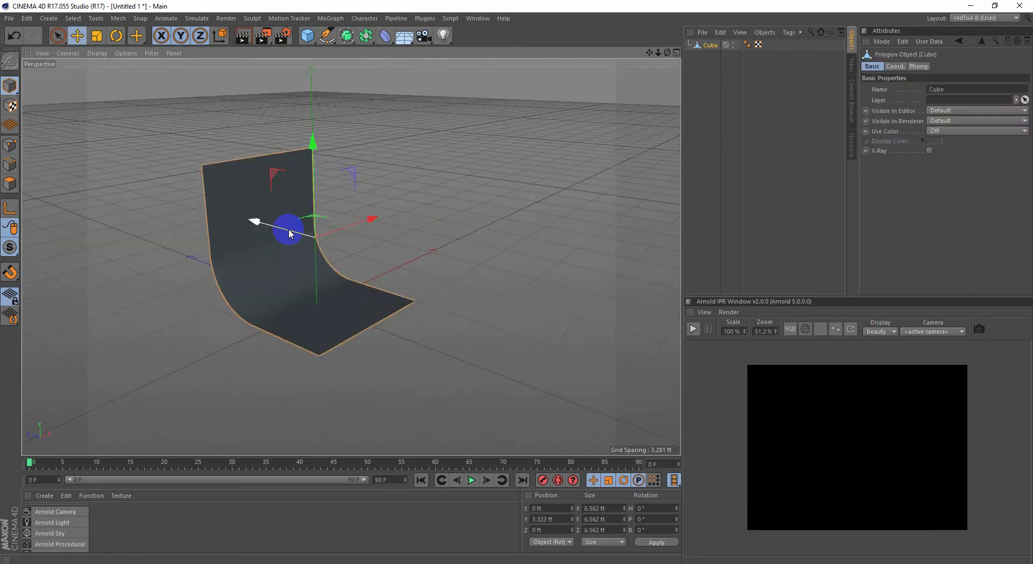
{"action": "left_click_drag", "start_coordinate": [287, 231], "coordinate": [259, 226]}
{"action": "left_click_drag", "start_coordinate": [247, 290], "coordinate": [410, 266], "text": "alt"}
{"action": "key", "text": "r"}
{"action": "key", "text": "t"}
{"action": "left_click_drag", "start_coordinate": [414, 227], "coordinate": [533, 215]}
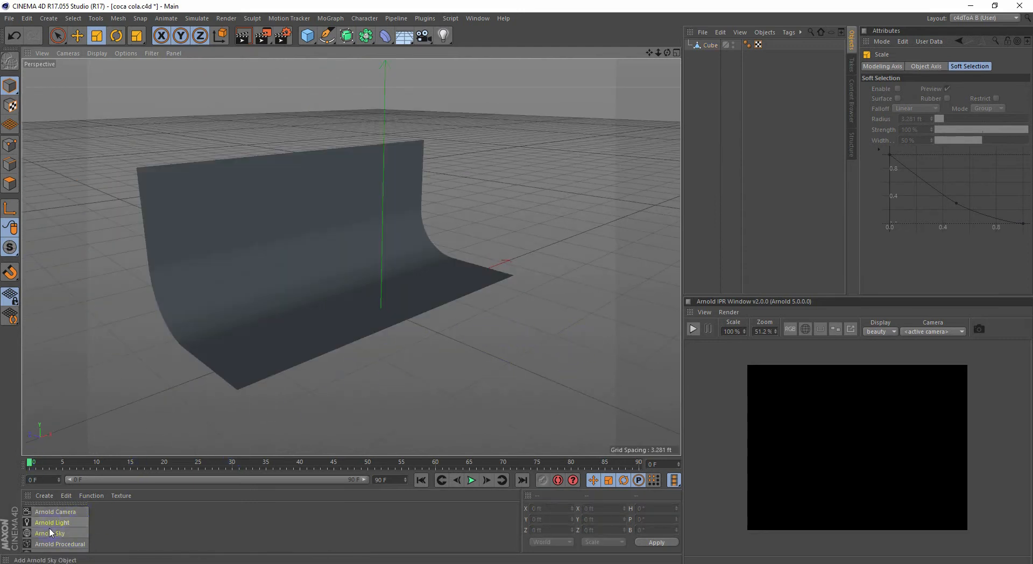
Step: Add an Arnold quad_light and move it along X to about 2.5 ft
{"action": "left_click_drag", "start_coordinate": [54, 526], "coordinate": [150, 528]}
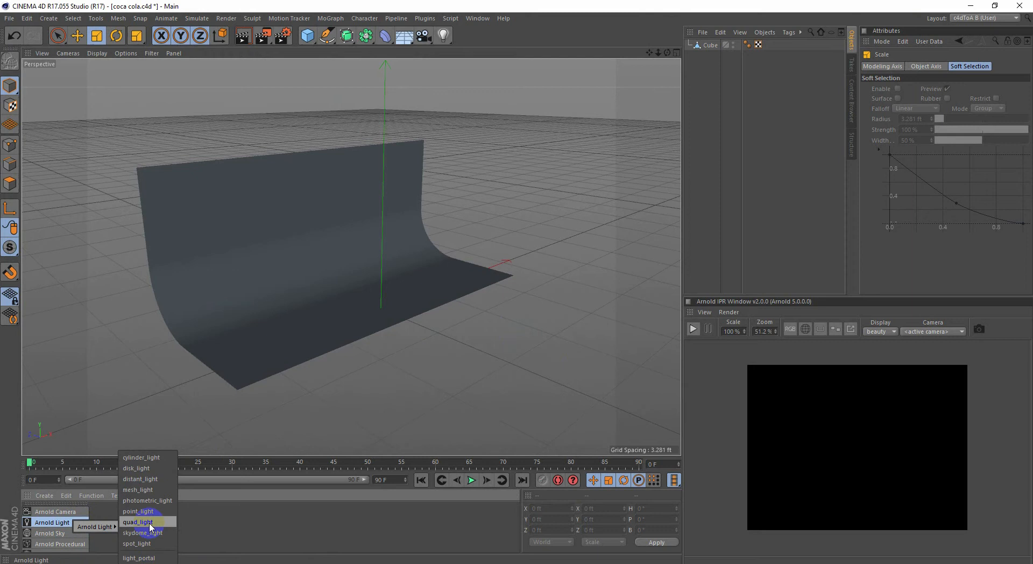
{"action": "left_click", "coordinate": [150, 526]}
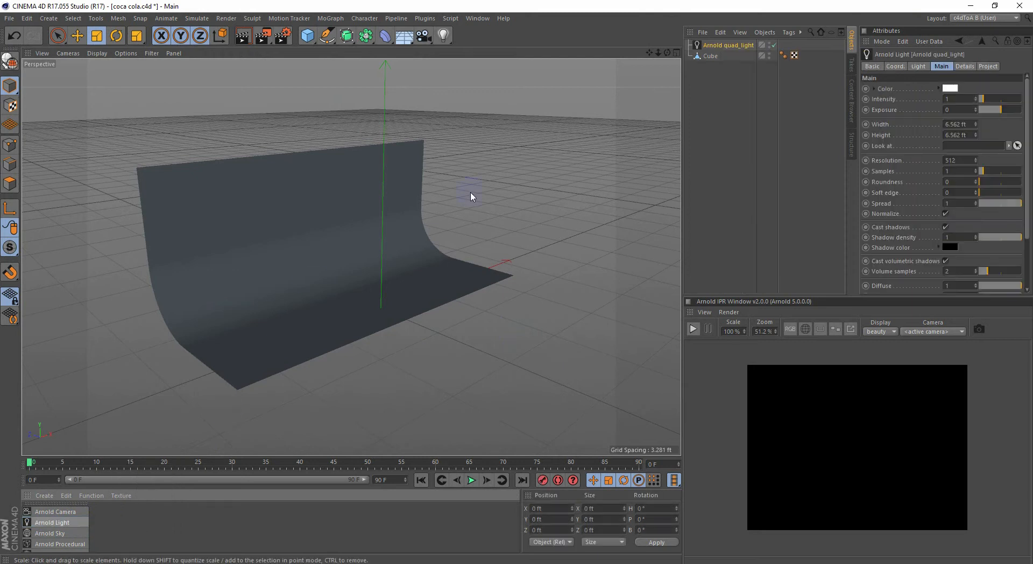
{"action": "left_click_drag", "start_coordinate": [424, 341], "coordinate": [456, 342], "text": "alt"}
{"action": "key", "text": "e"}
{"action": "left_click_drag", "start_coordinate": [430, 299], "coordinate": [475, 285]}
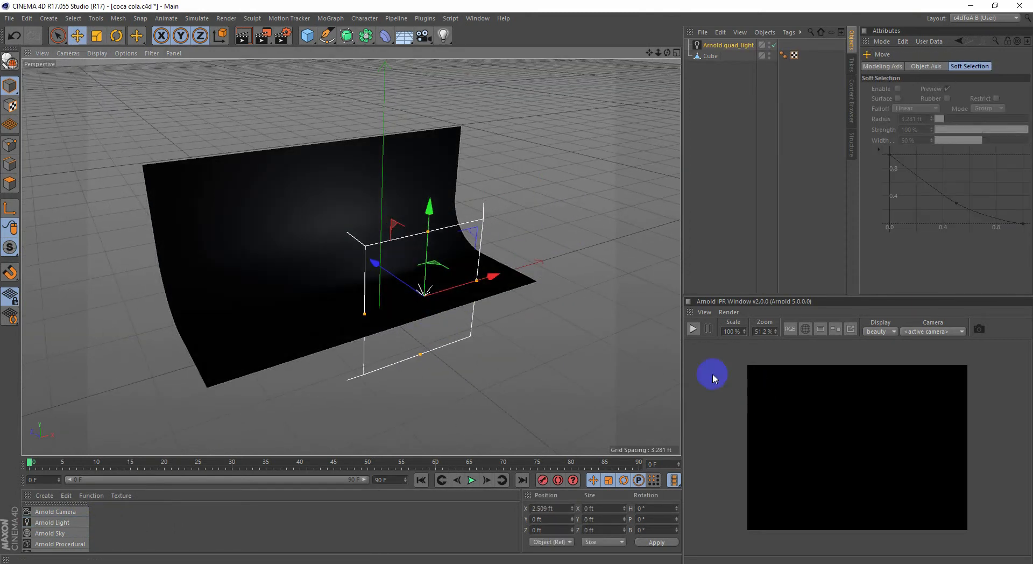
Step: Start the IPR preview render and reposition the quad light to about X 5.54, Y 3.32, Z -2.04 ft
{"action": "left_click", "coordinate": [693, 329]}
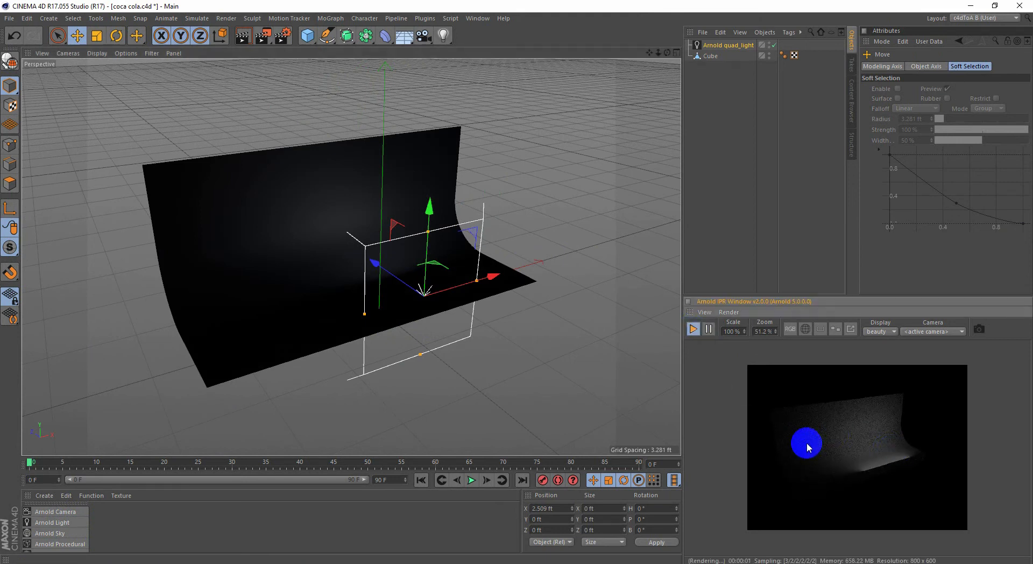
{"action": "left_click_drag", "start_coordinate": [572, 330], "coordinate": [473, 321], "text": "alt"}
{"action": "left_click_drag", "start_coordinate": [419, 254], "coordinate": [423, 172]}
{"action": "left_click_drag", "start_coordinate": [554, 357], "coordinate": [371, 325], "text": "alt"}
{"action": "left_click_drag", "start_coordinate": [377, 208], "coordinate": [399, 241]}
{"action": "left_click_drag", "start_coordinate": [485, 264], "coordinate": [516, 253], "text": "alt"}
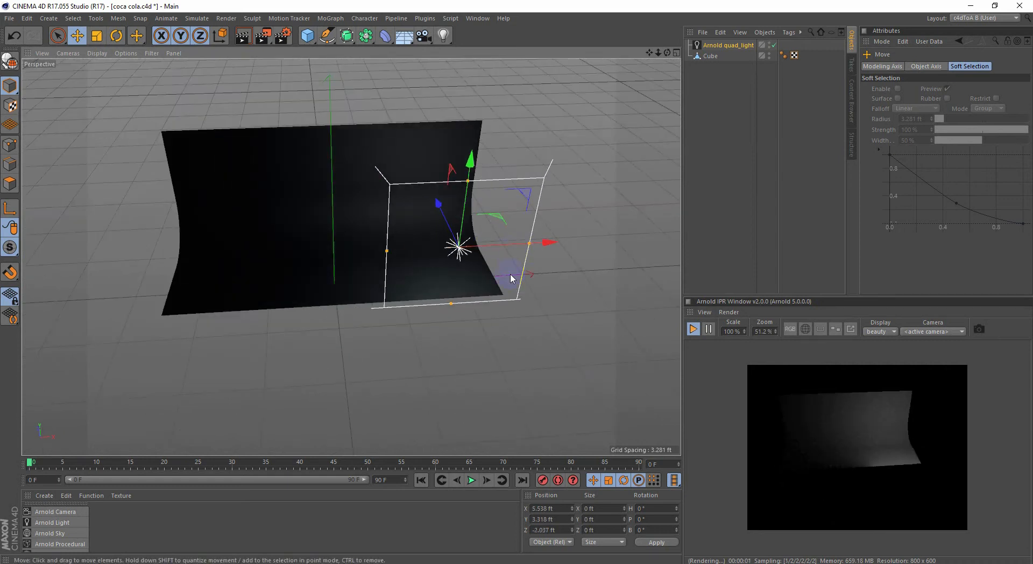
Step: Rotate the quad light to a heading of 90° so it faces sideways across the backdrop
{"action": "key", "text": "r"}
{"action": "left_click_drag", "start_coordinate": [452, 281], "coordinate": [630, 274]}
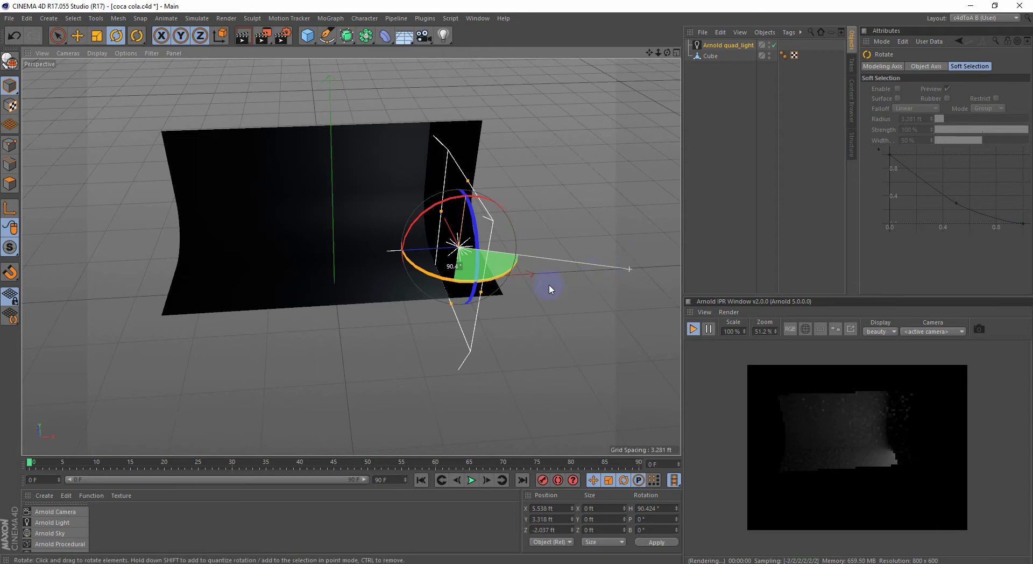
{"action": "key", "text": "F2"}
{"action": "left_click_drag", "start_coordinate": [596, 501], "coordinate": [551, 496]}
{"action": "type", "text": "90"}
{"action": "key", "text": "Return"}
Step: In the top view, duplicate the quad light to the opposite side of the backdrop at about X -7.59 ft
{"action": "middle_click_drag", "start_coordinate": [378, 374], "coordinate": [645, 267], "text": "alt"}
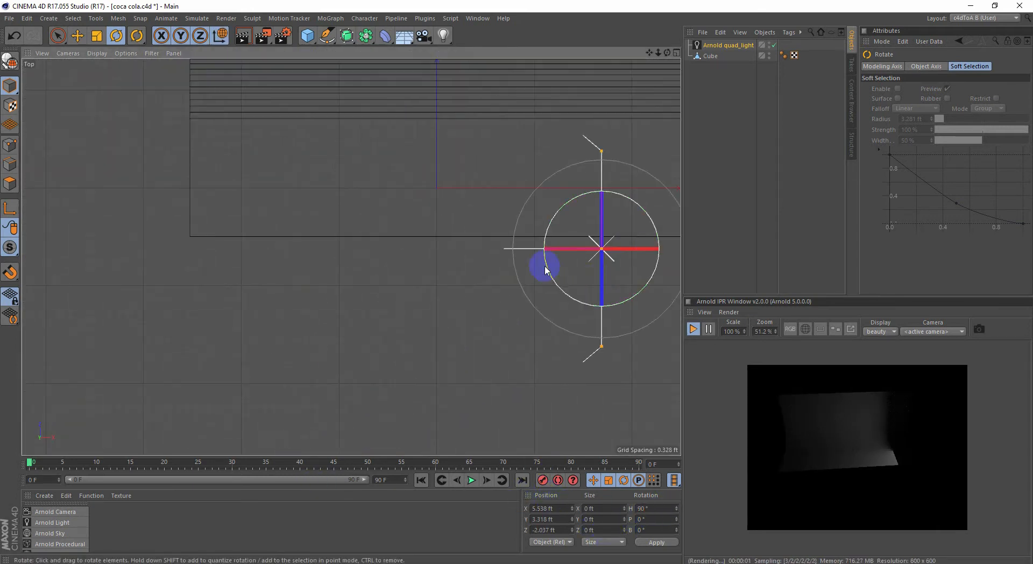
{"action": "key", "text": "e"}
{"action": "scroll", "coordinate": [612, 302], "scroll_direction": "down", "scroll_amount": 3}
{"action": "middle_click_drag", "start_coordinate": [613, 301], "coordinate": [611, 339], "text": "alt"}
{"action": "left_click_drag", "start_coordinate": [456, 288], "coordinate": [184, 304]}
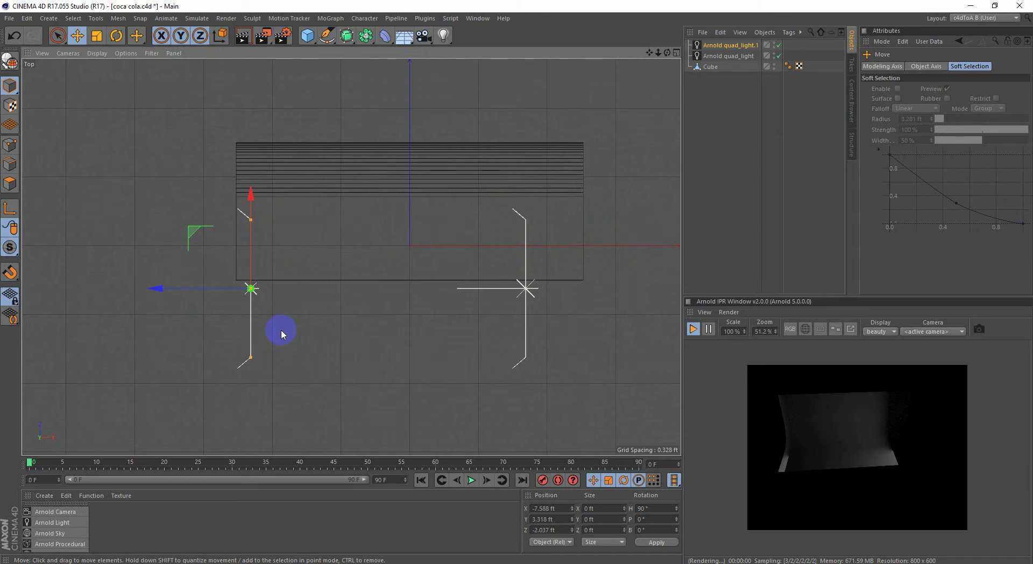
Step: Turn the duplicated light inward to a heading of 270° so it faces the first light
{"action": "key", "text": "r"}
{"action": "left_click_drag", "start_coordinate": [300, 272], "coordinate": [281, 214]}
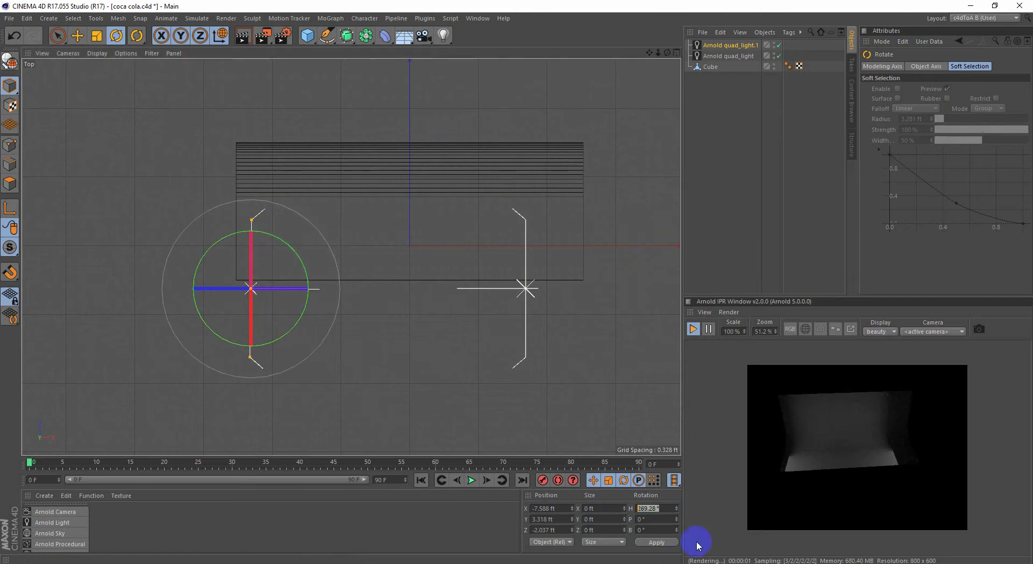
{"action": "key", "text": "Return"}
Step: Duplicate the light between the two side lights and set its pitch to -90° so it points downward
{"action": "middle_click_drag", "start_coordinate": [428, 419], "coordinate": [366, 351], "text": "alt"}
{"action": "key", "text": "w"}
{"action": "key", "text": "e"}
{"action": "left_click_drag", "start_coordinate": [278, 223], "coordinate": [367, 259], "text": "ctrl"}
{"action": "key", "text": "r"}
{"action": "left_click_drag", "start_coordinate": [661, 519], "coordinate": [504, 480]}
{"action": "type", "text": "-90"}
{"action": "key", "text": "Return"}
Step: Centre the downward-facing light between the side lights and raise it above the backdrop in the front view
{"action": "key", "text": "w"}
{"action": "key", "text": "e"}
{"action": "left_click_drag", "start_coordinate": [379, 220], "coordinate": [397, 221]}
{"action": "middle_click", "coordinate": [467, 309]}
{"action": "middle_click", "coordinate": [540, 346]}
{"action": "scroll", "coordinate": [479, 330], "scroll_direction": "down", "scroll_amount": 6}
{"action": "middle_click_drag", "start_coordinate": [484, 323], "coordinate": [484, 362], "text": "alt"}
{"action": "left_click_drag", "start_coordinate": [444, 260], "coordinate": [444, 200]}
Step: Duplicate the overhead light downward to about Y 3.18 ft and rotate the copy upright to face the backdrop
{"action": "left_click", "coordinate": [532, 356], "text": "shift"}
{"action": "left_click", "coordinate": [345, 344]}
{"action": "left_click", "coordinate": [519, 343], "text": "shift"}
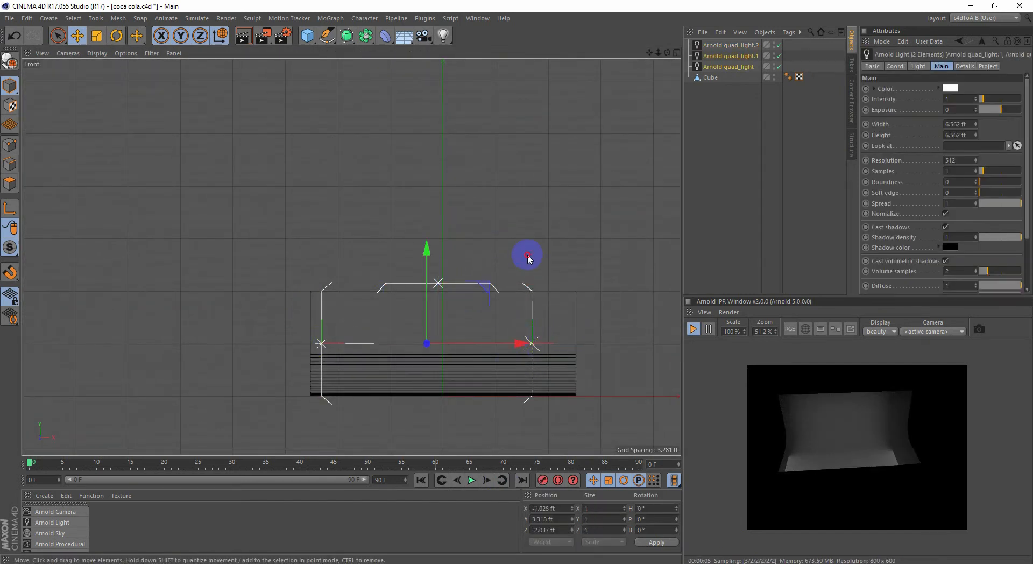
{"action": "left_click", "coordinate": [481, 284]}
{"action": "middle_click_drag", "start_coordinate": [477, 347], "coordinate": [396, 283], "text": "alt"}
{"action": "left_click_drag", "start_coordinate": [355, 137], "coordinate": [354, 185], "text": "ctrl"}
{"action": "key", "text": "r"}
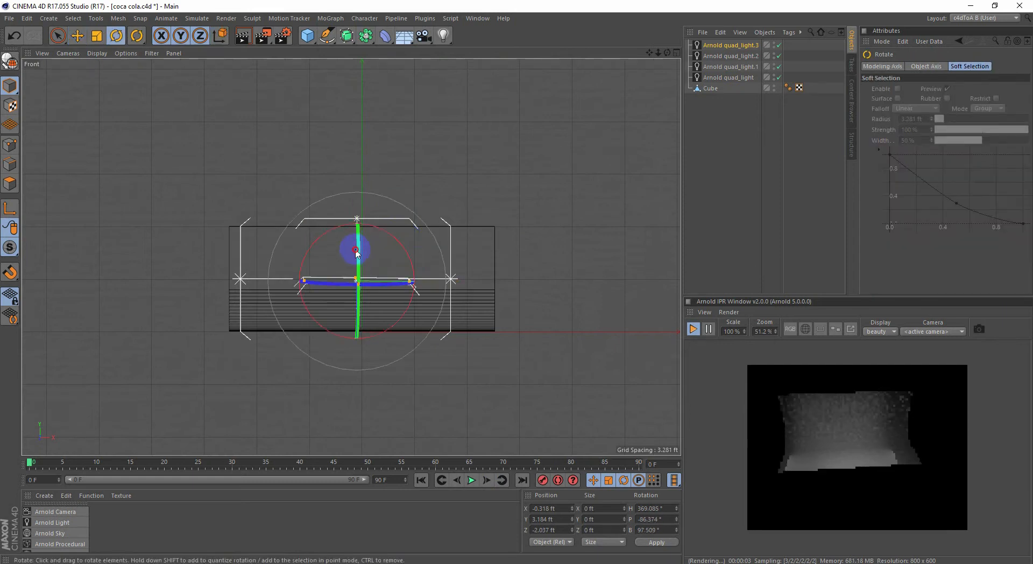
Step: Check the four-light arrangement in the perspective view and save the project
{"action": "key", "text": "F5"}
{"action": "key", "text": "F1"}
{"action": "left_click_drag", "start_coordinate": [377, 253], "coordinate": [328, 339], "text": "alt"}
{"action": "key", "text": "e"}
{"action": "key", "text": "ctrl+s"}
{"action": "left_click_drag", "start_coordinate": [450, 290], "coordinate": [477, 359], "text": "alt"}
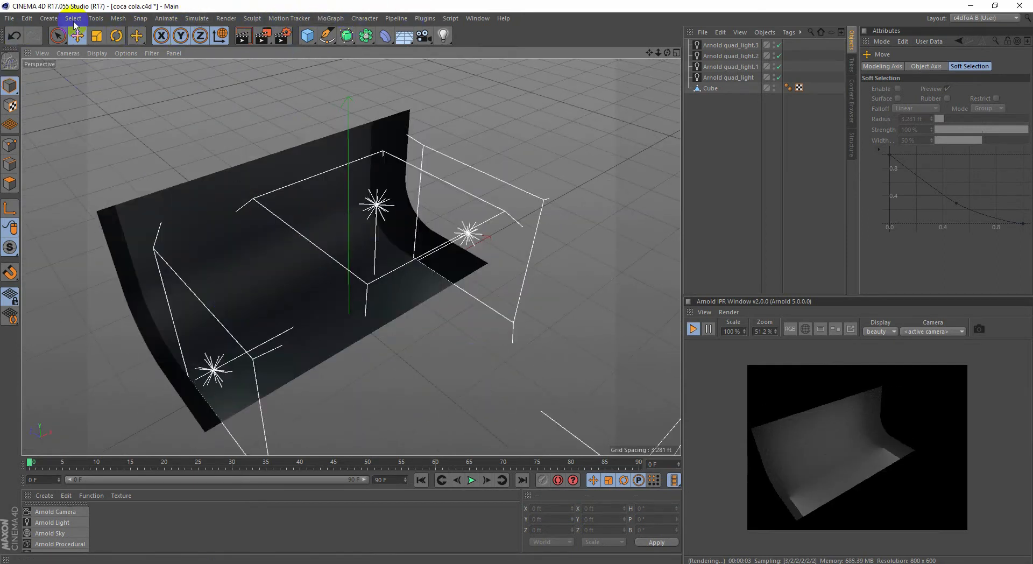
Step: Add a standard camera to the scene
{"action": "left_click", "coordinate": [56, 20]}
{"action": "mouse_move", "coordinate": [64, 121]}
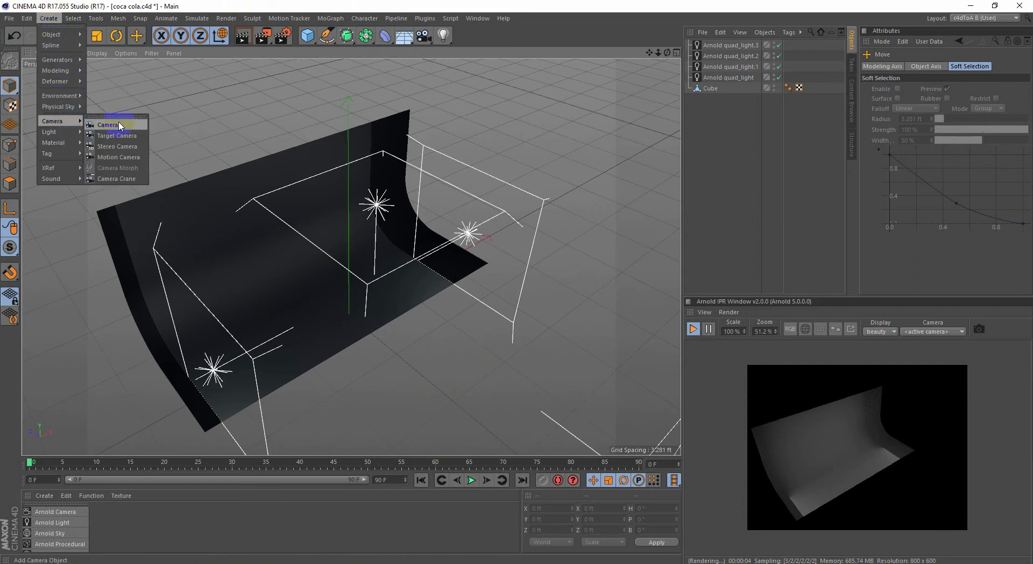
{"action": "left_click", "coordinate": [108, 125]}
{"action": "scroll", "coordinate": [477, 338], "scroll_direction": "down", "scroll_amount": 2}
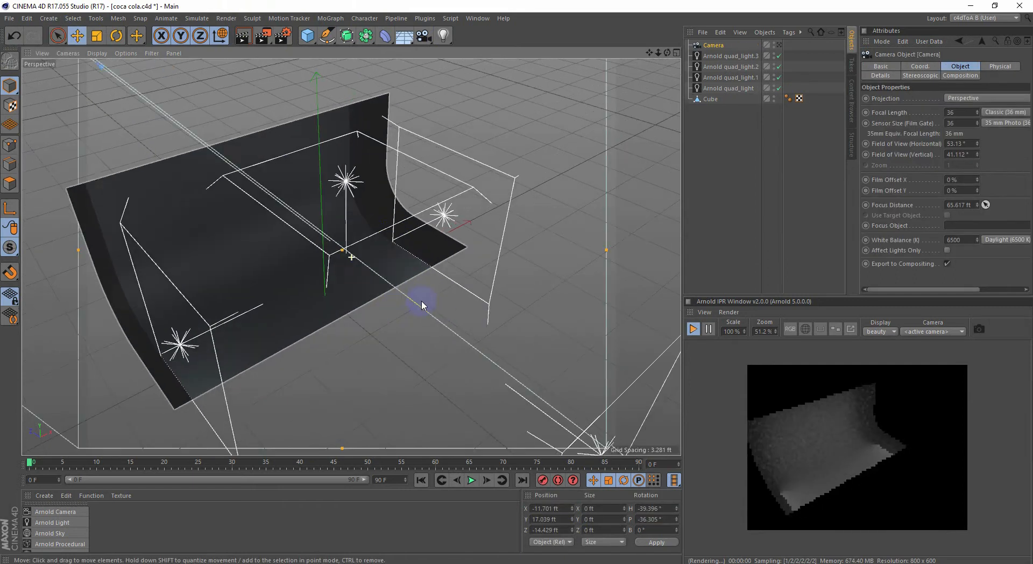
Step: Place the camera in front of the backdrop at a low height, looking toward the wall
{"action": "scroll", "coordinate": [470, 311], "scroll_direction": "down", "scroll_amount": 3}
{"action": "left_click_drag", "start_coordinate": [468, 318], "coordinate": [479, 294], "text": "alt"}
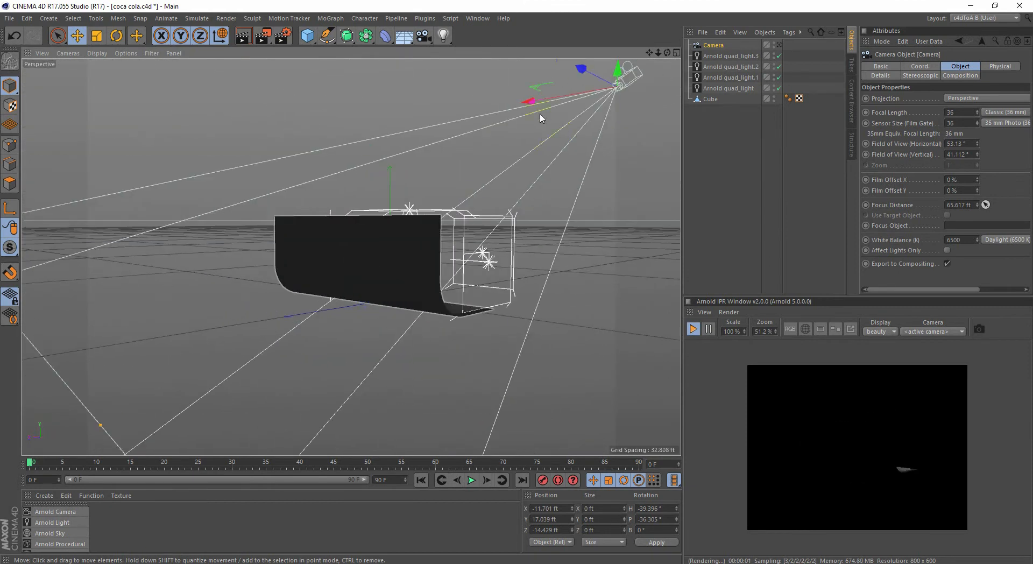
{"action": "left_click", "coordinate": [779, 45]}
{"action": "left_click_drag", "start_coordinate": [409, 301], "coordinate": [328, 261], "text": "alt"}
{"action": "scroll", "coordinate": [327, 225], "scroll_direction": "up", "scroll_amount": 6}
{"action": "middle_click_drag", "start_coordinate": [344, 307], "coordinate": [305, 274], "text": "alt"}
{"action": "scroll", "coordinate": [305, 278], "scroll_direction": "up", "scroll_amount": 3}
{"action": "mouse_move", "coordinate": [454, 322]}
{"action": "left_mouse_down", "text": "alt"}
{"action": "mouse_move", "coordinate": [443, 317]}
{"action": "mouse_move", "coordinate": [441, 326]}
{"action": "left_mouse_up", "text": "alt"}
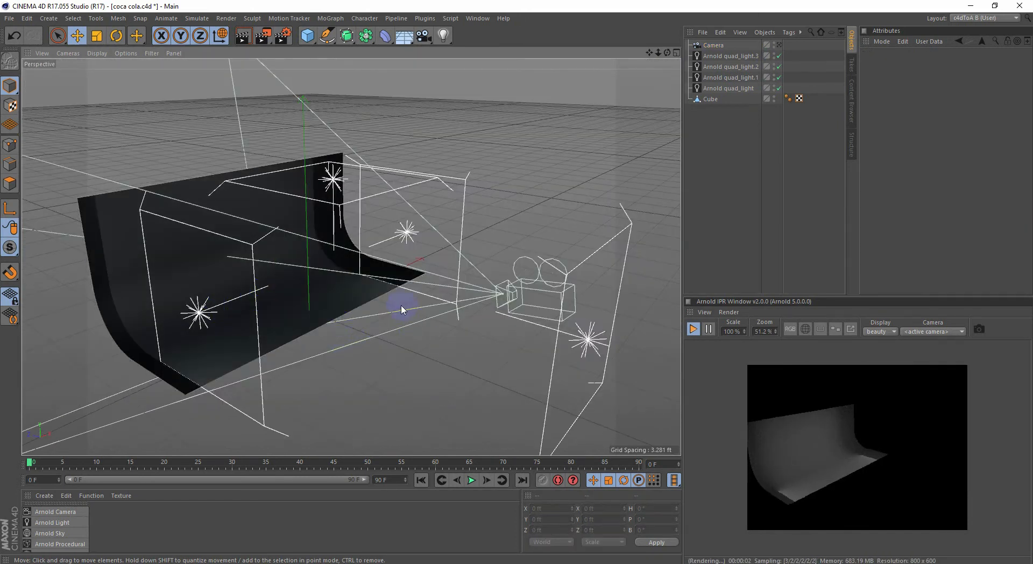
Step: Import the file cocacola bottle.obj with the default OBJ import settings
{"action": "left_click", "coordinate": [9, 19]}
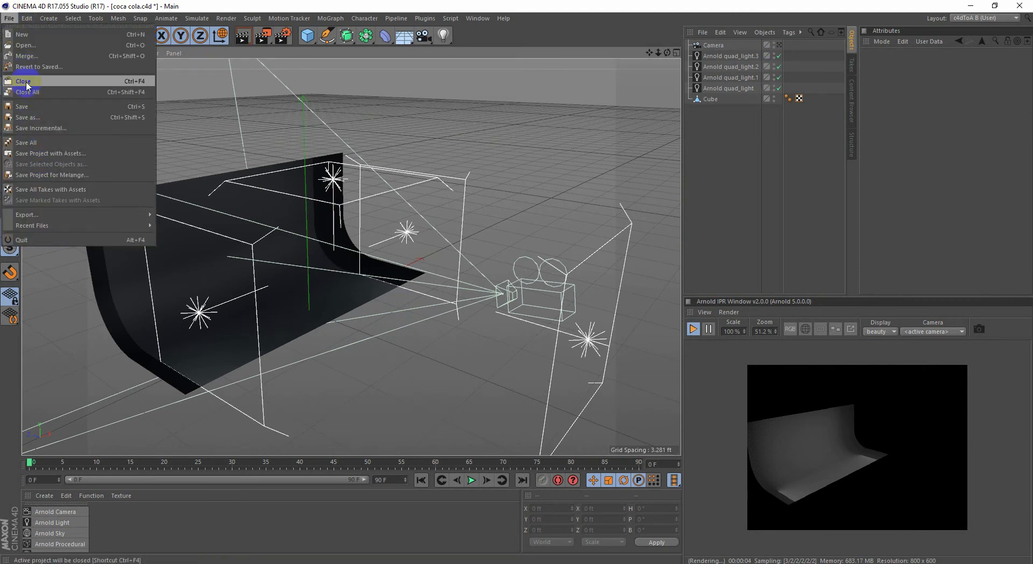
{"action": "left_click", "coordinate": [25, 46]}
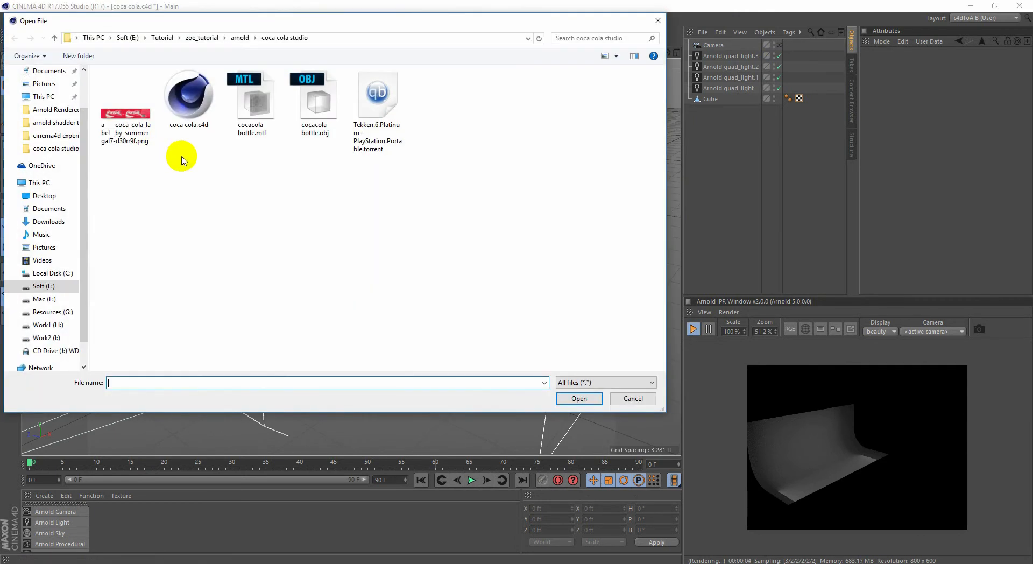
{"action": "double_click", "coordinate": [320, 129]}
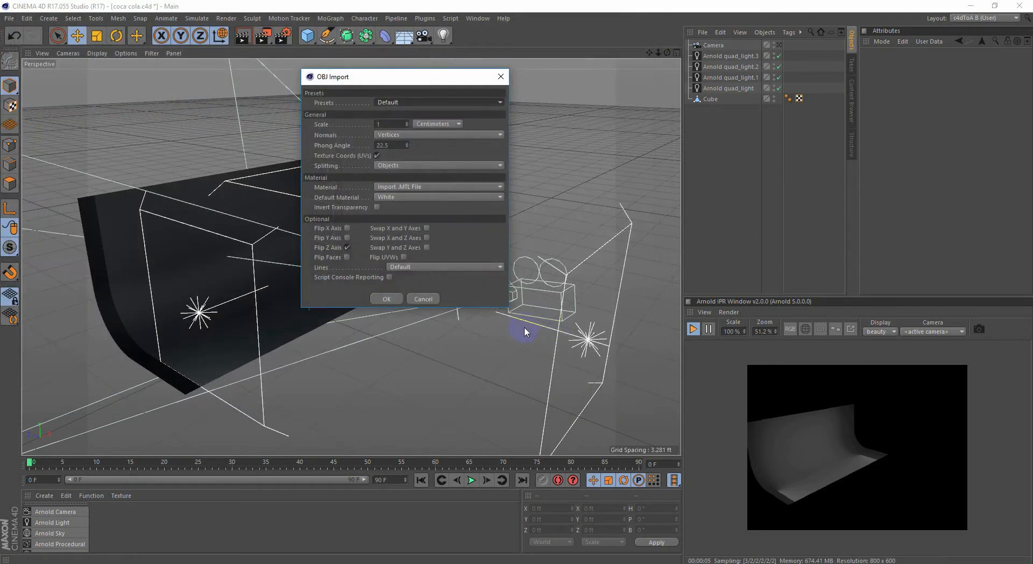
{"action": "left_click", "coordinate": [383, 299]}
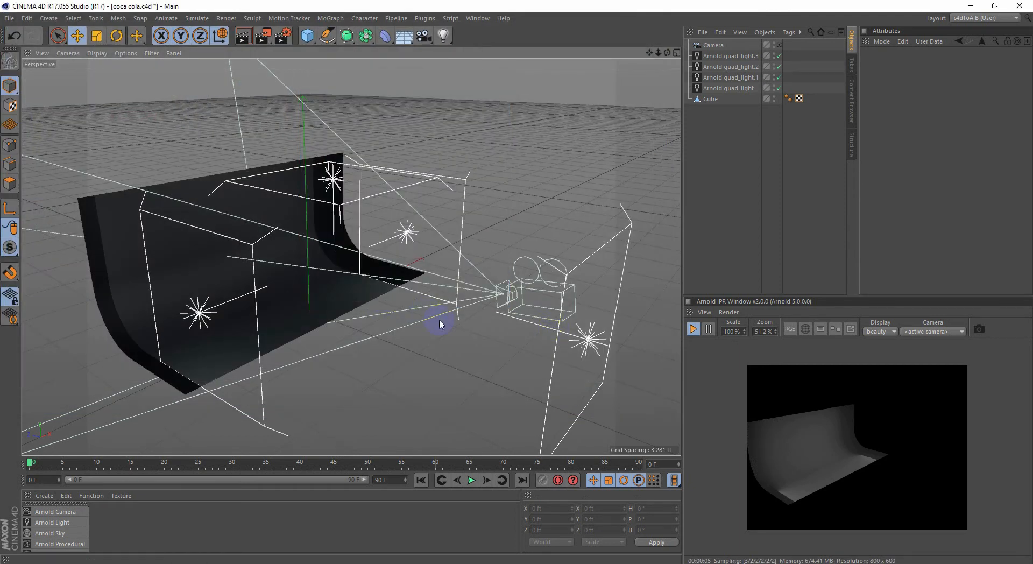
{"action": "left_click_drag", "start_coordinate": [427, 299], "coordinate": [274, 299], "text": "alt"}
{"action": "left_click_drag", "start_coordinate": [331, 323], "coordinate": [293, 379], "text": "alt"}
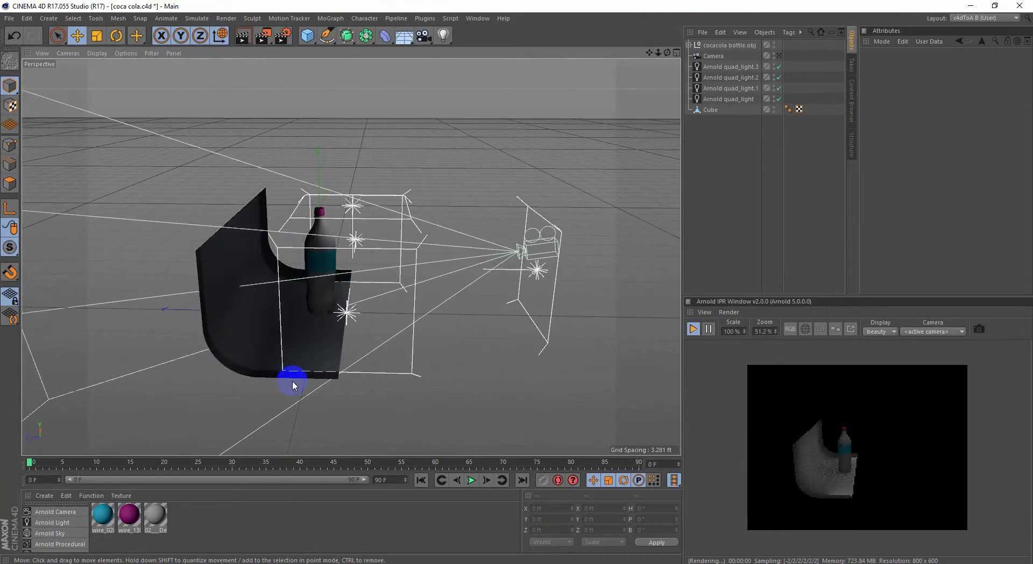
Step: In edge mode, extend the backdrop's floor edge forward and its top edge upward, to about 17.26 ft high and 13.43 ft deep
{"action": "left_click", "coordinate": [213, 355]}
{"action": "left_click", "coordinate": [922, 79]}
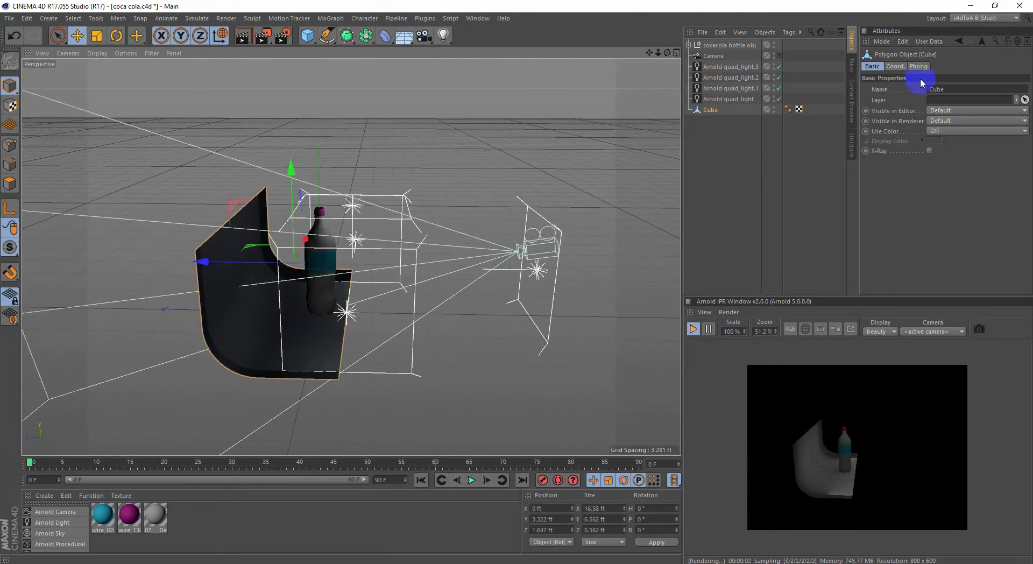
{"action": "left_click", "coordinate": [13, 165]}
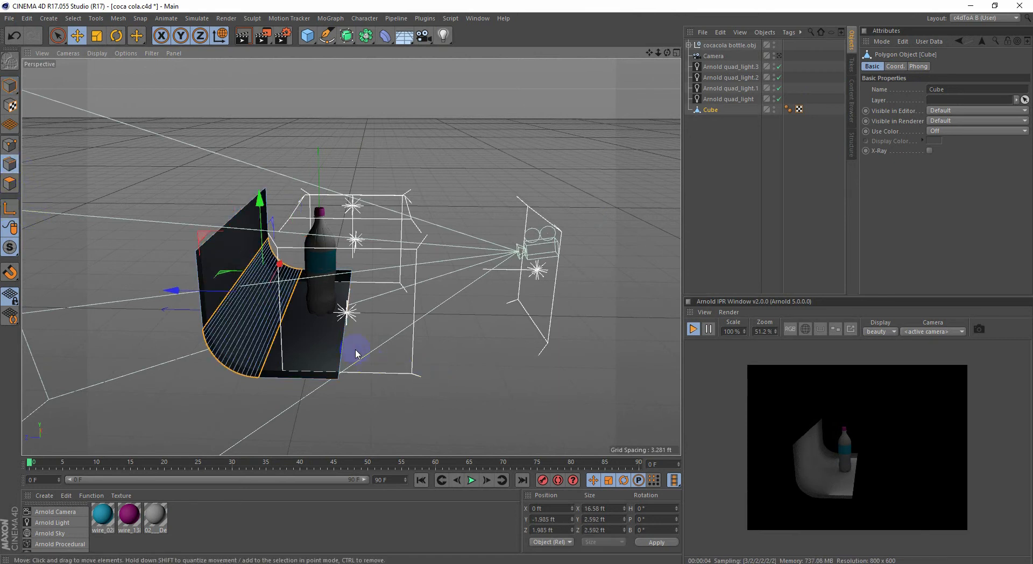
{"action": "left_click_drag", "start_coordinate": [334, 341], "coordinate": [362, 327], "text": "ctrl"}
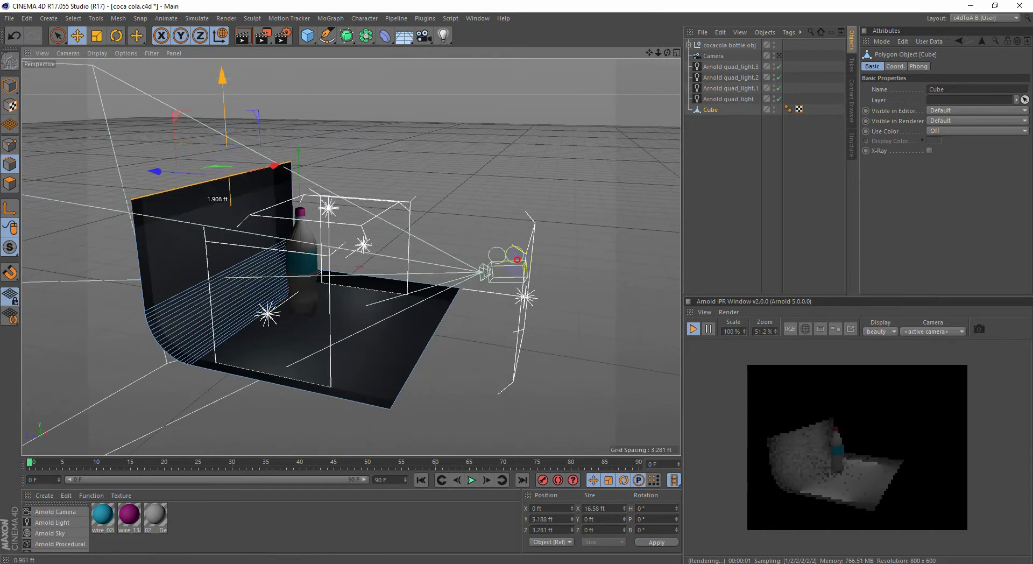
{"action": "left_click", "coordinate": [420, 480]}
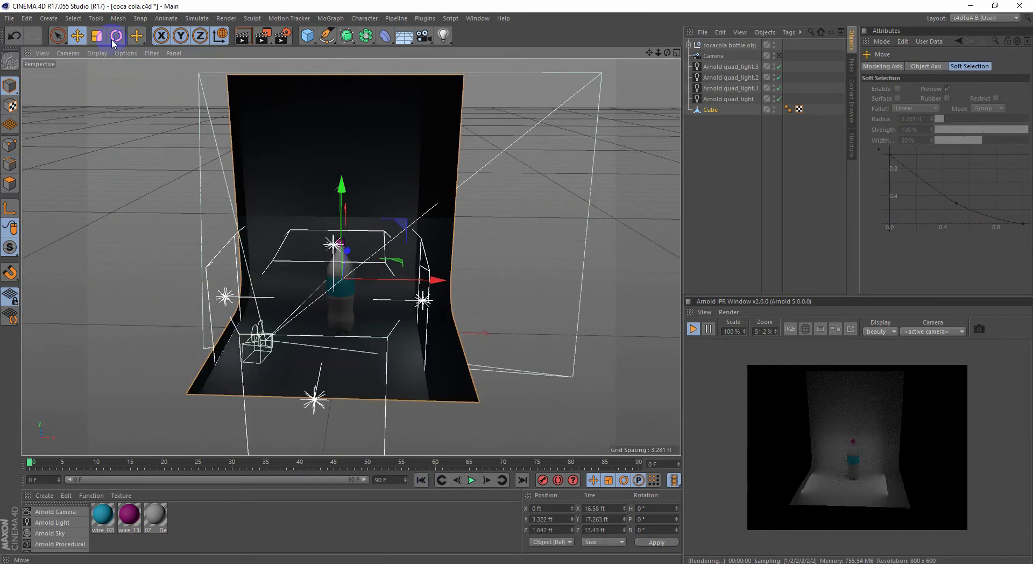
Step: Scale the whole backdrop along X to a width of about 46.39 ft
{"action": "left_click", "coordinate": [431, 274]}
{"action": "left_click_drag", "start_coordinate": [438, 279], "coordinate": [605, 286]}
{"action": "left_click_drag", "start_coordinate": [226, 297], "coordinate": [433, 253], "text": "alt"}
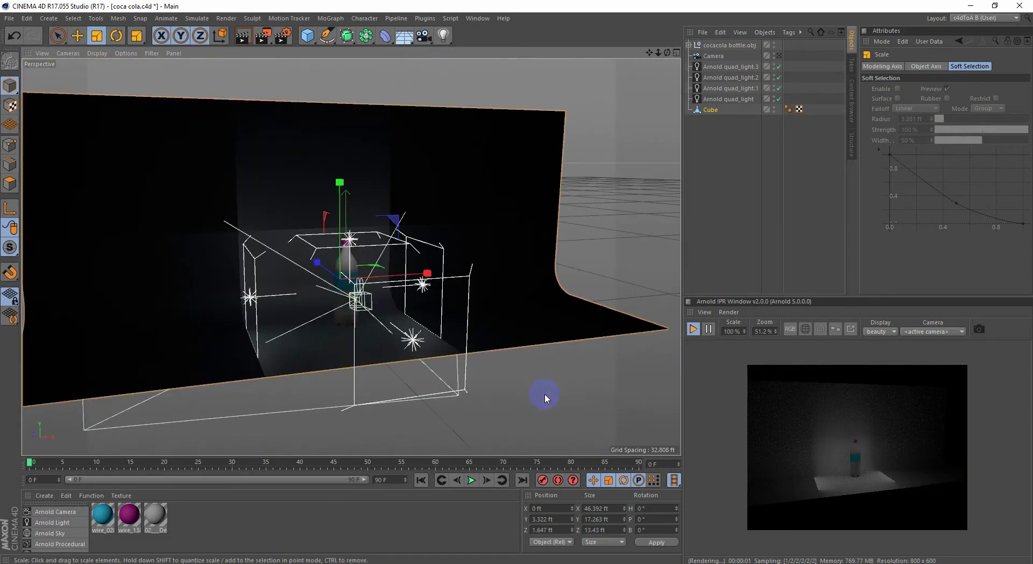
{"action": "left_click", "coordinate": [545, 395]}
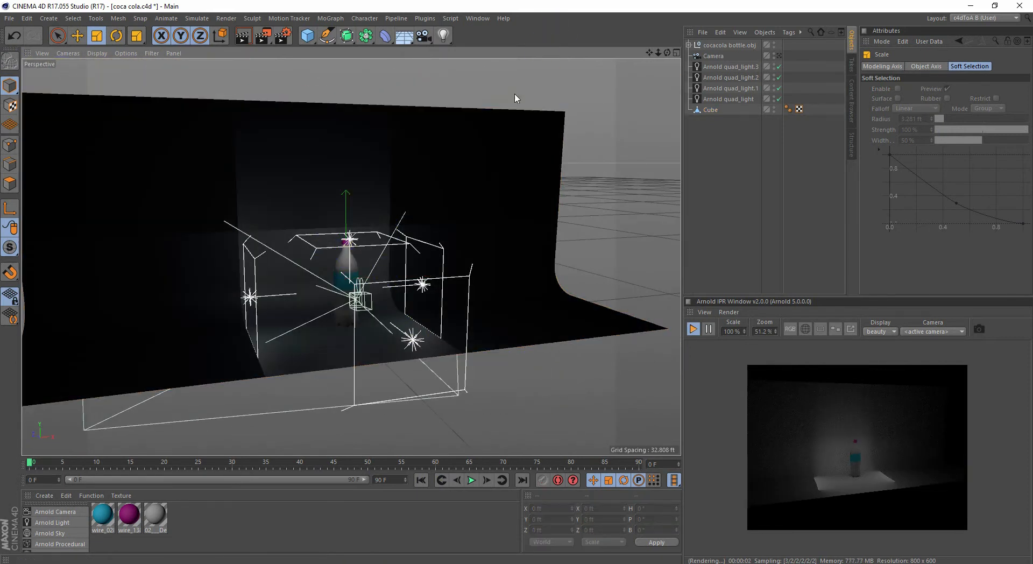
{"action": "left_click_drag", "start_coordinate": [919, 456], "coordinate": [856, 464]}
{"action": "left_click", "coordinate": [295, 311]}
{"action": "left_click_drag", "start_coordinate": [295, 311], "coordinate": [73, 165], "text": "alt"}
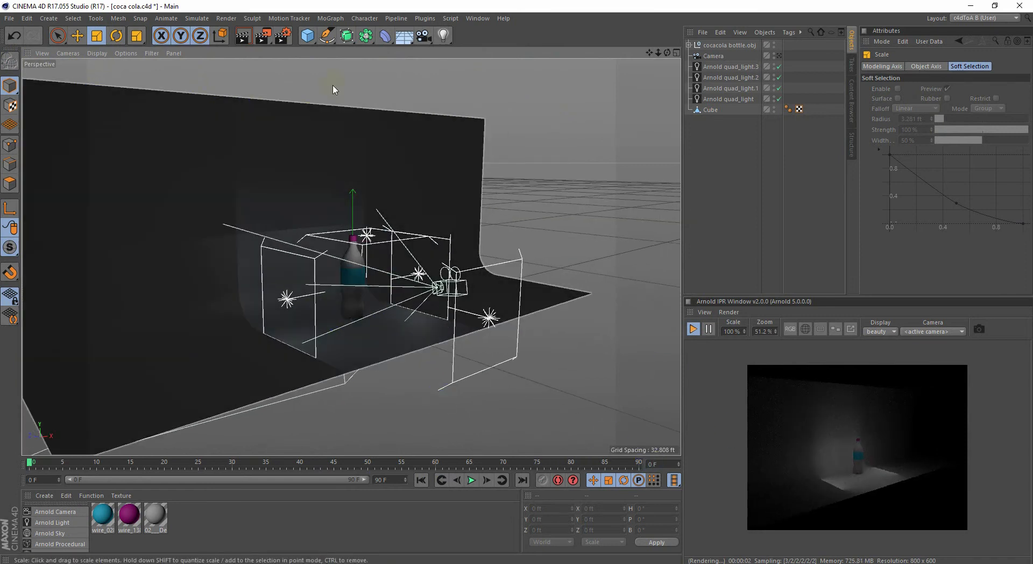
Step: Set the renderer to Arnold Renderer and the output preset to HDTV 1080 25
{"action": "left_click", "coordinate": [281, 37]}
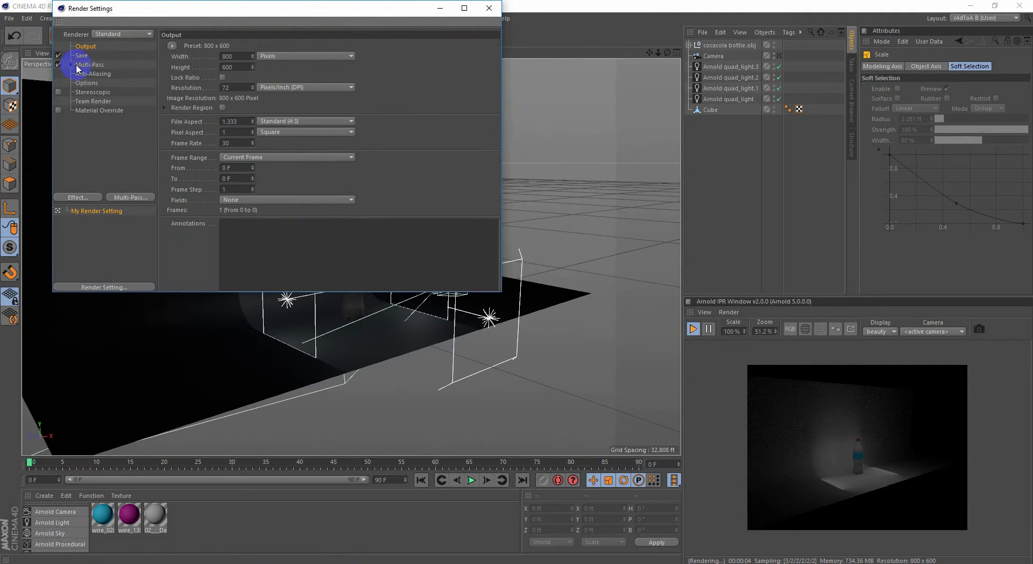
{"action": "left_click", "coordinate": [137, 32]}
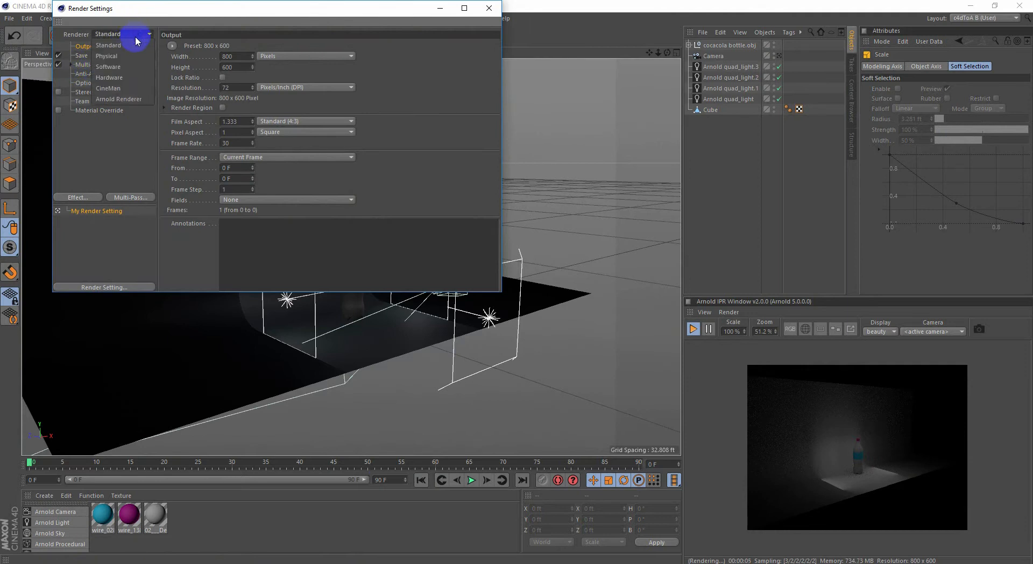
{"action": "left_click", "coordinate": [125, 99]}
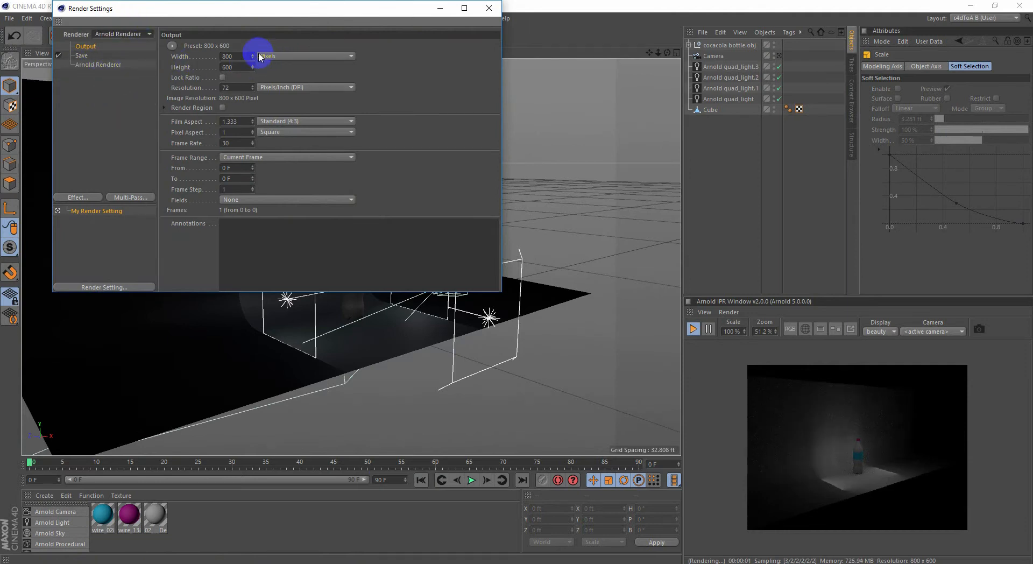
{"action": "left_click", "coordinate": [172, 46]}
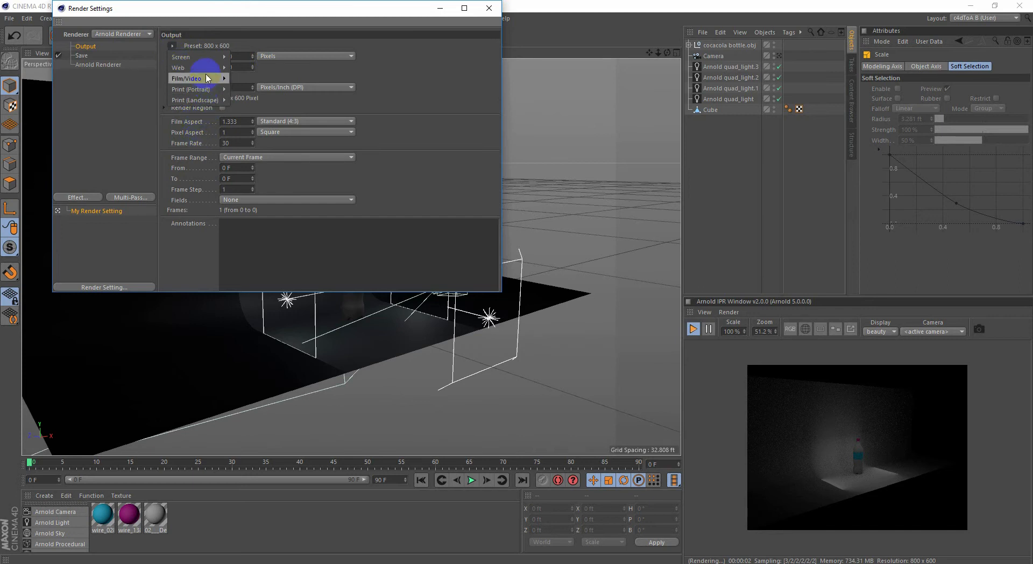
{"action": "mouse_move", "coordinate": [188, 78]}
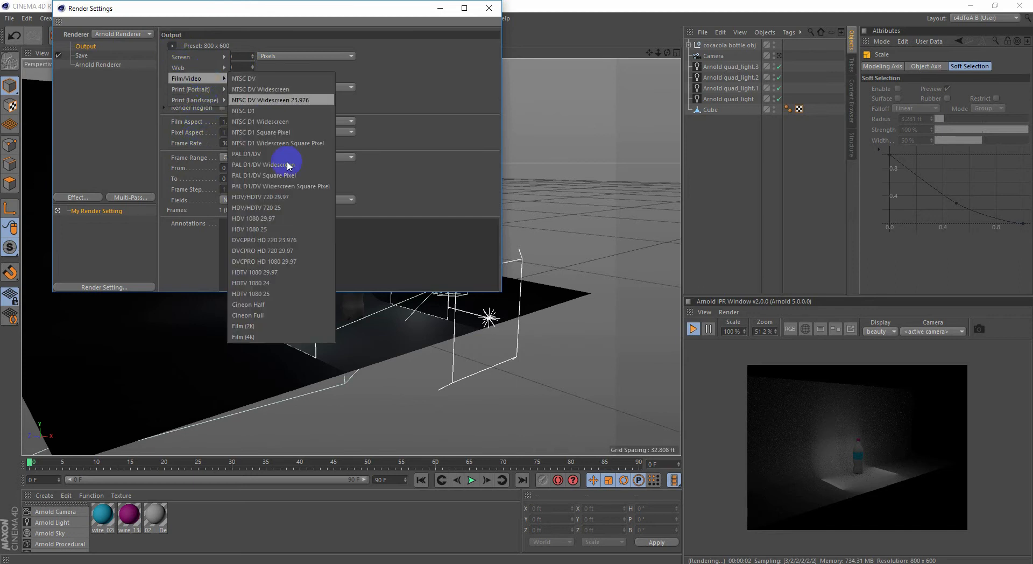
{"action": "left_click", "coordinate": [281, 295]}
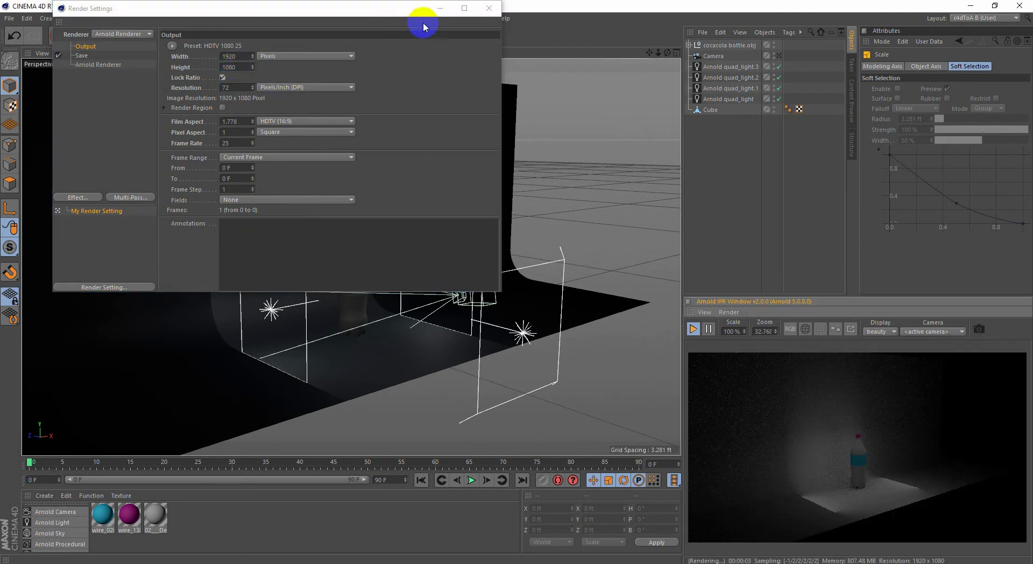
{"action": "left_click", "coordinate": [489, 8]}
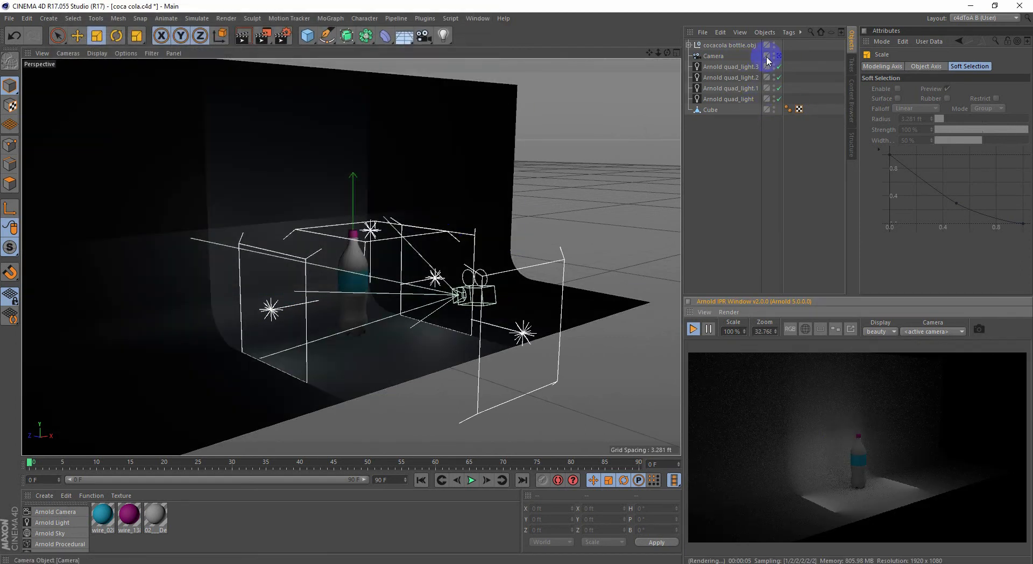
Step: Look through the scene camera and reframe it to show the whole bottle
{"action": "left_click", "coordinate": [779, 55]}
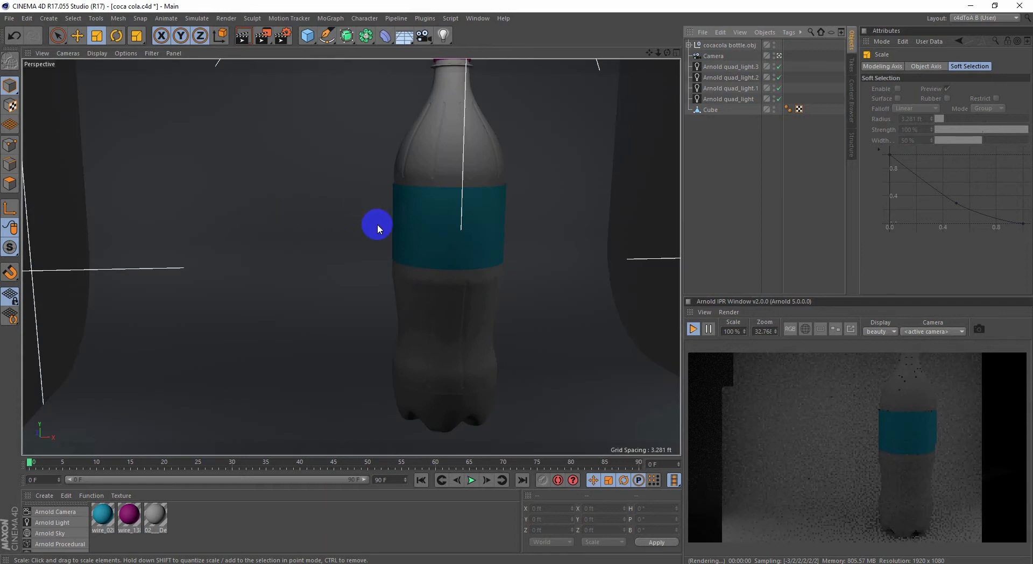
{"action": "left_click_drag", "start_coordinate": [422, 223], "coordinate": [363, 336], "text": "alt"}
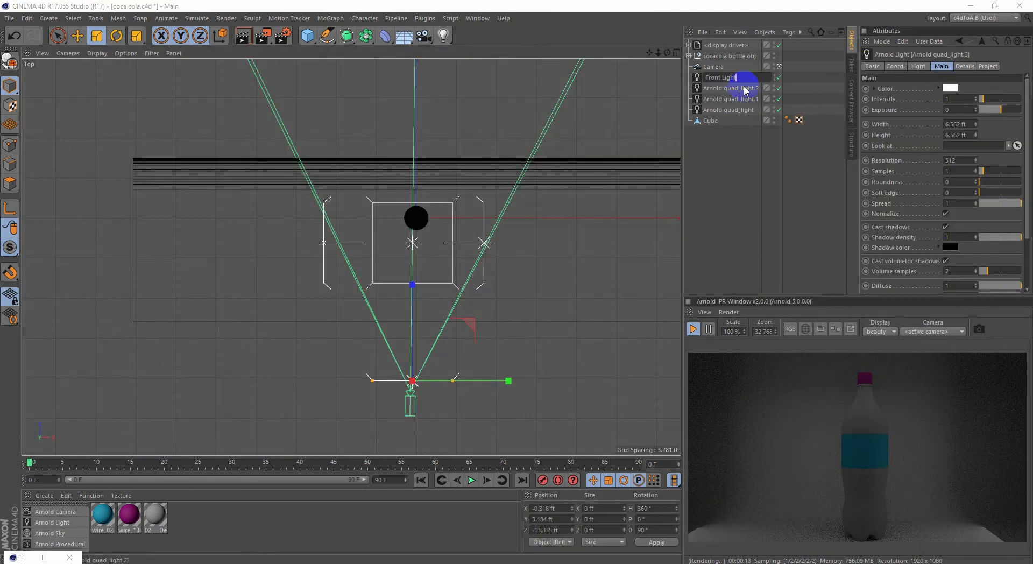
Step: Rename the overhead light to "Top light" and the two side lights to "Left Light" and "right Light"
{"action": "double_click", "coordinate": [743, 89]}
{"action": "type", "text": "Top"}
{"action": "double_click", "coordinate": [722, 99]}
{"action": "type", "text": "Left"}
{"action": "double_click", "coordinate": [722, 112]}
{"action": "type", "text": "right Light"}
{"action": "double_click", "coordinate": [719, 100]}
{"action": "type", "text": "Left Light"}
{"action": "key", "text": "Return"}
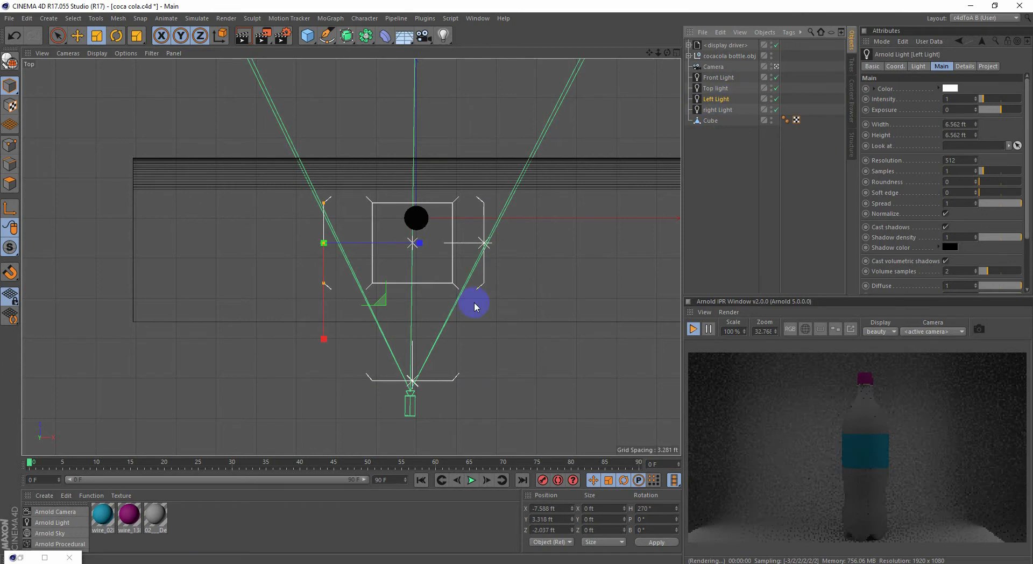
Step: Move the left light outward to about X -12 ft and the right light outward to about X 14.29 ft
{"action": "middle_click", "coordinate": [475, 302]}
{"action": "key", "text": "e"}
{"action": "left_click_drag", "start_coordinate": [545, 149], "coordinate": [515, 157]}
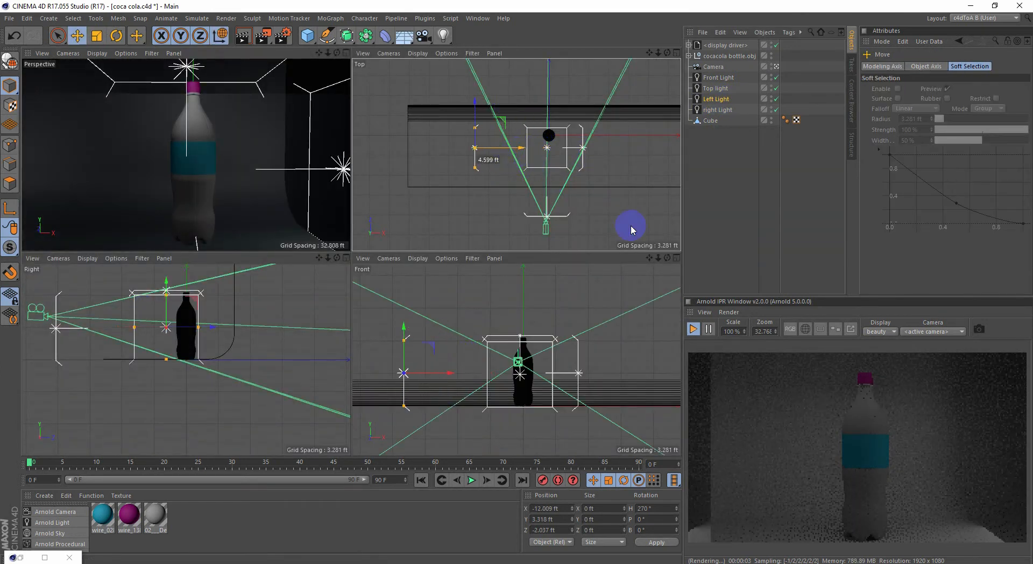
{"action": "left_click", "coordinate": [720, 110]}
{"action": "left_click_drag", "start_coordinate": [621, 151], "coordinate": [676, 148]}
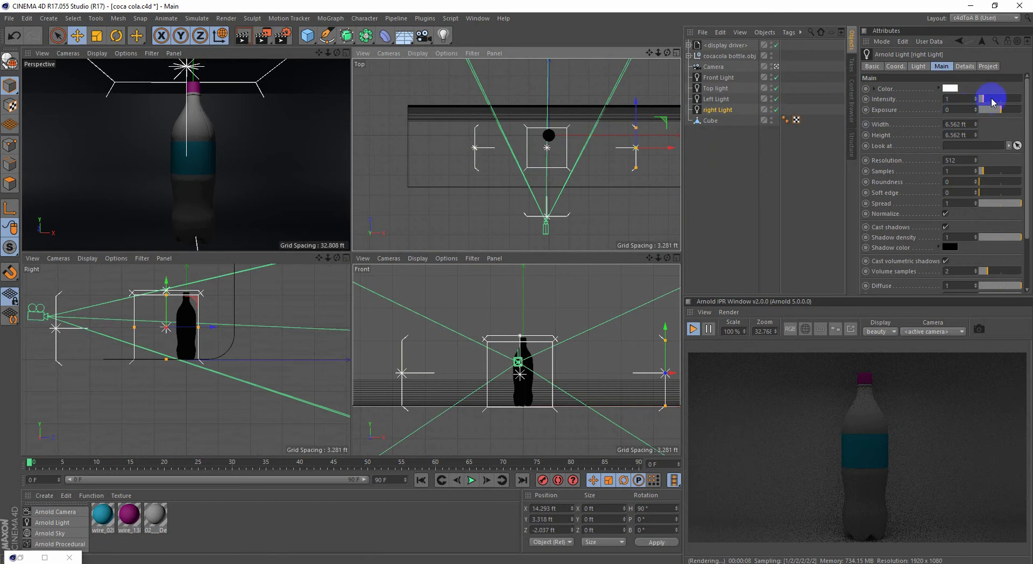
Step: Set the right light's intensity to 2 and its exposure to 2
{"action": "left_click", "coordinate": [964, 136]}
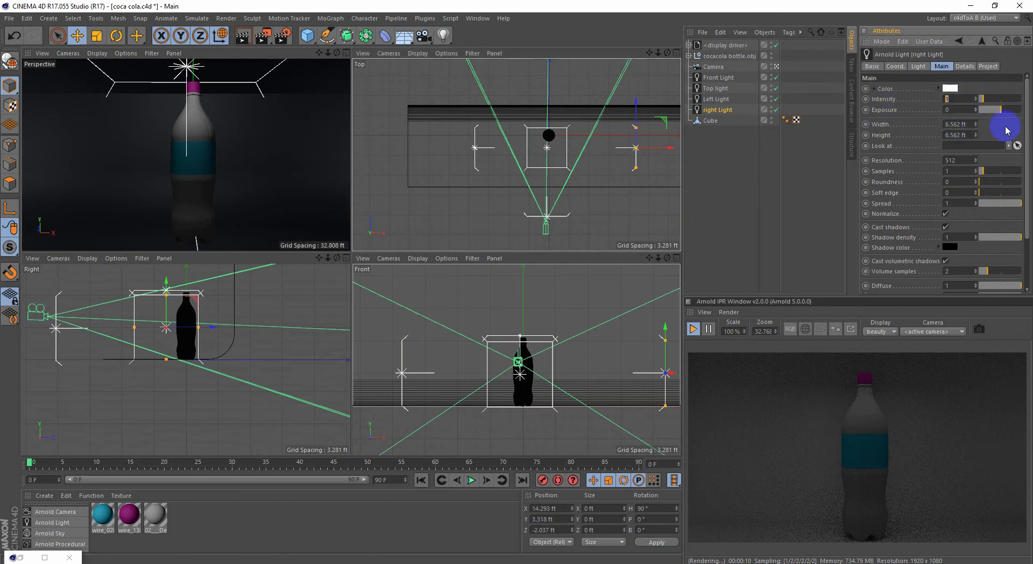
{"action": "key", "text": "Return"}
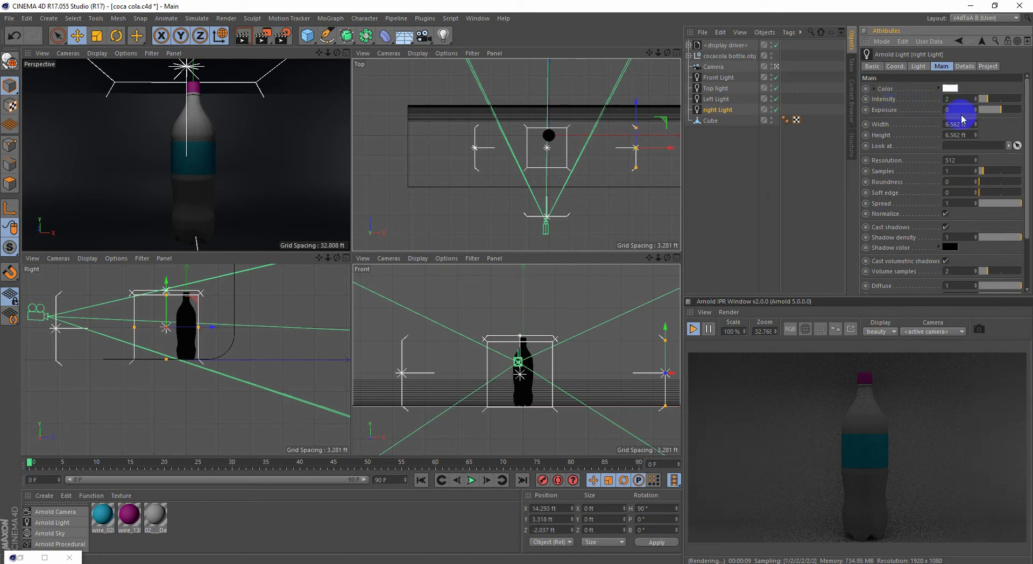
{"action": "type", "text": "1"}
{"action": "key", "text": "Return"}
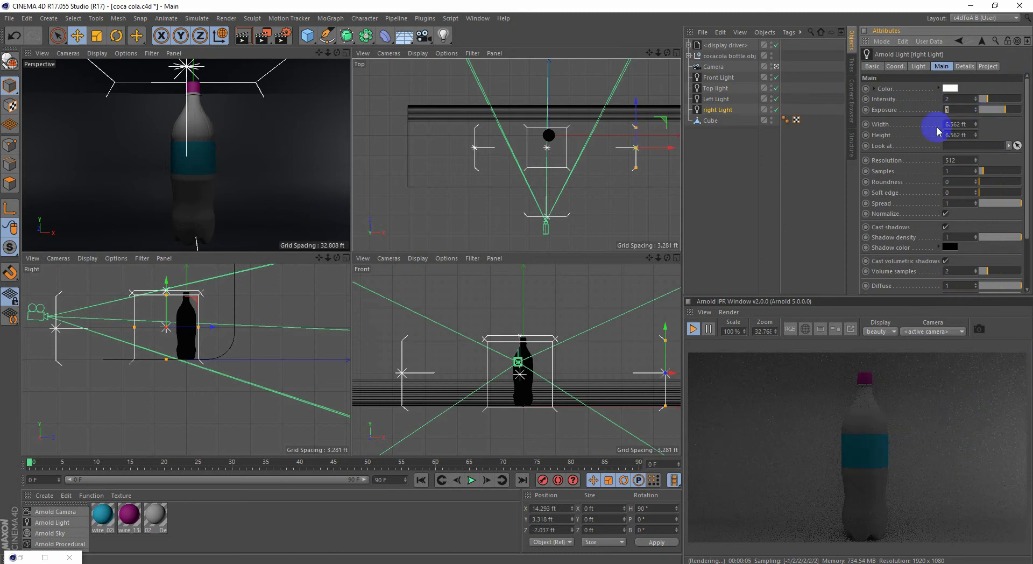
{"action": "key", "text": "Return"}
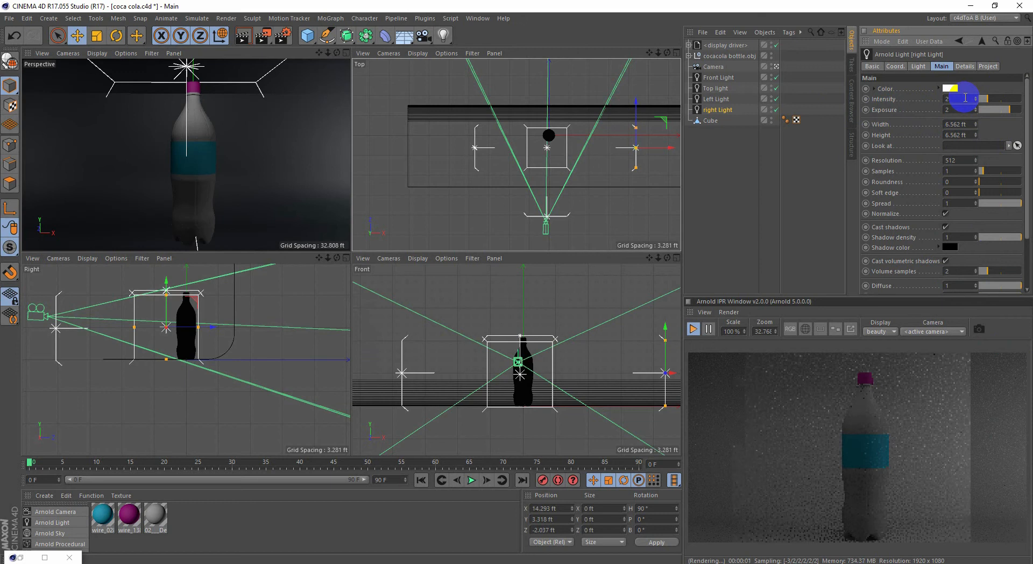
Step: Set the left light's intensity to 2 and its exposure to 1
{"action": "left_click", "coordinate": [714, 100]}
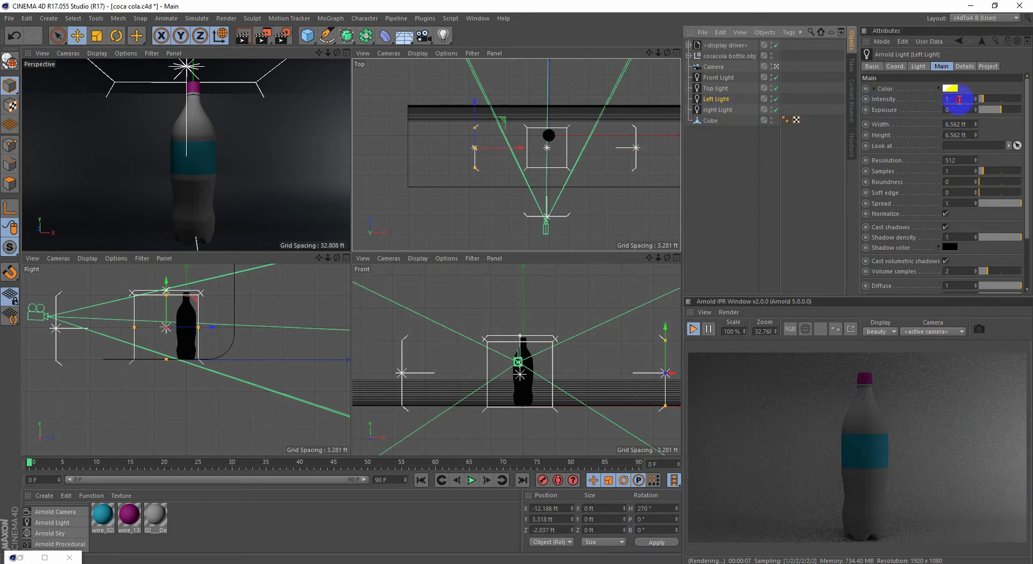
{"action": "double_click", "coordinate": [958, 100]}
{"action": "type", "text": "2"}
{"action": "key", "text": "Tab"}
{"action": "type", "text": "1"}
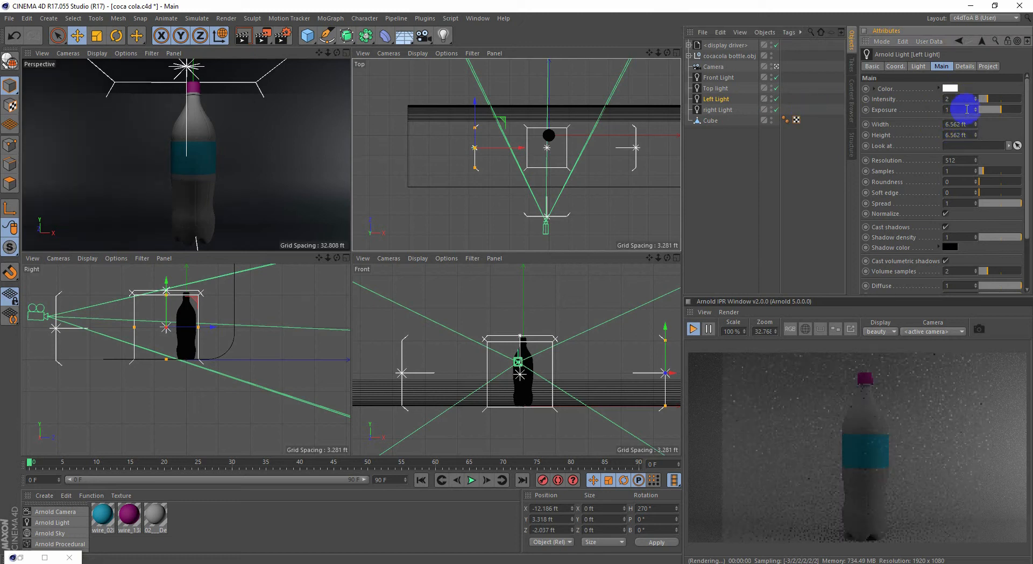
{"action": "key", "text": "Return"}
Step: Set the top light's intensity to 2 and its exposure to 1
{"action": "left_click", "coordinate": [715, 89]}
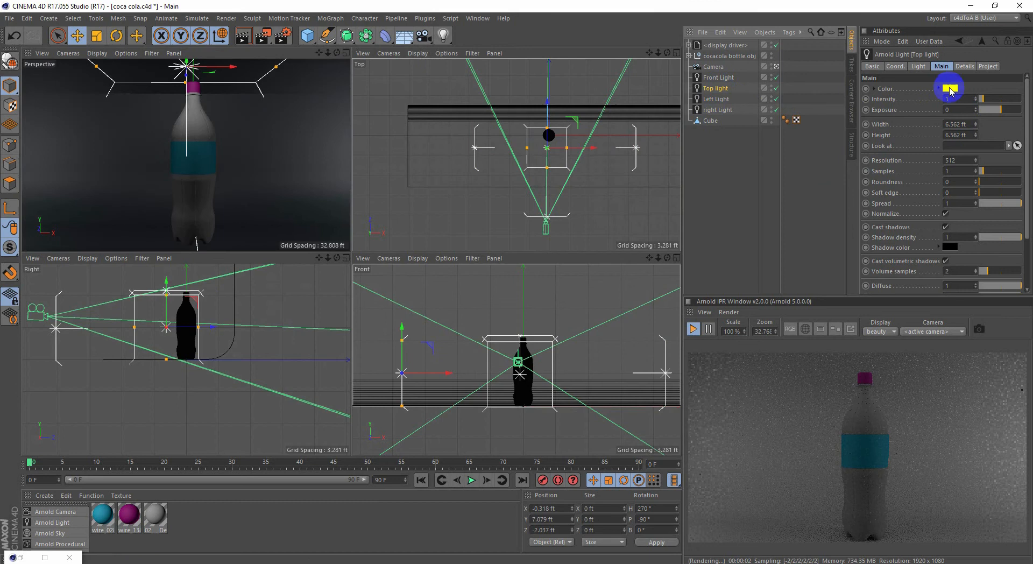
{"action": "left_click", "coordinate": [885, 100]}
{"action": "type", "text": "2"}
{"action": "left_click", "coordinate": [953, 109]}
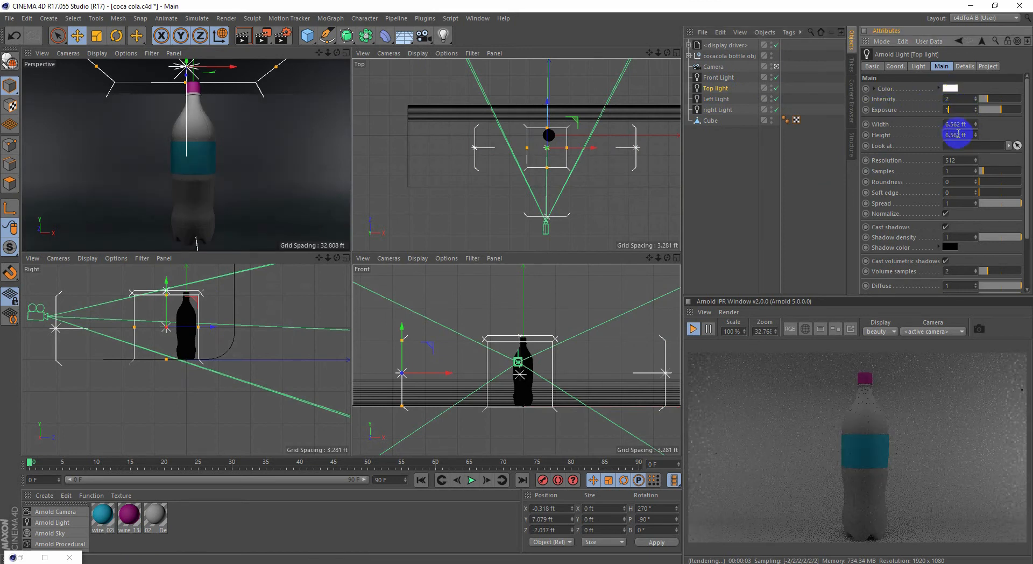
{"action": "left_click", "coordinate": [956, 98]}
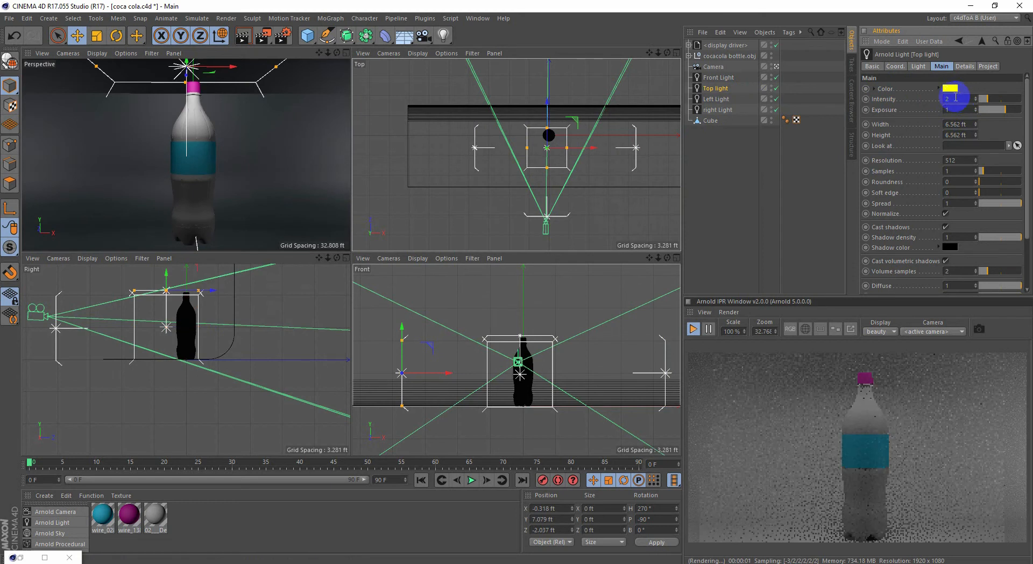
Step: Set the front light's intensity to 2 and its exposure to 1
{"action": "left_click", "coordinate": [720, 76]}
{"action": "left_click", "coordinate": [960, 97]}
{"action": "left_click", "coordinate": [949, 110]}
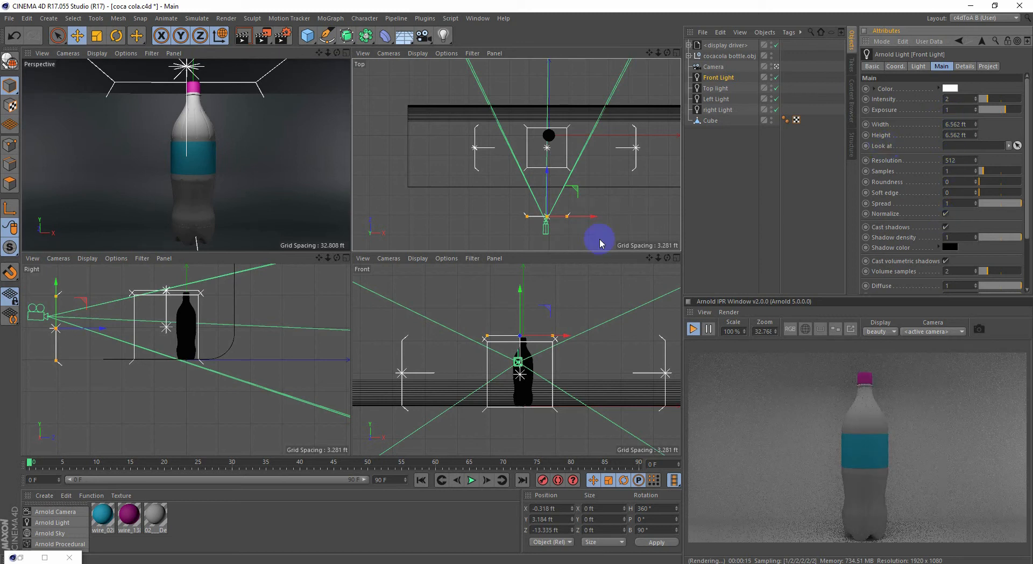
Step: Make the front light look at the cocacola bottle.obj group and shift the light sideways to about X -0.23 ft
{"action": "left_click_drag", "start_coordinate": [594, 220], "coordinate": [537, 218]}
{"action": "left_click", "coordinate": [721, 89]}
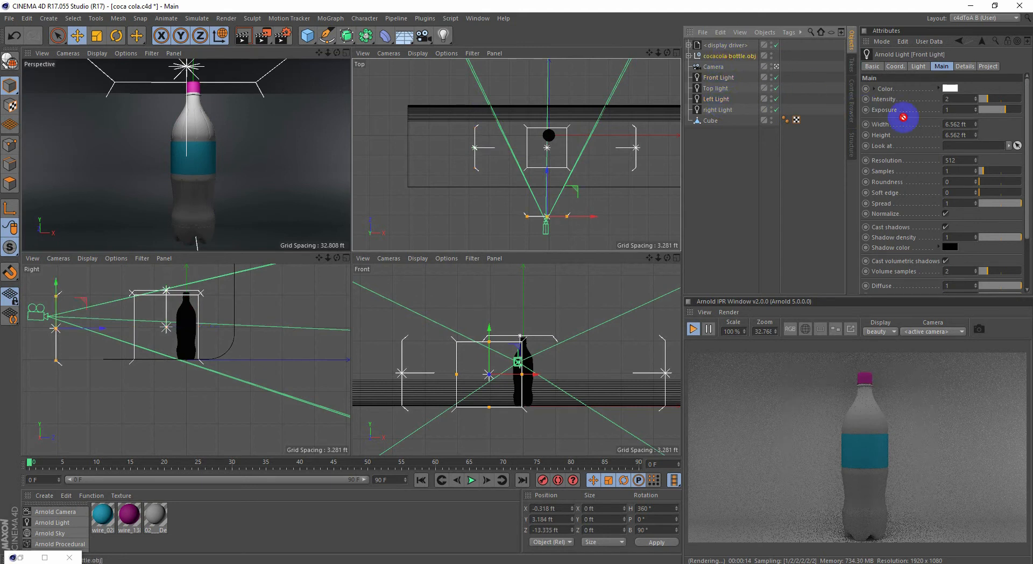
{"action": "left_click_drag", "start_coordinate": [592, 219], "coordinate": [674, 212]}
{"action": "left_click_drag", "start_coordinate": [621, 224], "coordinate": [591, 229]}
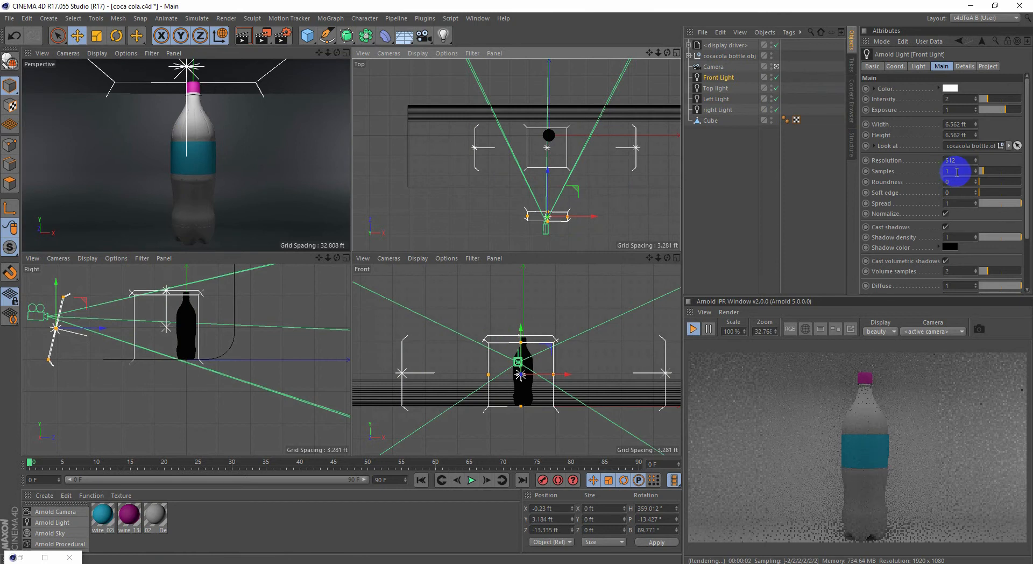
Step: Set the front light's samples to 2
{"action": "double_click", "coordinate": [957, 171]}
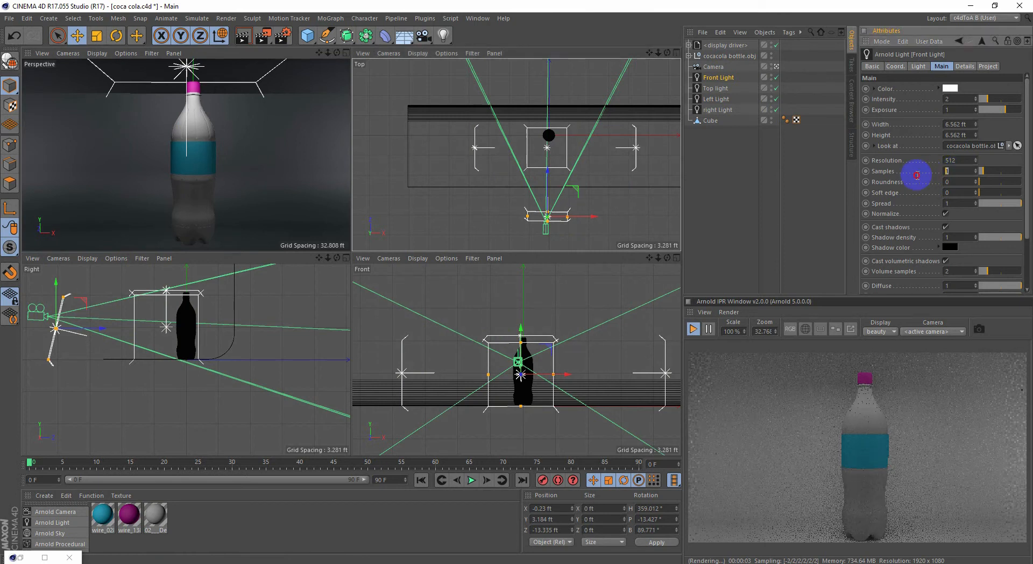
{"action": "type", "text": "2"}
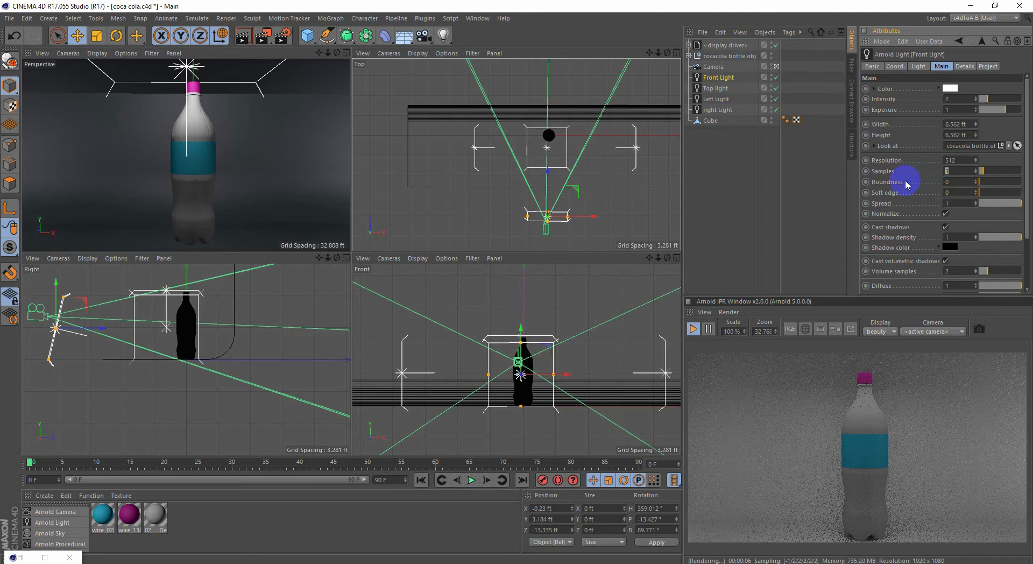
{"action": "key", "text": "Return"}
{"action": "left_click", "coordinate": [958, 160]}
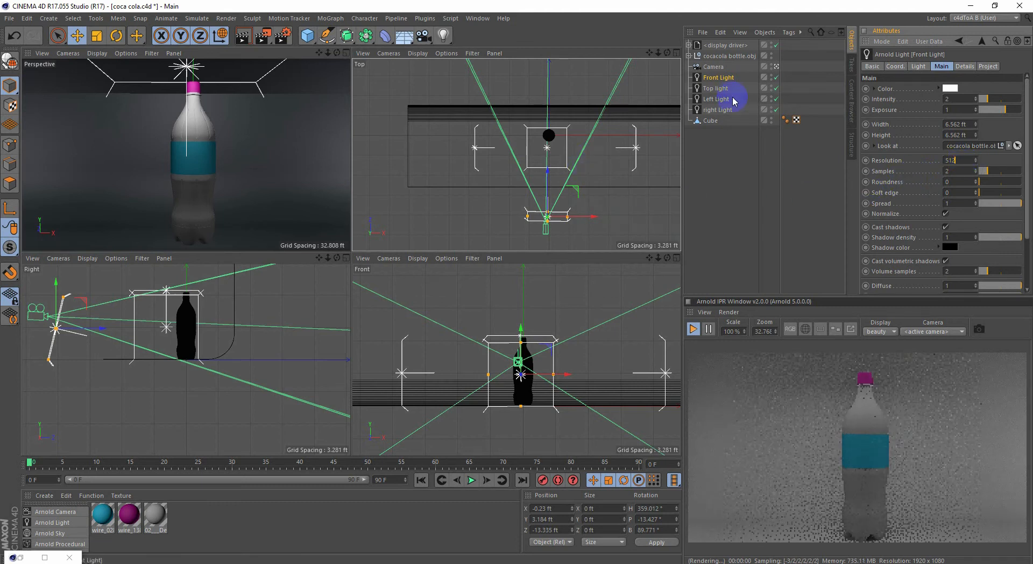
Step: Set the samples to 2 for the front, top, left and right lights together
{"action": "left_click", "coordinate": [722, 112], "text": "shift"}
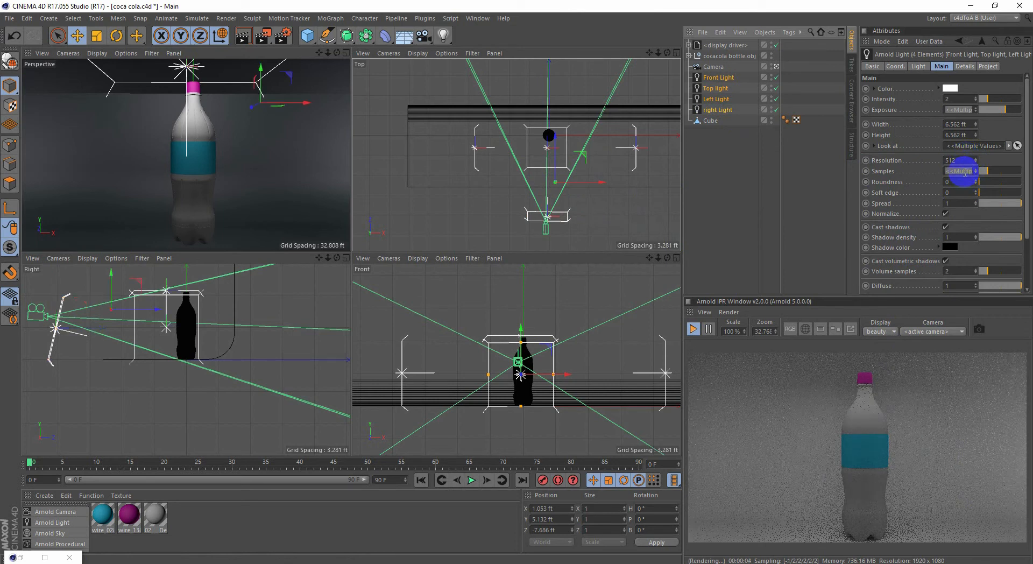
{"action": "left_click", "coordinate": [965, 171]}
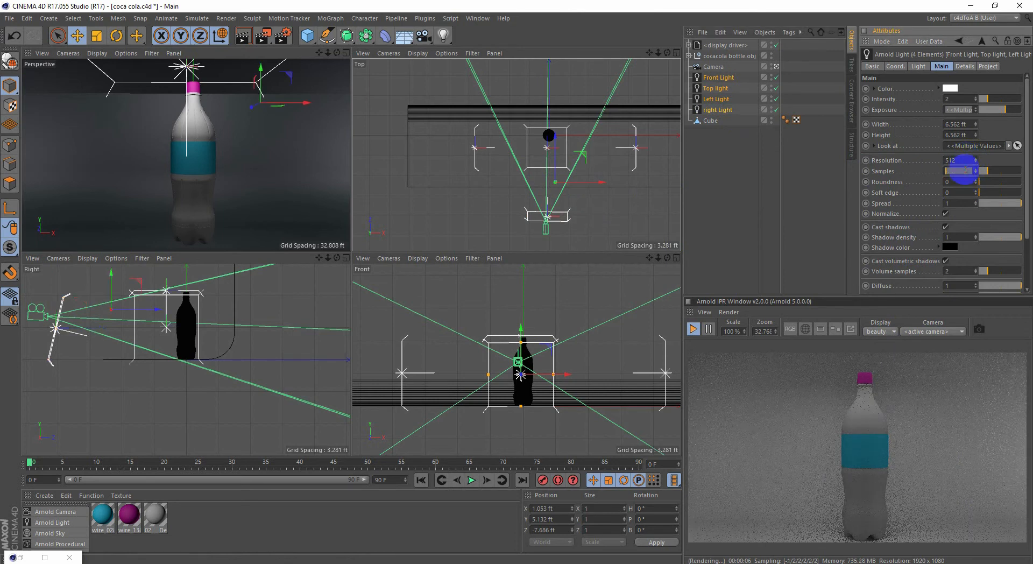
{"action": "type", "text": "2"}
{"action": "key", "text": "Return"}
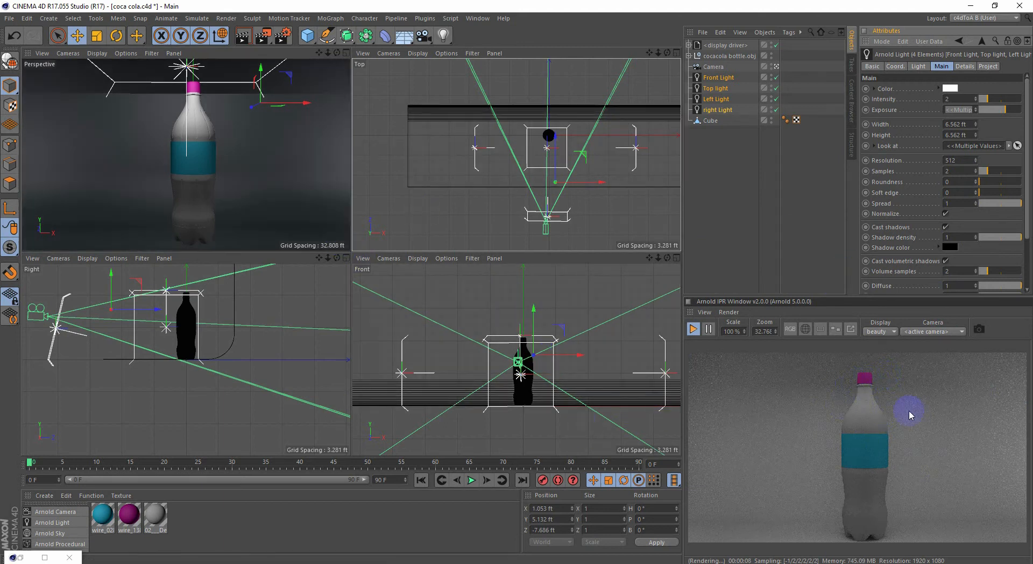
Step: Expand the cocacola bottle.obj group and delete the three materials imported with the bottle
{"action": "left_click_drag", "start_coordinate": [156, 515], "coordinate": [89, 504]}
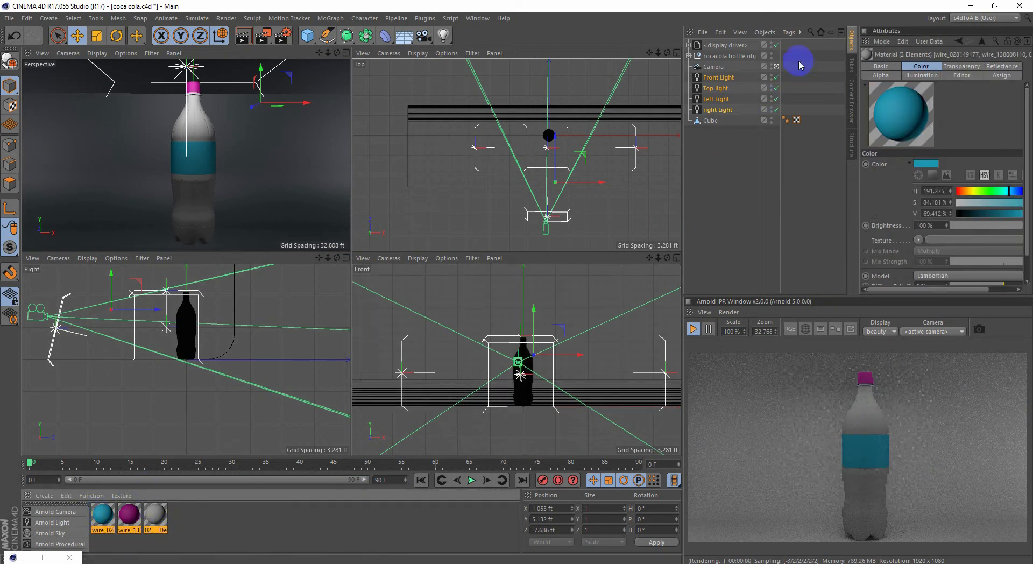
{"action": "left_click", "coordinate": [694, 56]}
{"action": "left_click", "coordinate": [689, 56]}
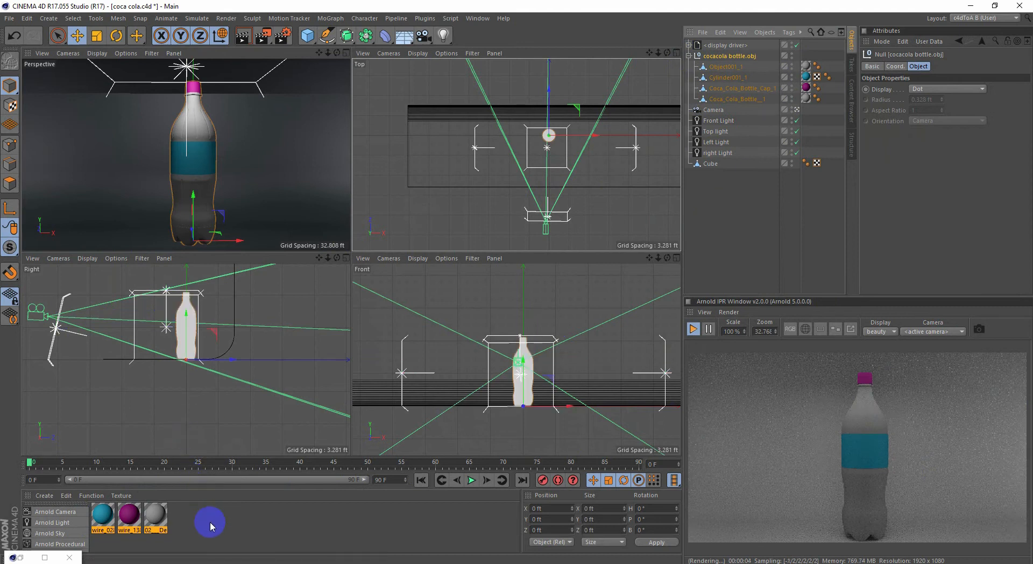
{"action": "left_click", "coordinate": [273, 497]}
{"action": "key", "text": "Delete"}
Step: Delete the empty texture tags from the four bottle parts
{"action": "left_click", "coordinate": [806, 67]}
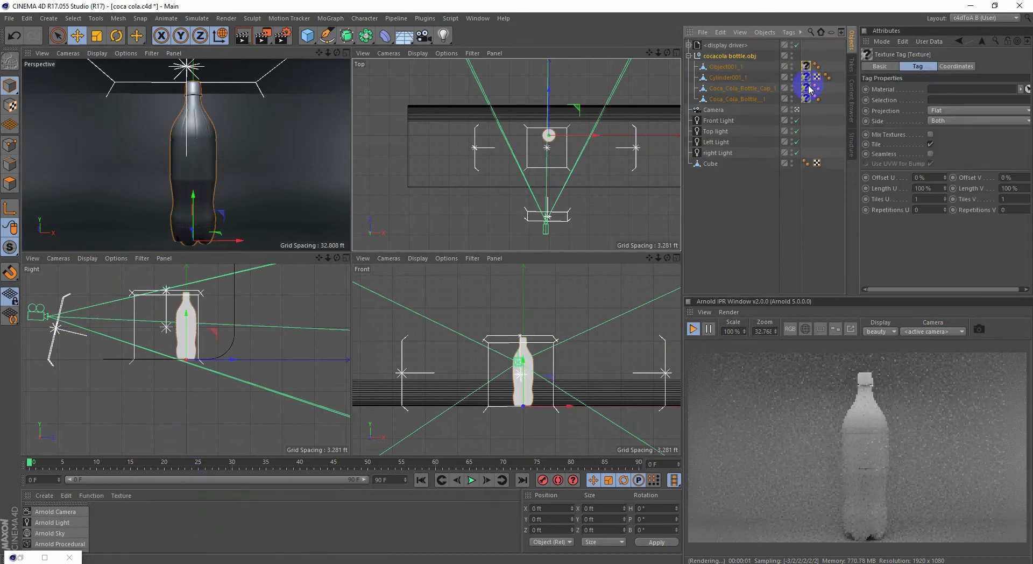
{"action": "key", "text": "Delete"}
{"action": "left_click", "coordinate": [806, 99]}
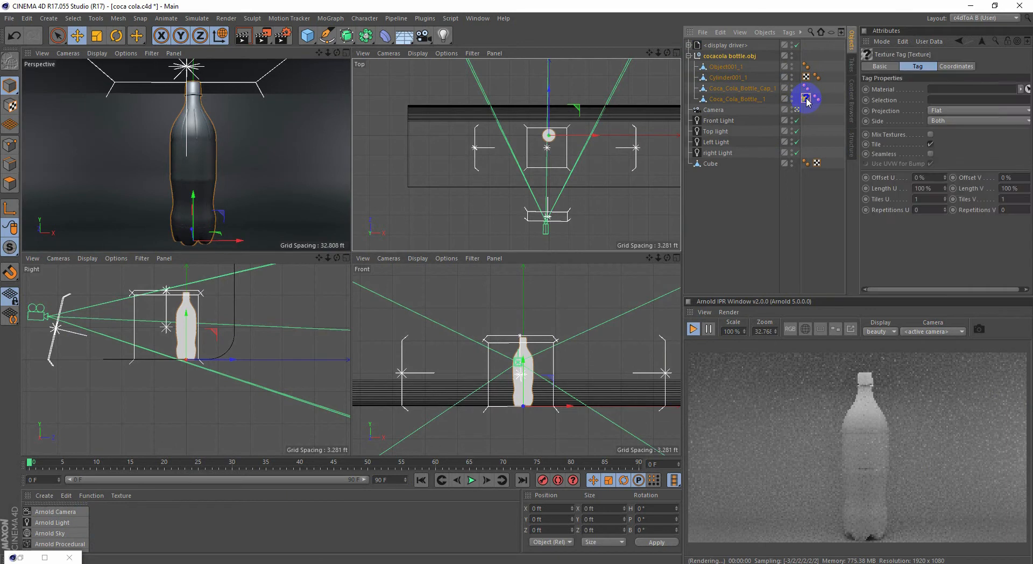
{"action": "key", "text": "Delete"}
{"action": "left_click", "coordinate": [266, 512]}
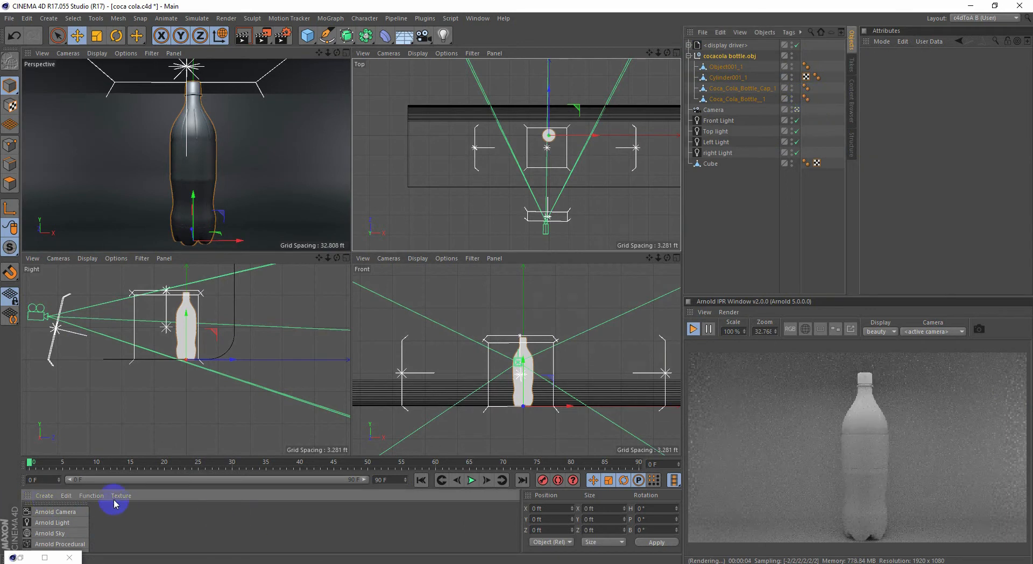
Step: Create a new Arnold standard_surface material
{"action": "left_click", "coordinate": [45, 495]}
{"action": "mouse_move", "coordinate": [129, 422]}
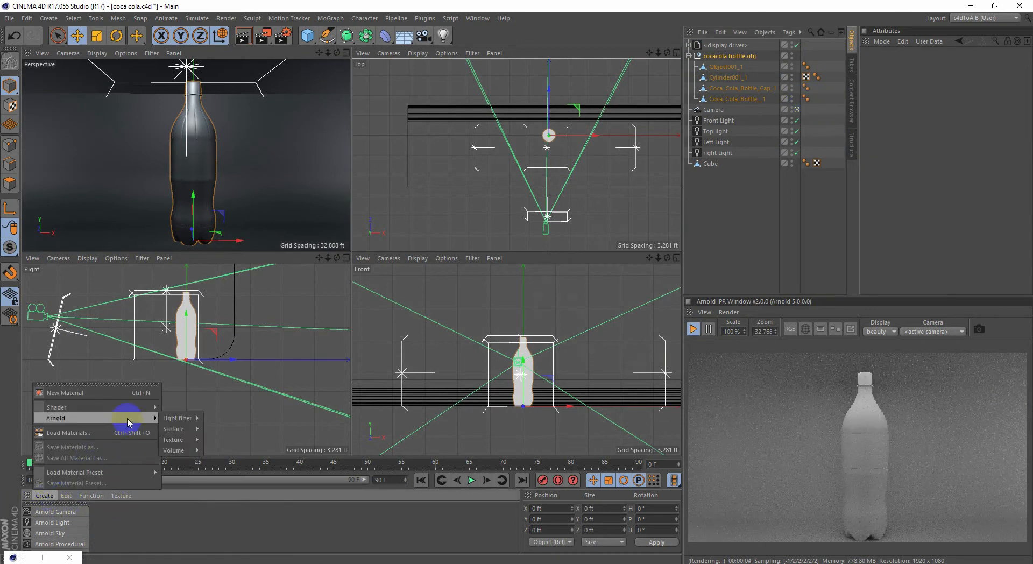
{"action": "mouse_move", "coordinate": [204, 429]}
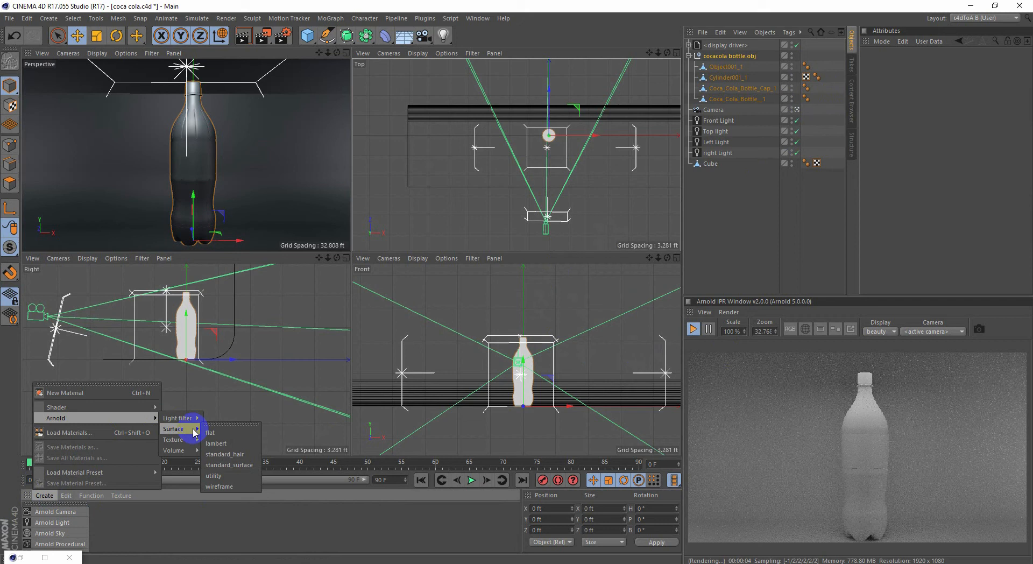
{"action": "left_click", "coordinate": [224, 466]}
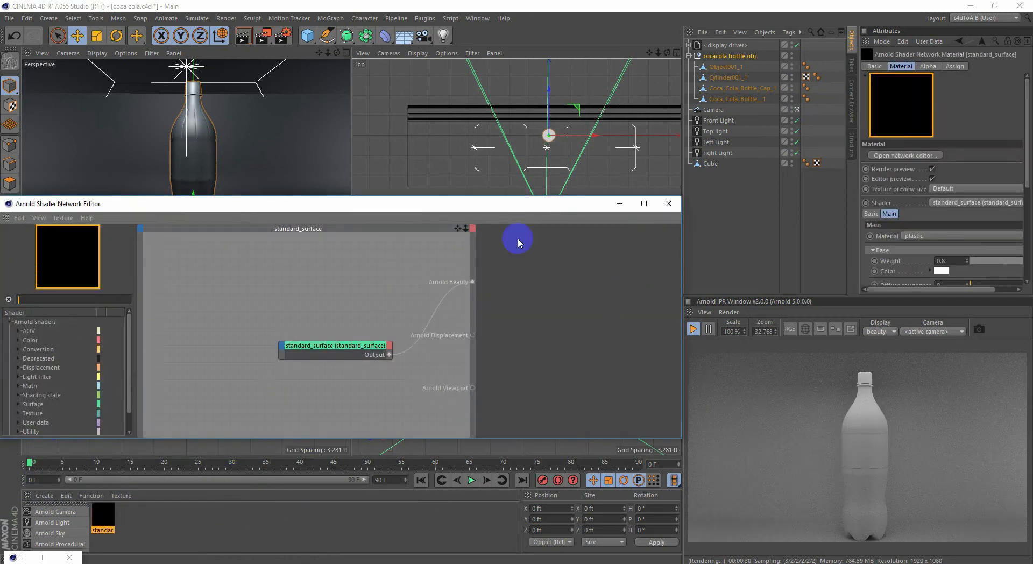
Step: Reposition the standard_surface node in the shader network and close the network editor
{"action": "left_click_drag", "start_coordinate": [380, 345], "coordinate": [288, 296]}
{"action": "left_click_drag", "start_coordinate": [254, 203], "coordinate": [343, 166]}
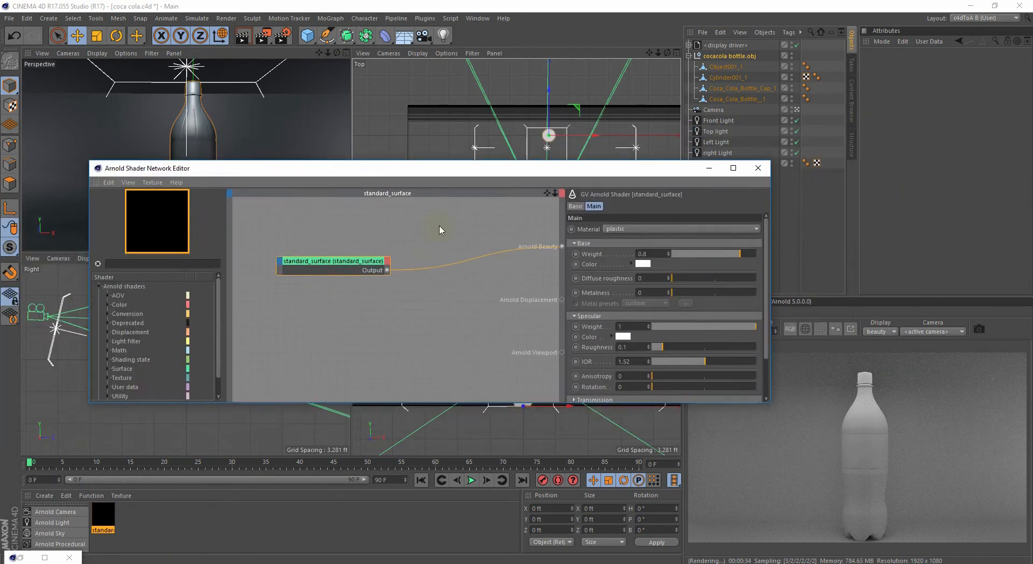
{"action": "left_click_drag", "start_coordinate": [331, 256], "coordinate": [385, 266]}
{"action": "left_click_drag", "start_coordinate": [406, 167], "coordinate": [349, 161]}
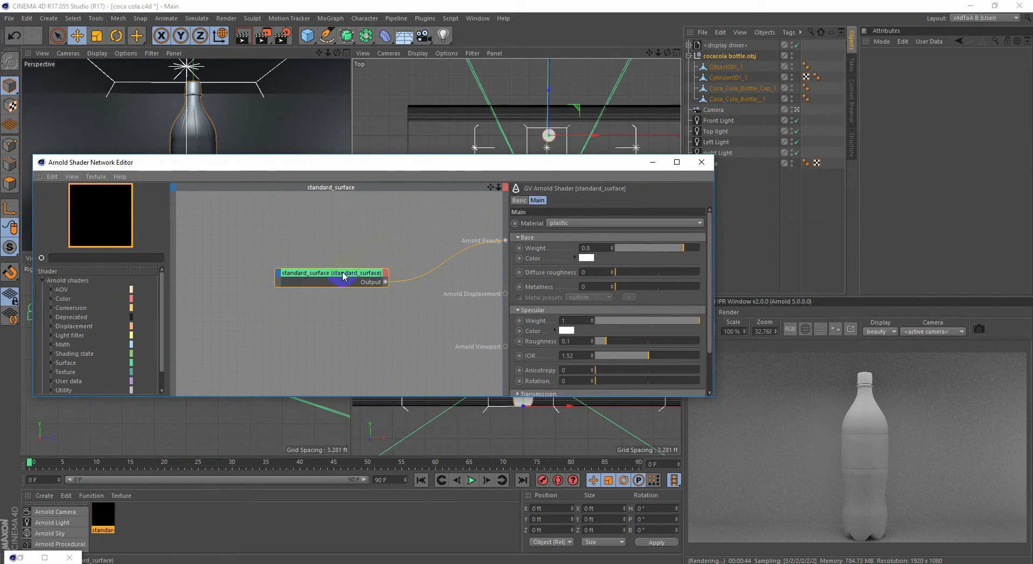
{"action": "left_click", "coordinate": [702, 162]}
Step: Rename the new material to "Bottle" and stop the live render preview
{"action": "left_click", "coordinate": [103, 529]}
{"action": "type", "text": "Botto"}
{"action": "key", "text": "Return"}
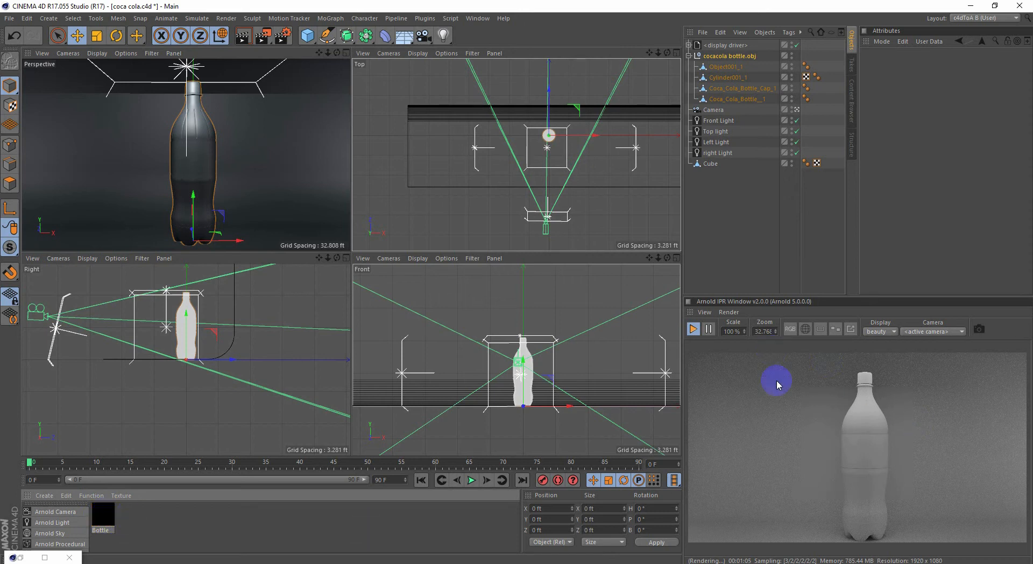
{"action": "left_click", "coordinate": [693, 329]}
Step: Open the Bottle material for editing and apply it to the Coca_Cola_Bottle__1 object
{"action": "double_click", "coordinate": [102, 516]}
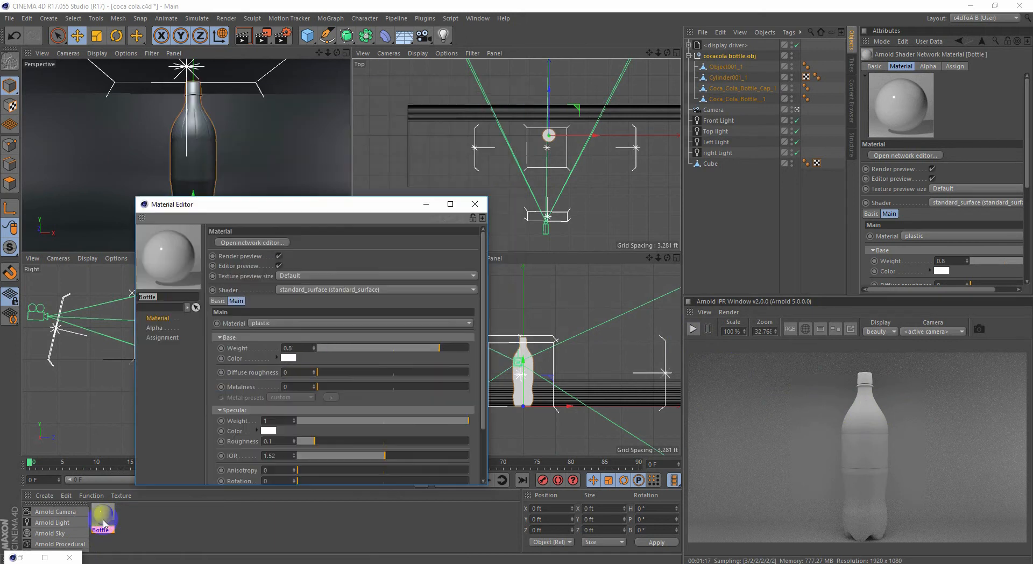
{"action": "left_click_drag", "start_coordinate": [103, 520], "coordinate": [739, 98]}
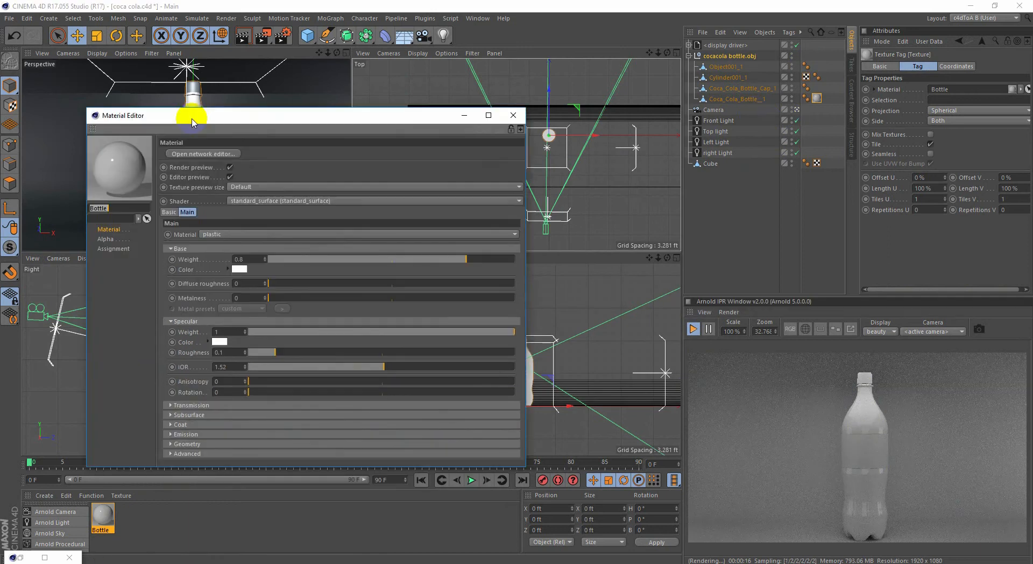
{"action": "left_click_drag", "start_coordinate": [192, 115], "coordinate": [213, 120]}
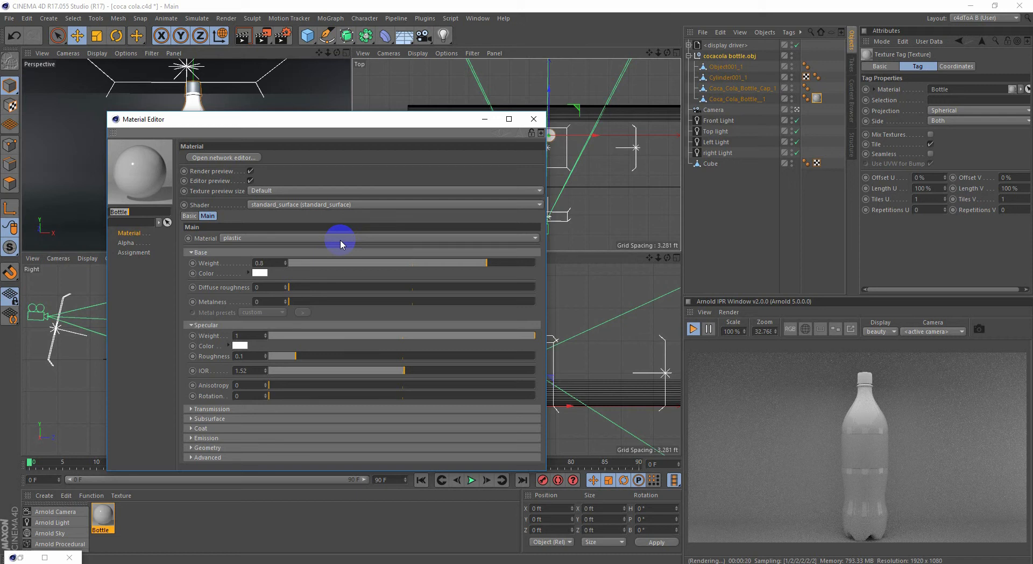
Step: Switch the Bottle material's type from plastic to glass
{"action": "left_click", "coordinate": [269, 237]}
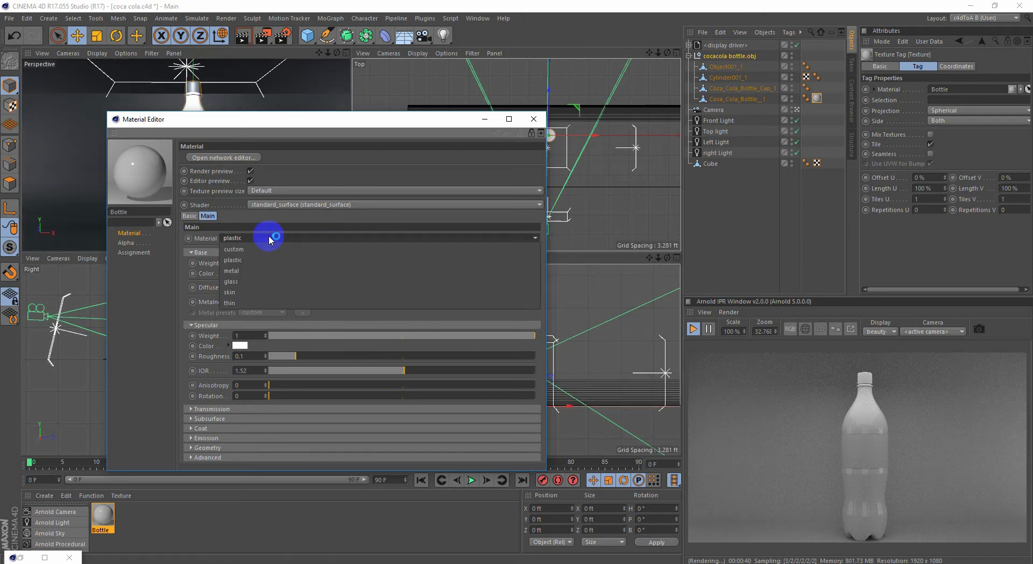
{"action": "left_click", "coordinate": [240, 291]}
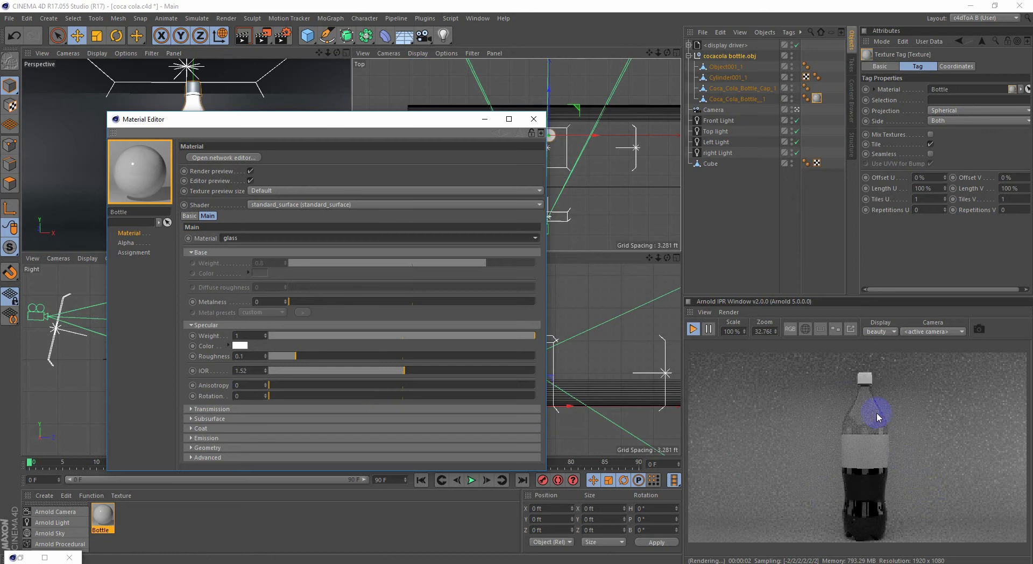
{"action": "left_click_drag", "start_coordinate": [301, 119], "coordinate": [313, 226]}
Step: Rename the four bottle parts, in list order, to "coca cola inside", "Label", "Cork" and "Coca cola outer"
{"action": "double_click", "coordinate": [723, 66]}
{"action": "type", "text": "coca cola inside"}
{"action": "key", "text": "Return"}
{"action": "double_click", "coordinate": [723, 78]}
{"action": "type", "text": "Label"}
{"action": "key", "text": "Return"}
{"action": "double_click", "coordinate": [732, 88]}
{"action": "type", "text": "Cork"}
{"action": "key", "text": "Return"}
{"action": "double_click", "coordinate": [734, 99]}
{"action": "type", "text": "Coca cola outer"}
{"action": "key", "text": "Return"}
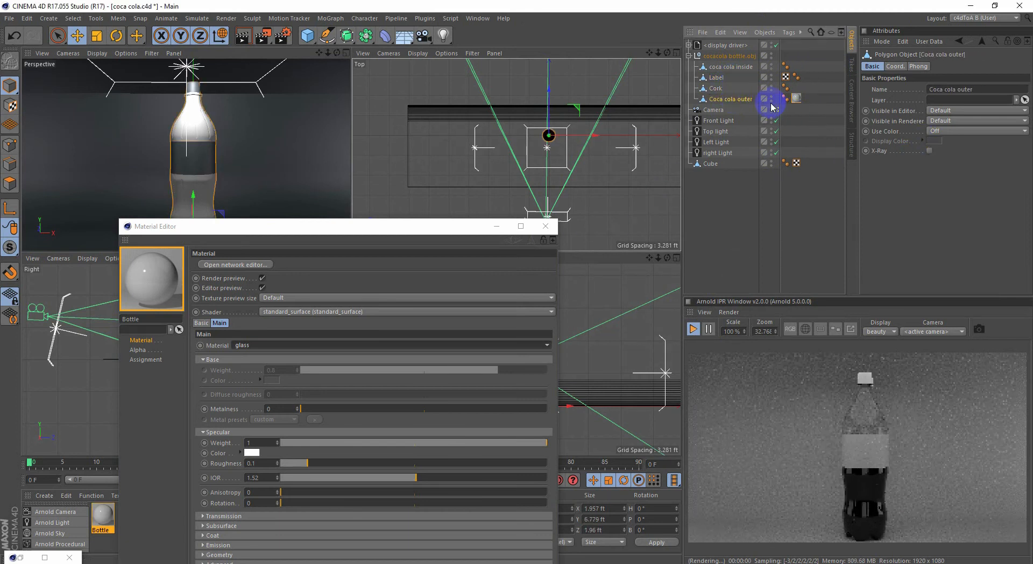
Step: Hide the coca cola inside object from the render and move the material settings window clear of the viewports
{"action": "left_click", "coordinate": [773, 73]}
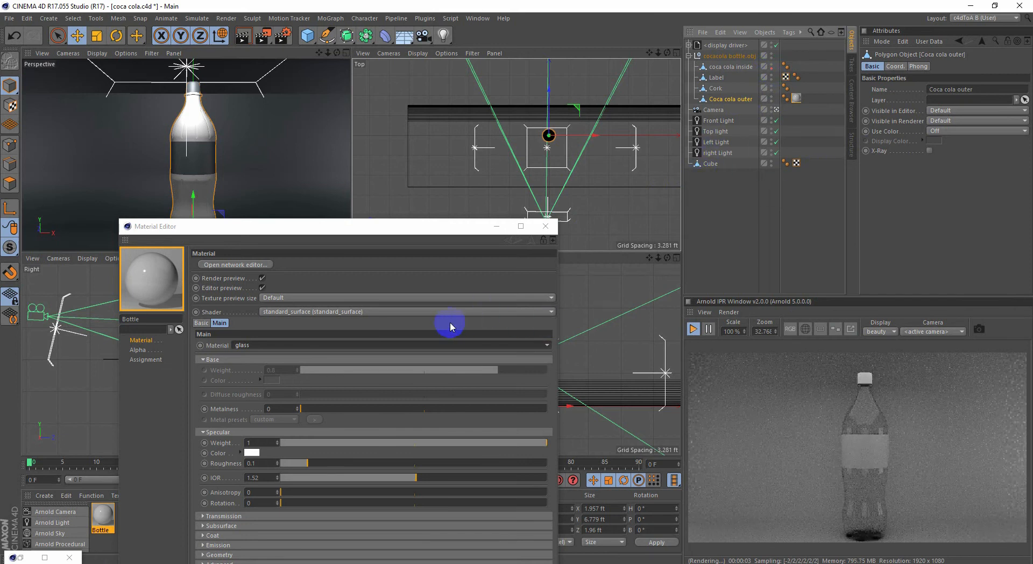
{"action": "left_click_drag", "start_coordinate": [421, 226], "coordinate": [401, 265]}
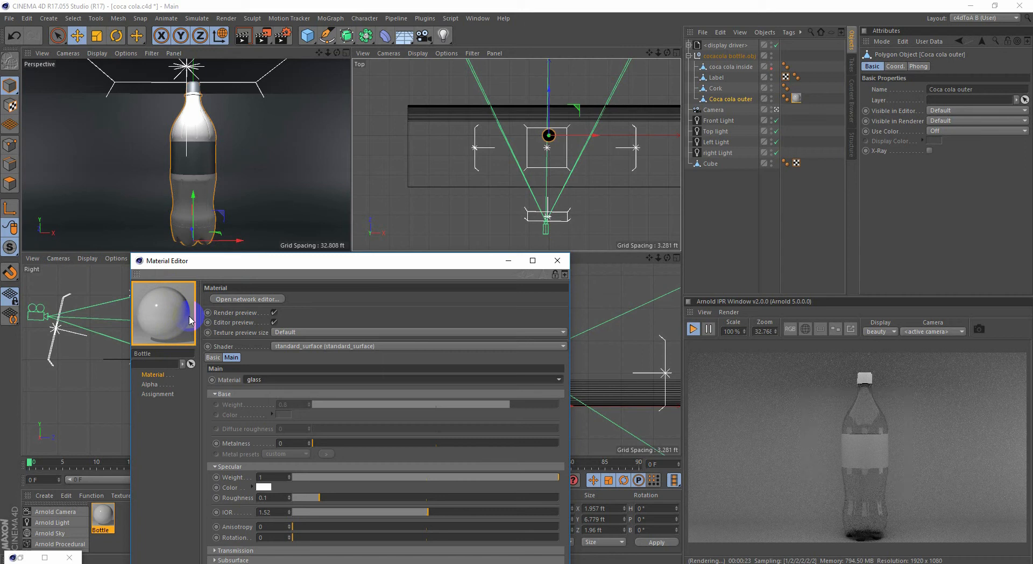
Step: Add an Arnold Parameters tag to the Coca cola outer object and turn off its Opaque option
{"action": "right_click", "coordinate": [732, 100]}
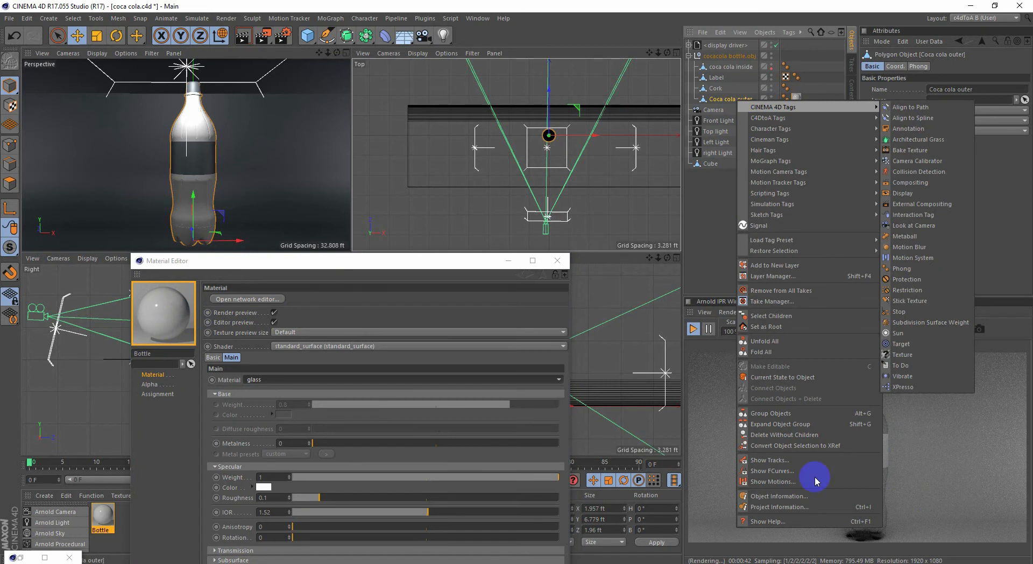
{"action": "mouse_move", "coordinate": [771, 118]}
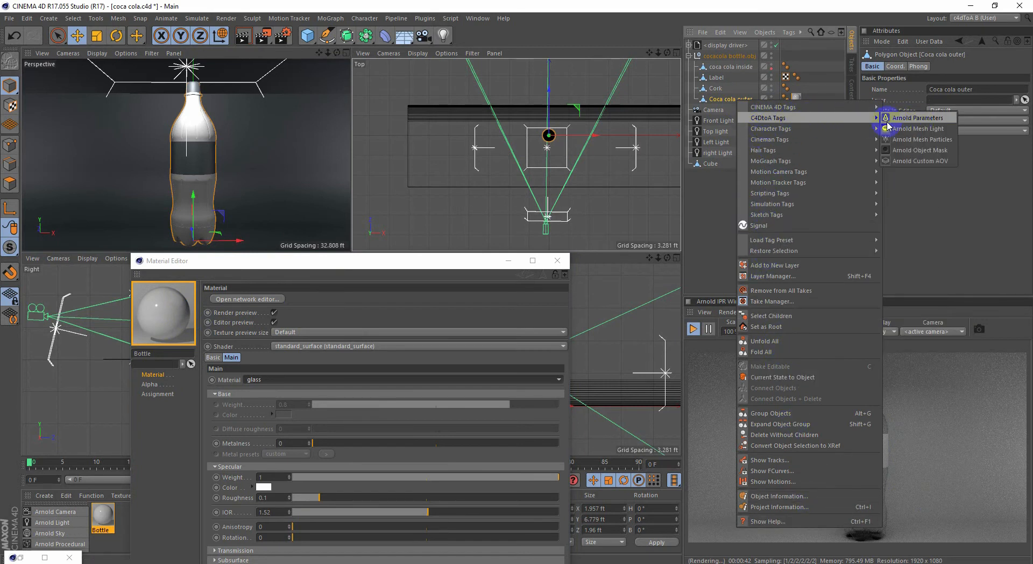
{"action": "left_click", "coordinate": [924, 118]}
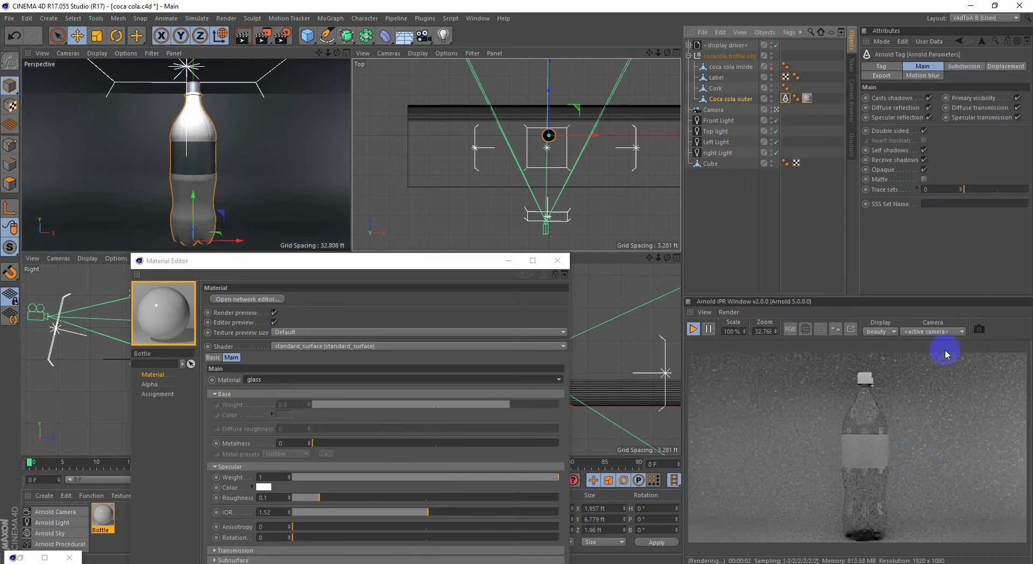
{"action": "left_click", "coordinate": [924, 170]}
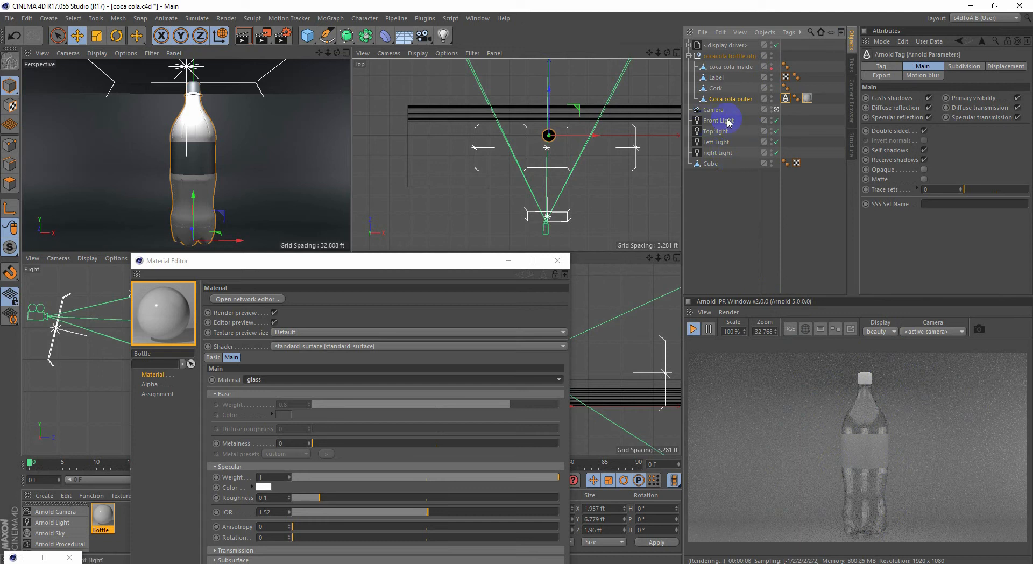
Step: Turn off Normalize for the Front, Top, Left and right lights together
{"action": "left_click", "coordinate": [775, 177]}
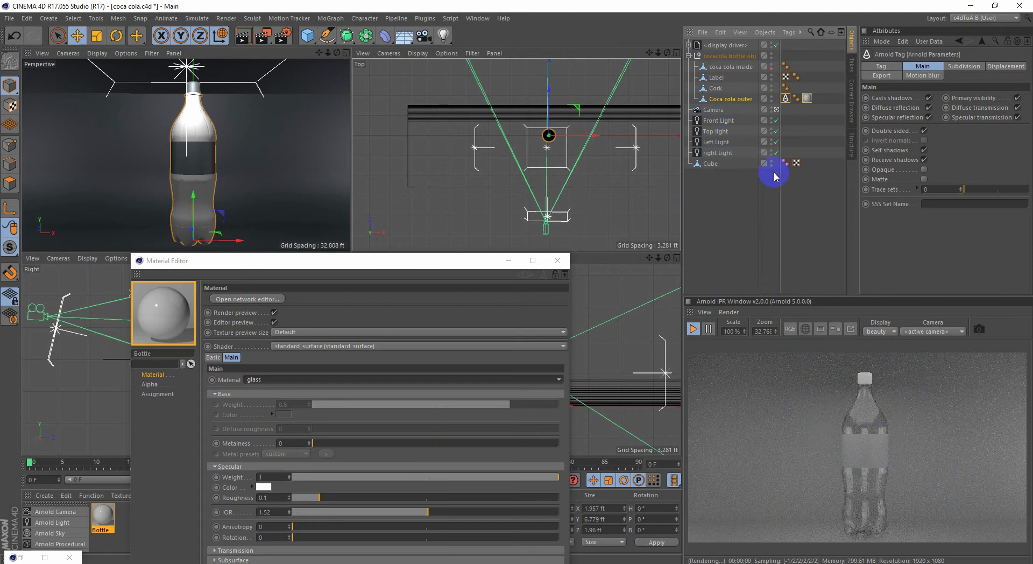
{"action": "left_click", "coordinate": [720, 123]}
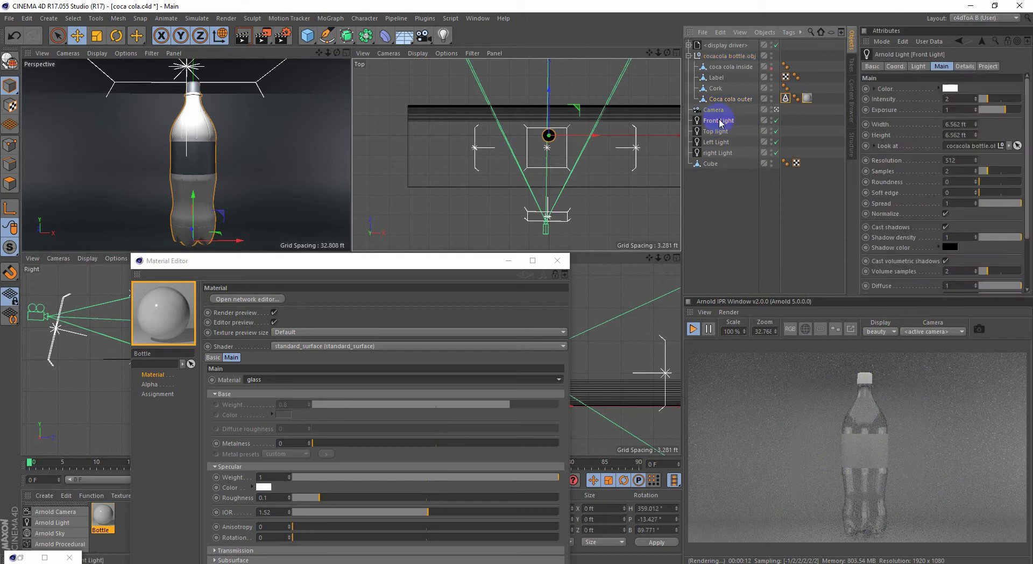
{"action": "left_click", "coordinate": [722, 155], "text": "shift"}
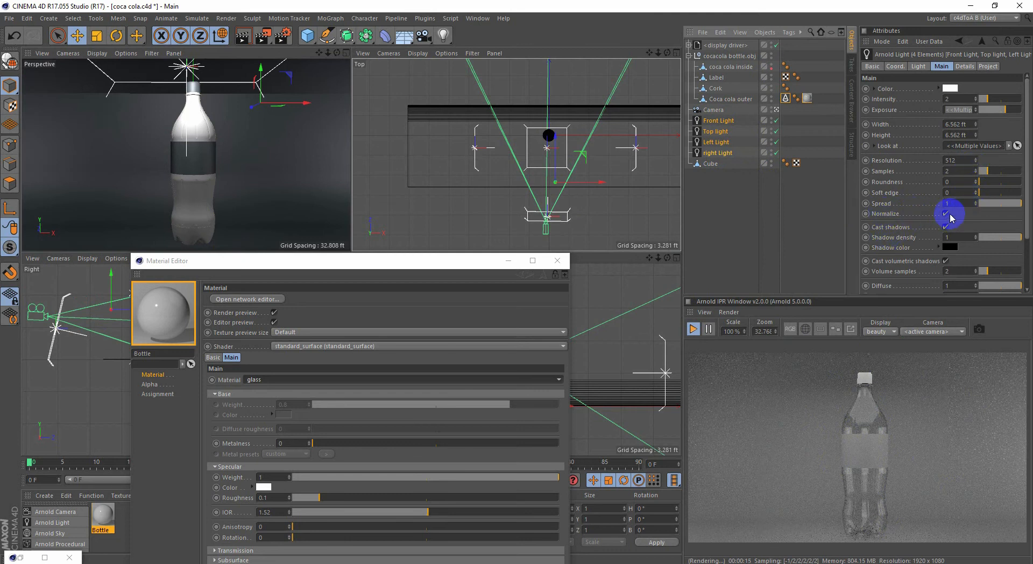
{"action": "left_click", "coordinate": [946, 214]}
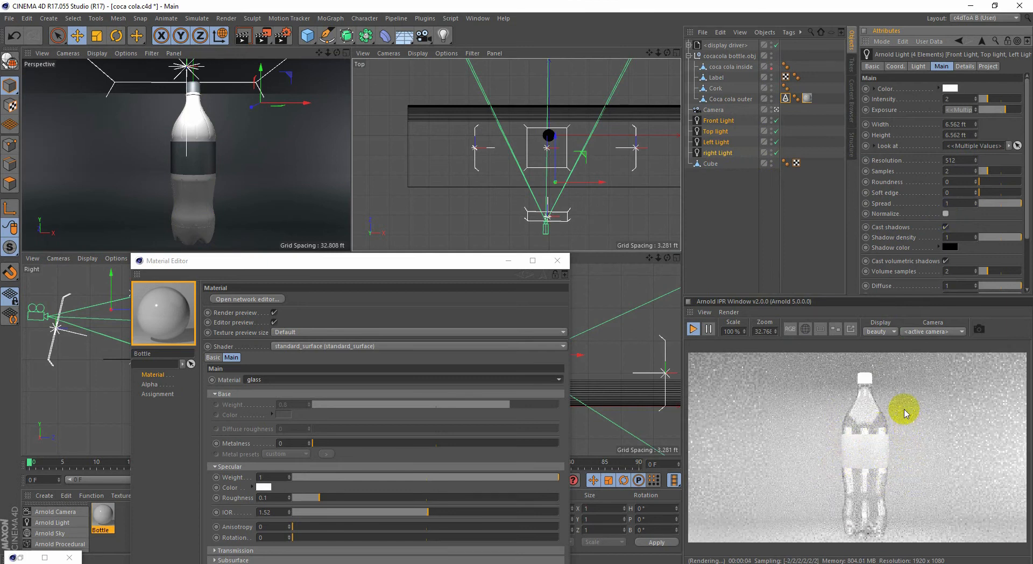
Step: Reduce the intensity of the Front, Top and Left lights and confirm an intensity of 2 for the right Light
{"action": "left_click", "coordinate": [730, 132]}
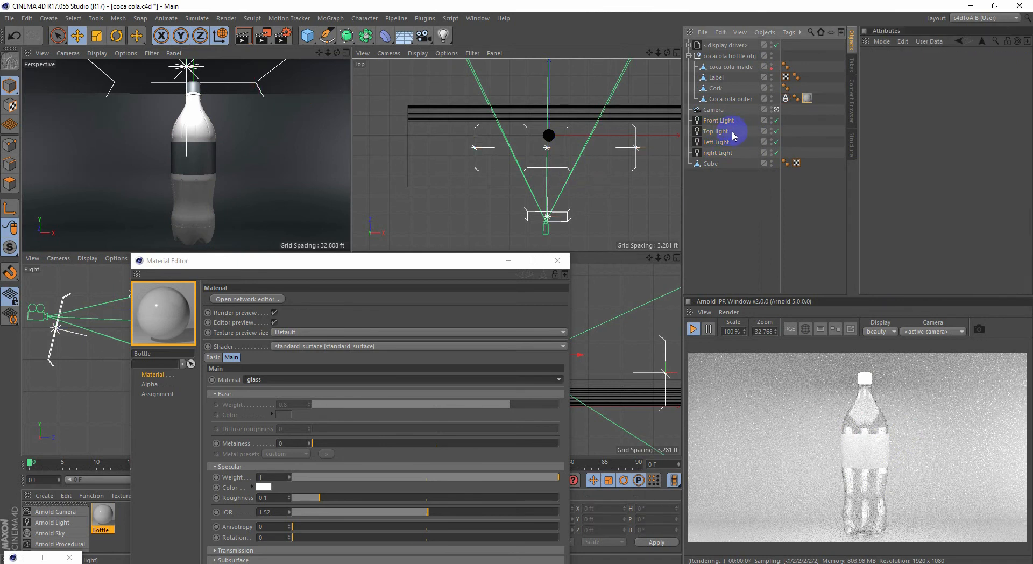
{"action": "left_click", "coordinate": [722, 122]}
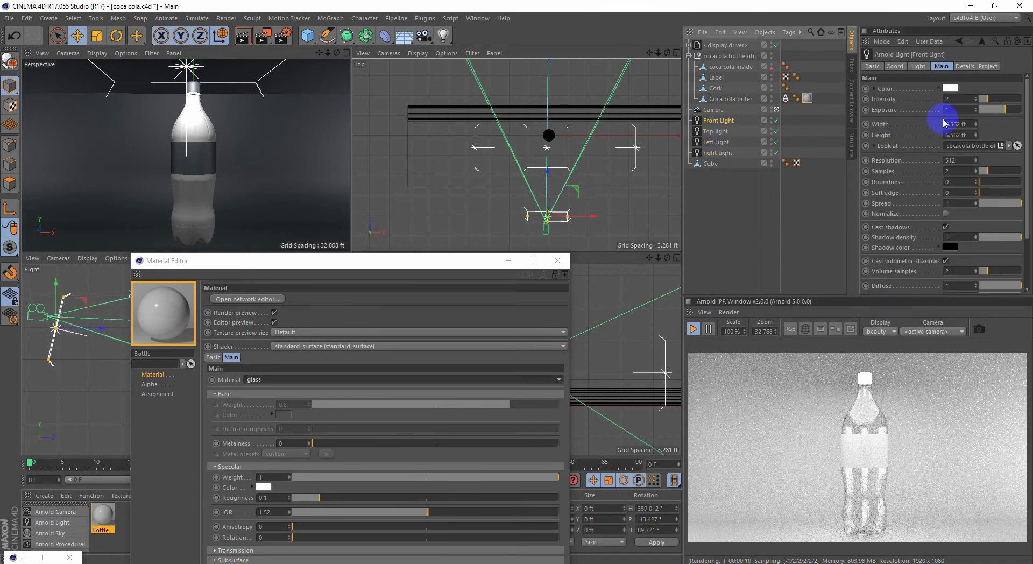
{"action": "left_click", "coordinate": [957, 99]}
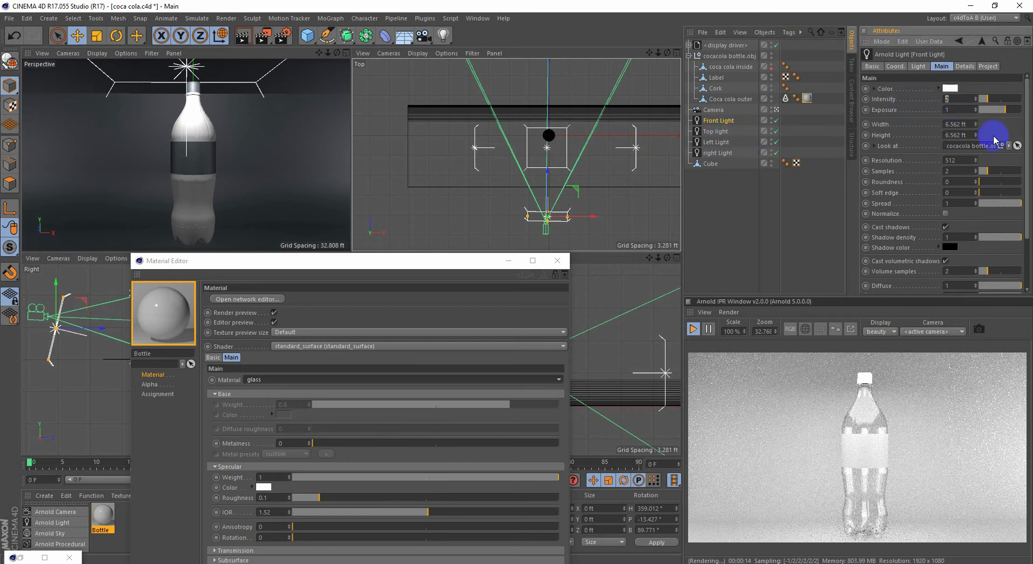
{"action": "key", "text": "Return"}
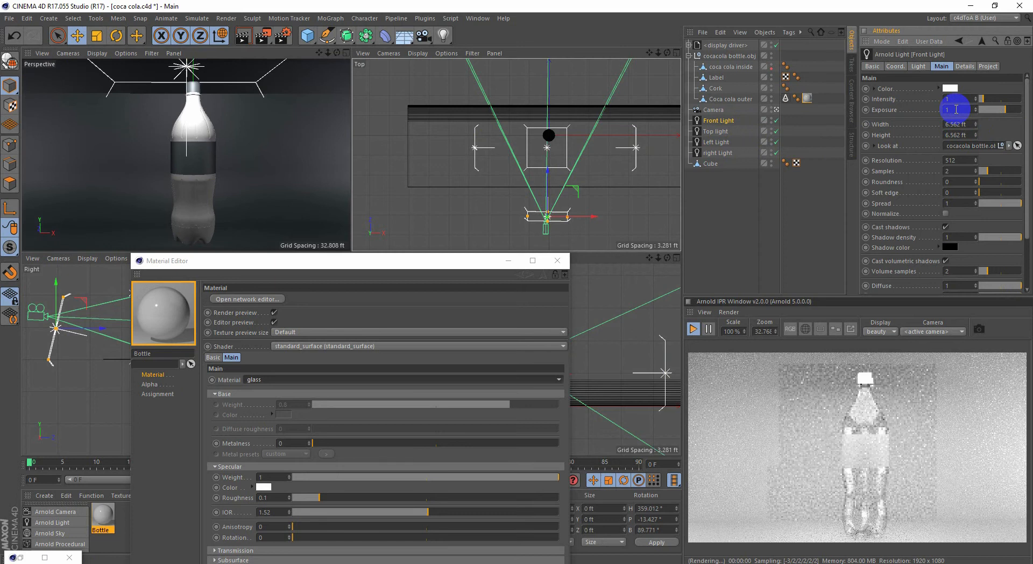
{"action": "left_click", "coordinate": [715, 131]}
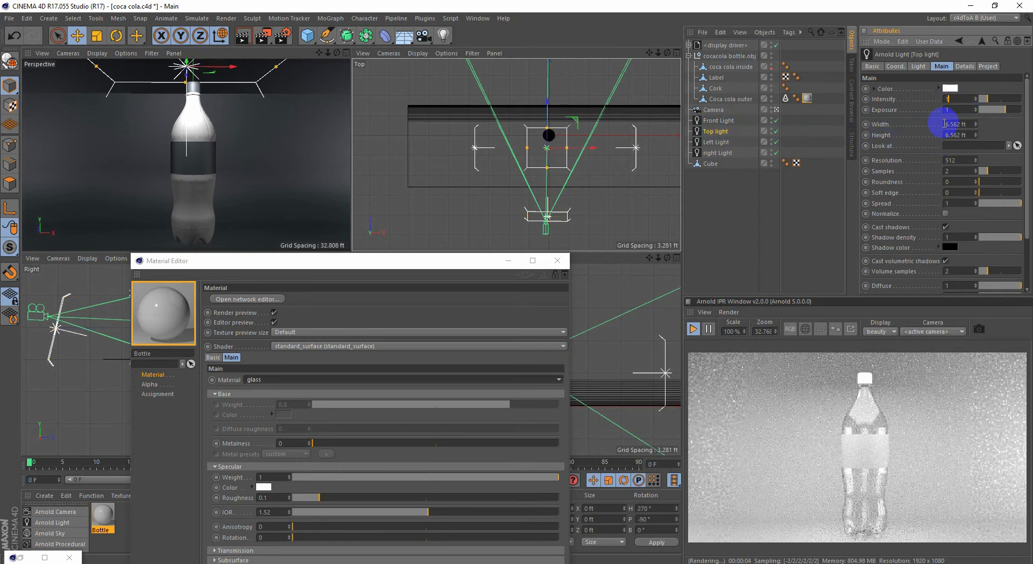
{"action": "left_click", "coordinate": [715, 143]}
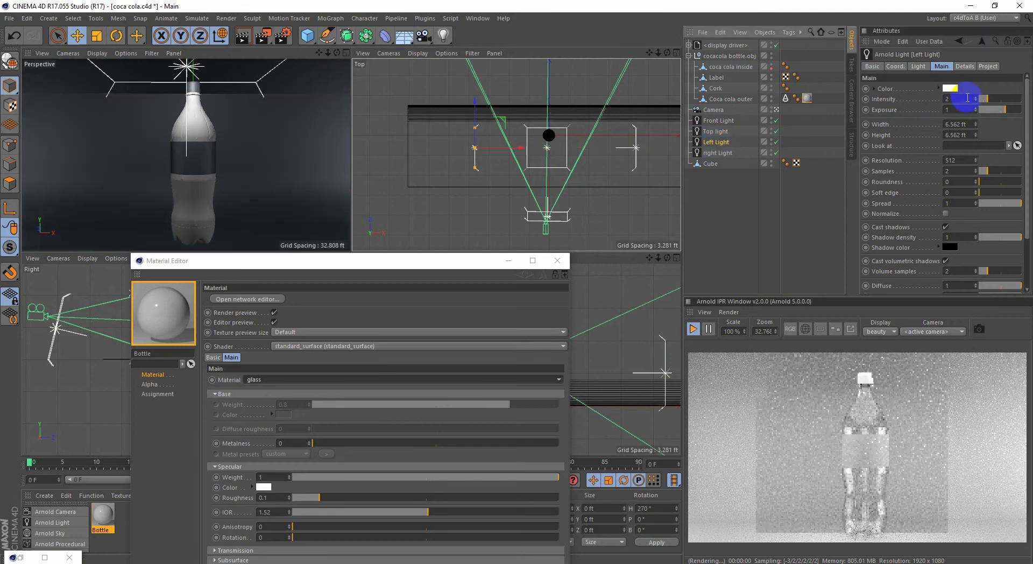
{"action": "left_click", "coordinate": [958, 99]}
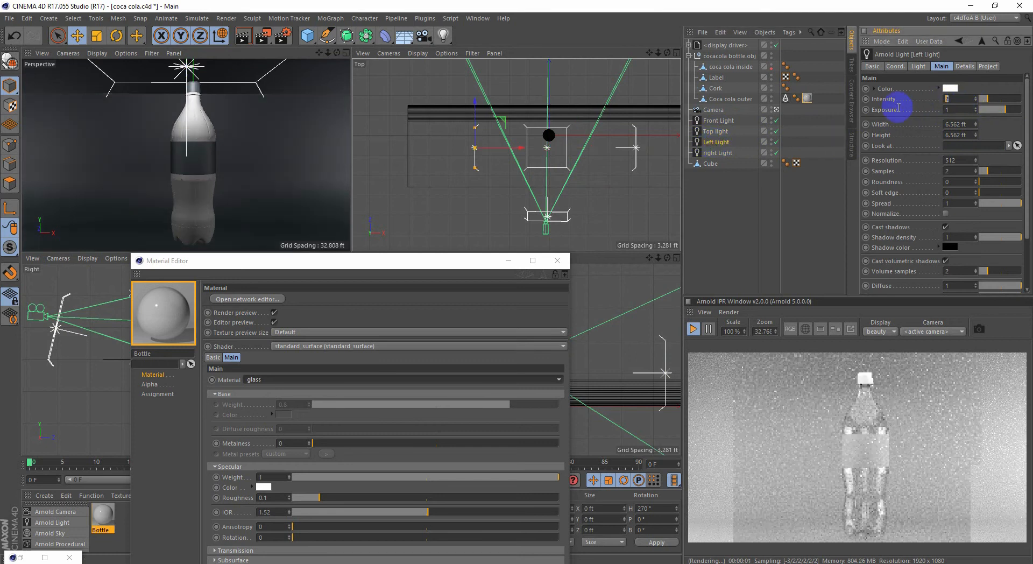
{"action": "left_click", "coordinate": [712, 154]}
{"action": "left_click", "coordinate": [958, 100]}
{"action": "key", "text": "Tab"}
{"action": "key", "text": "Return"}
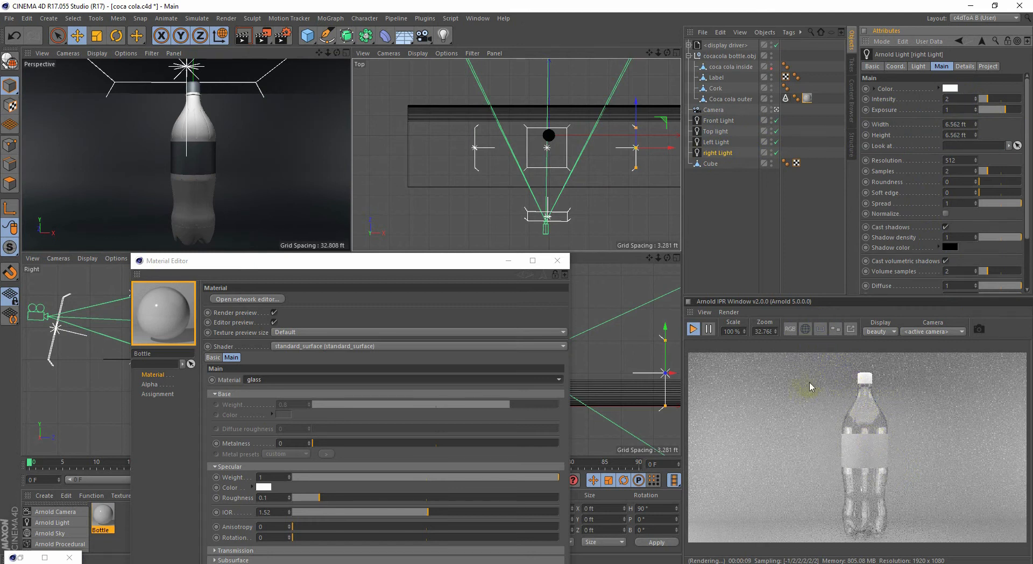
Step: Enable a render region in the live preview and widen it to frame the whole bottle
{"action": "left_click", "coordinate": [820, 329]}
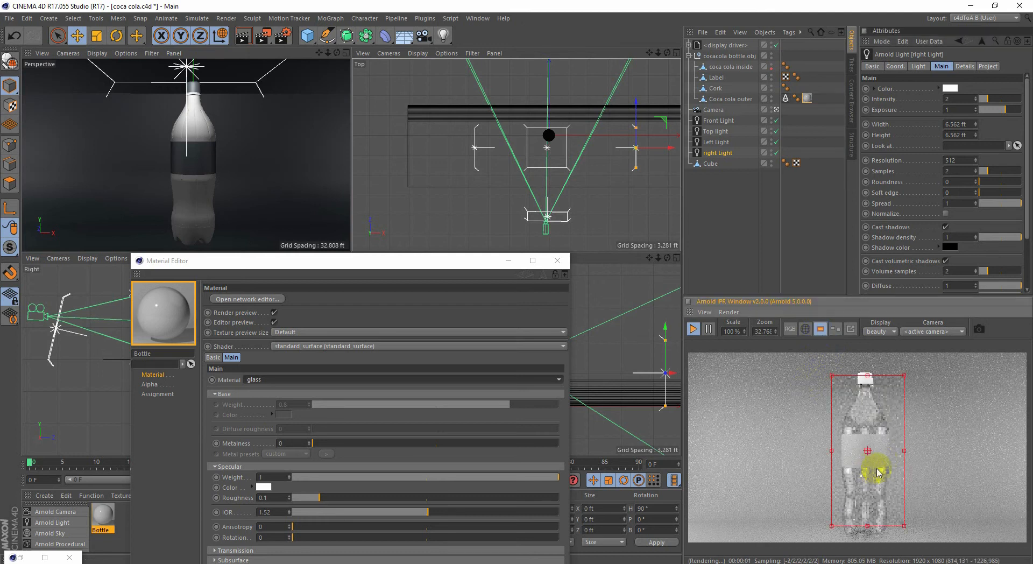
{"action": "left_click_drag", "start_coordinate": [904, 455], "coordinate": [918, 452]}
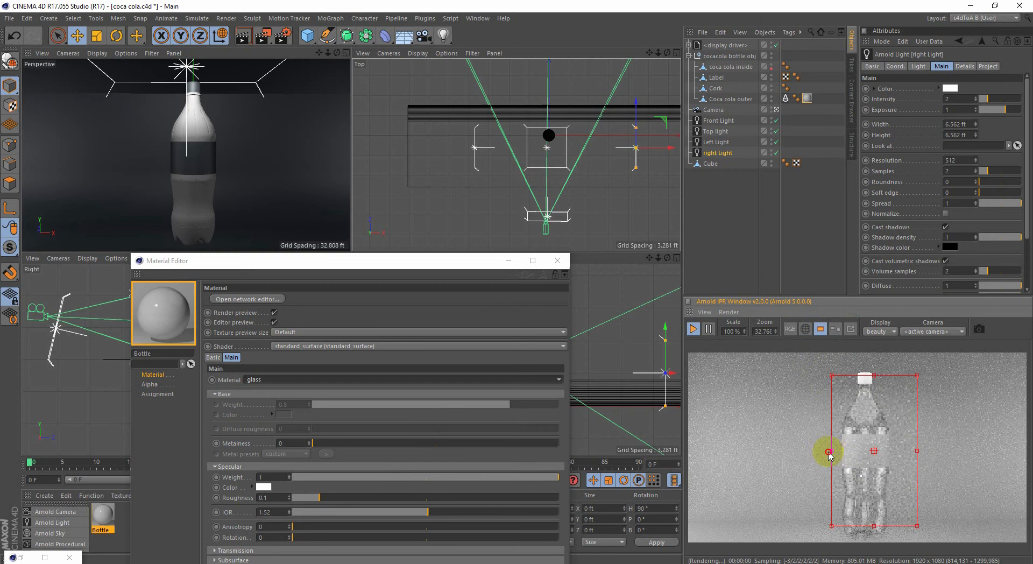
{"action": "left_click_drag", "start_coordinate": [829, 451], "coordinate": [815, 450]}
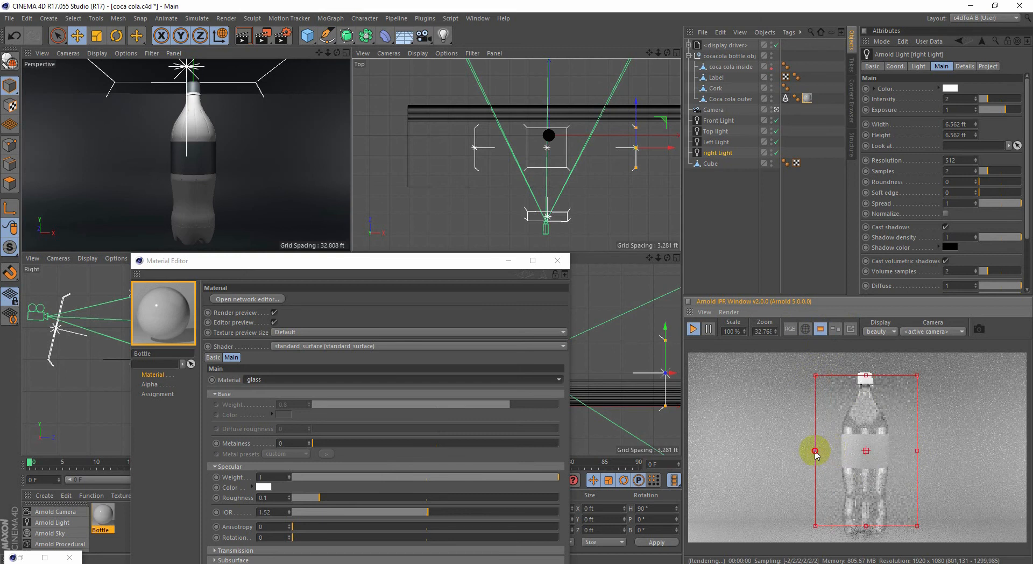
{"action": "left_click_drag", "start_coordinate": [865, 525], "coordinate": [866, 540]}
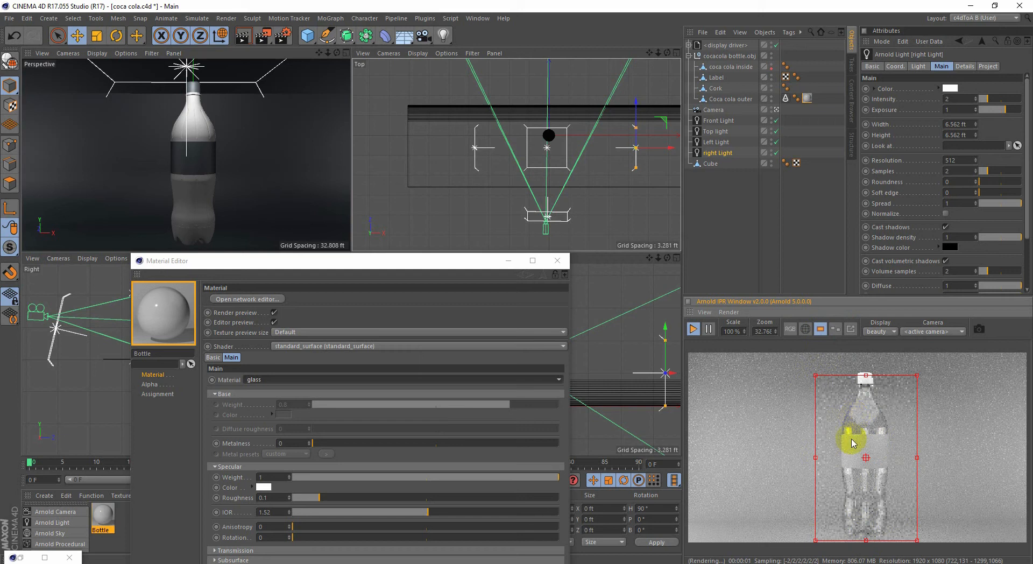
Step: Give the Front Light a color temperature of 7986 and switch the live preview back to the full frame
{"action": "left_click", "coordinate": [720, 121]}
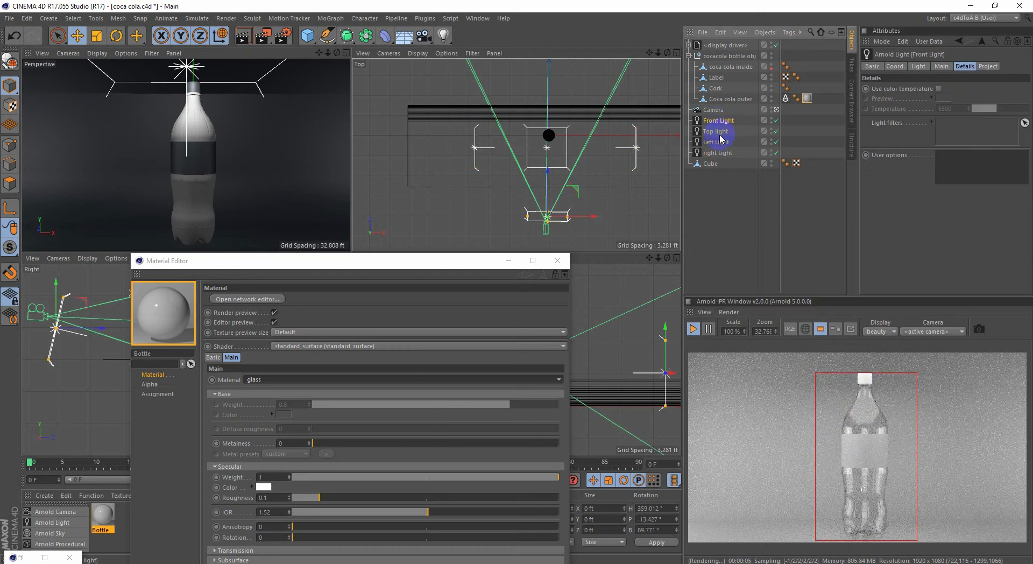
{"action": "left_click", "coordinate": [962, 67]}
{"action": "left_click", "coordinate": [939, 88]}
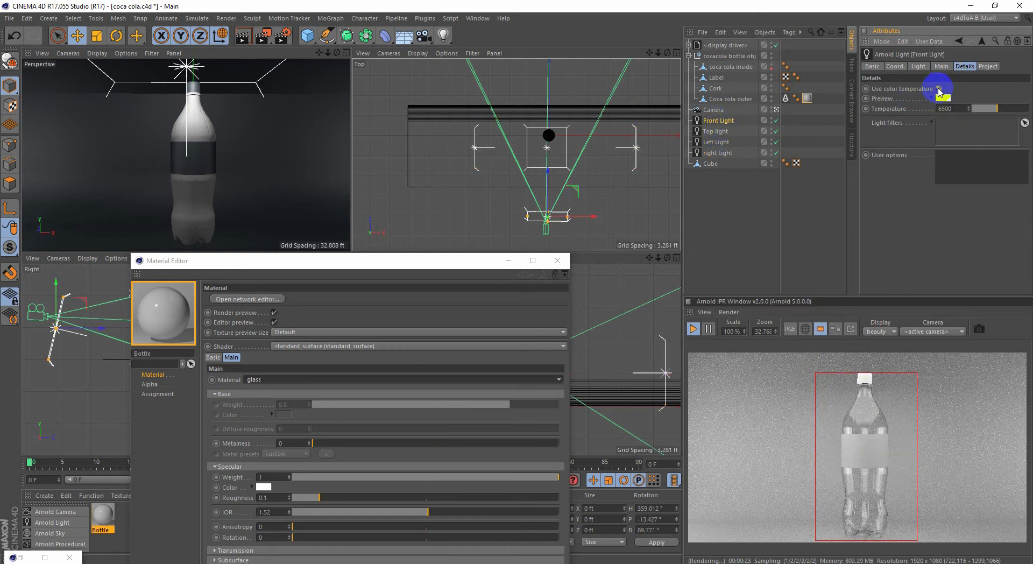
{"action": "left_click_drag", "start_coordinate": [997, 108], "coordinate": [1004, 111]}
{"action": "left_click", "coordinate": [825, 332]}
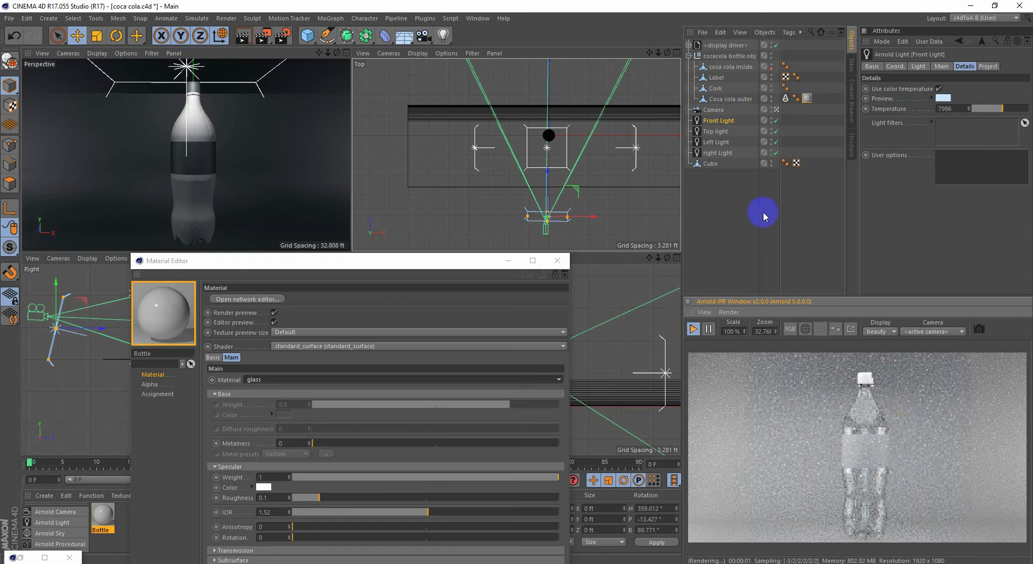
Step: Enable color temperature on the Left Light and warm it to 4236
{"action": "left_click", "coordinate": [720, 143]}
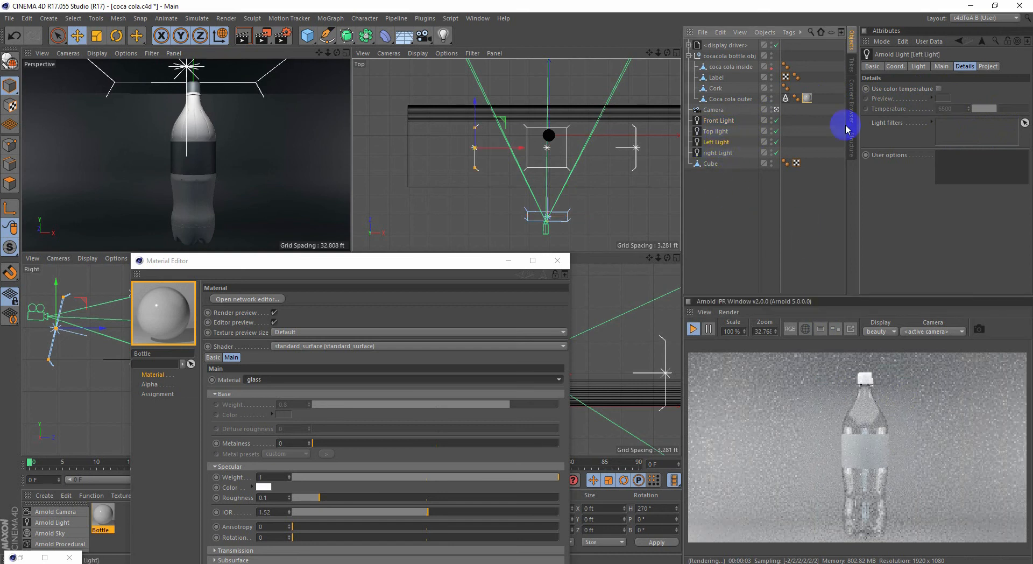
{"action": "left_click", "coordinate": [937, 88]}
{"action": "left_click", "coordinate": [998, 110]}
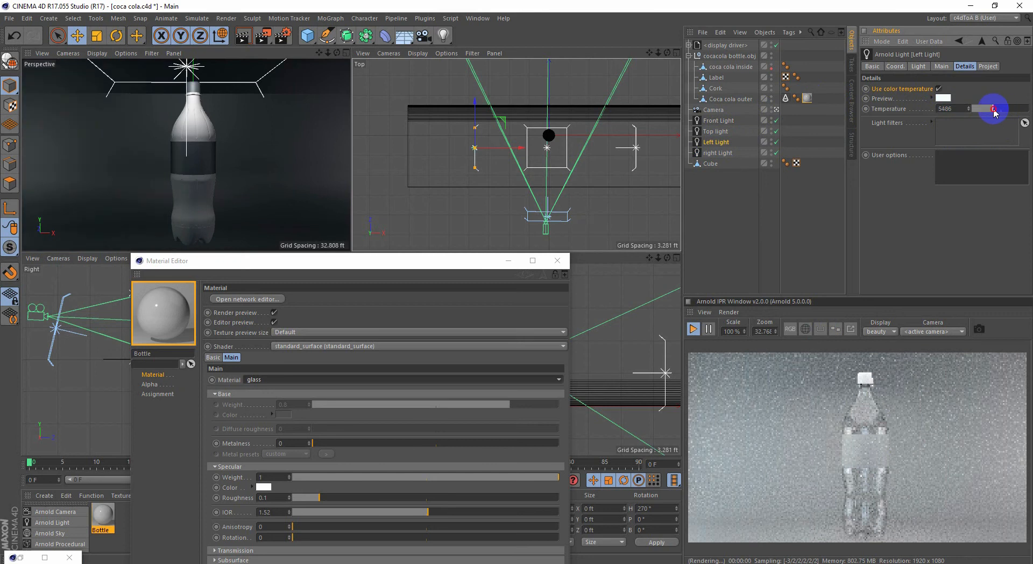
{"action": "left_click_drag", "start_coordinate": [1009, 111], "coordinate": [984, 112]}
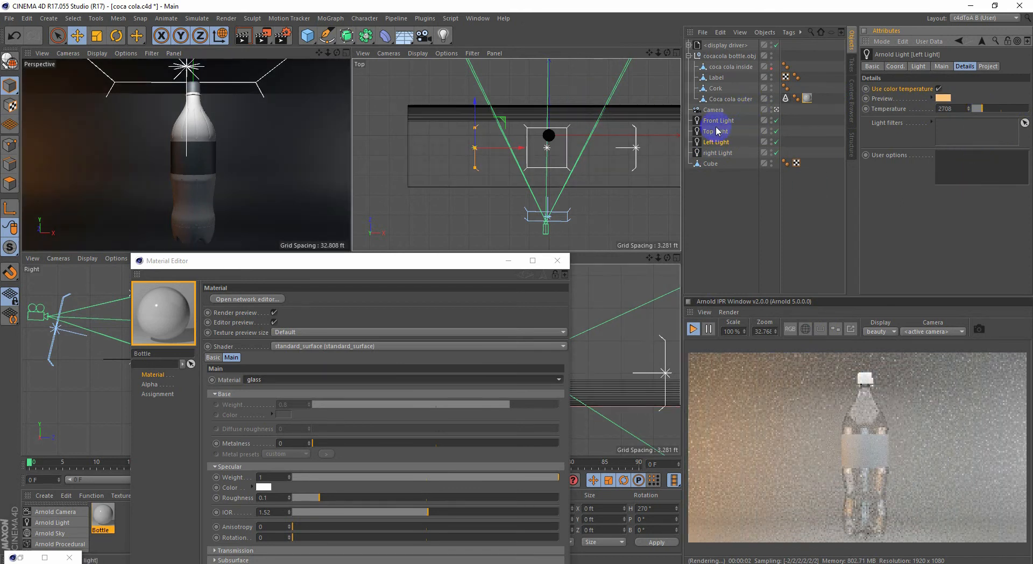
{"action": "left_click_drag", "start_coordinate": [980, 109], "coordinate": [988, 109]}
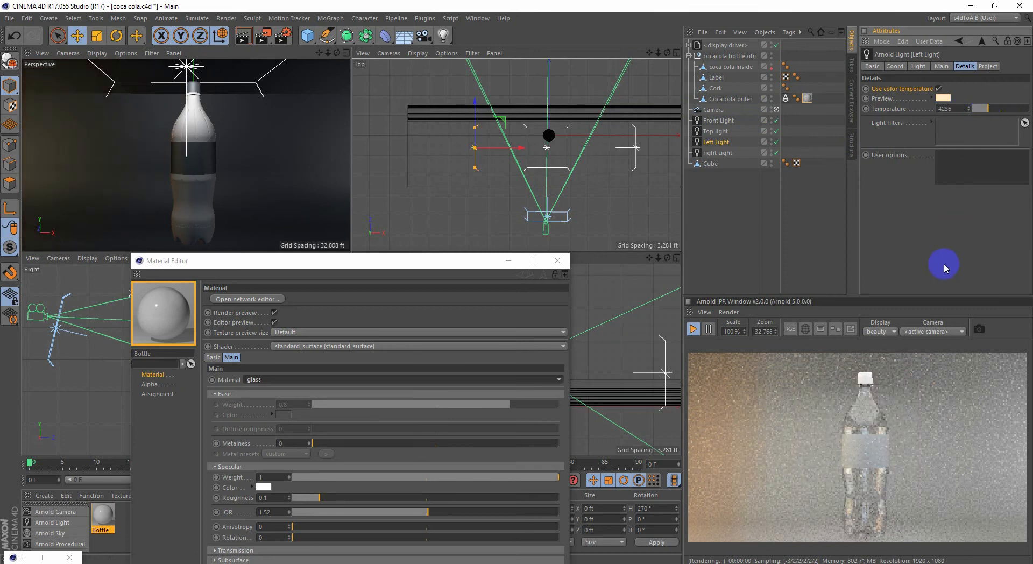
Step: Try a color temperature of 6500 on the right Light and switch the option off again
{"action": "left_click", "coordinate": [723, 155]}
{"action": "left_click", "coordinate": [987, 109]}
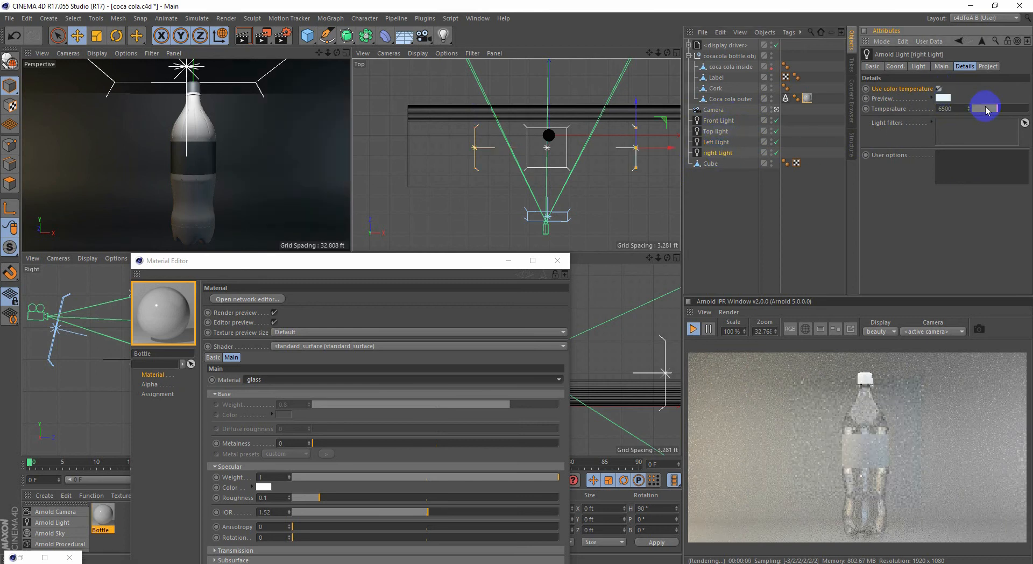
{"action": "left_click", "coordinate": [939, 89]}
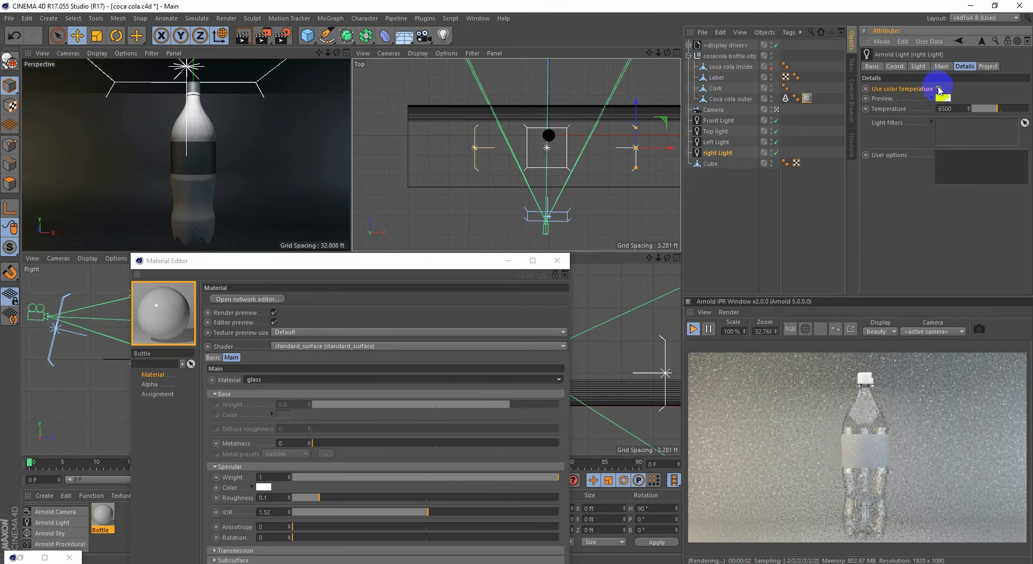
{"action": "left_click", "coordinate": [939, 89]}
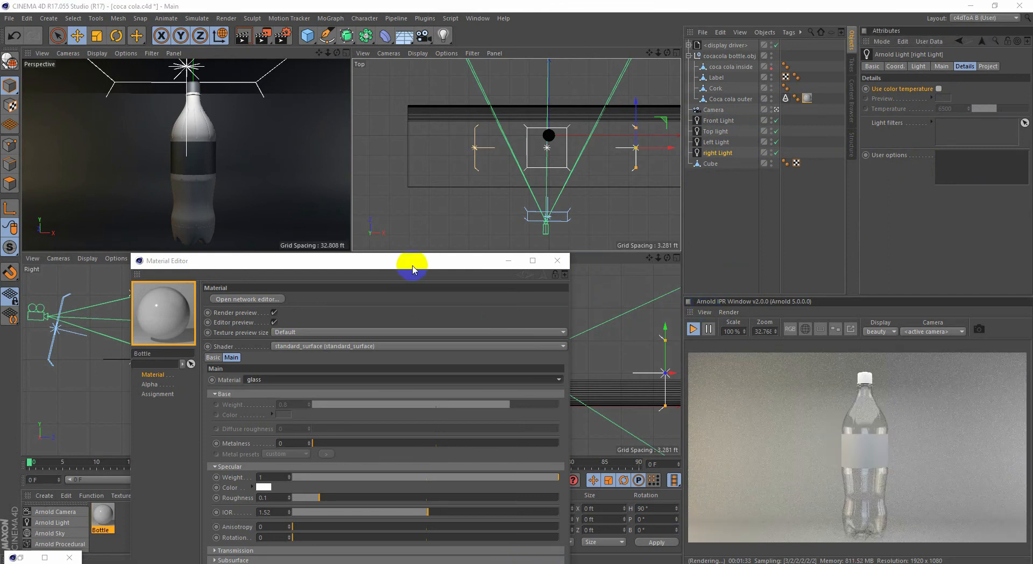
Step: Bring the Bottle material's specular settings into view and restrict the live render to the region around the bottle
{"action": "left_click_drag", "start_coordinate": [413, 265], "coordinate": [419, 153]}
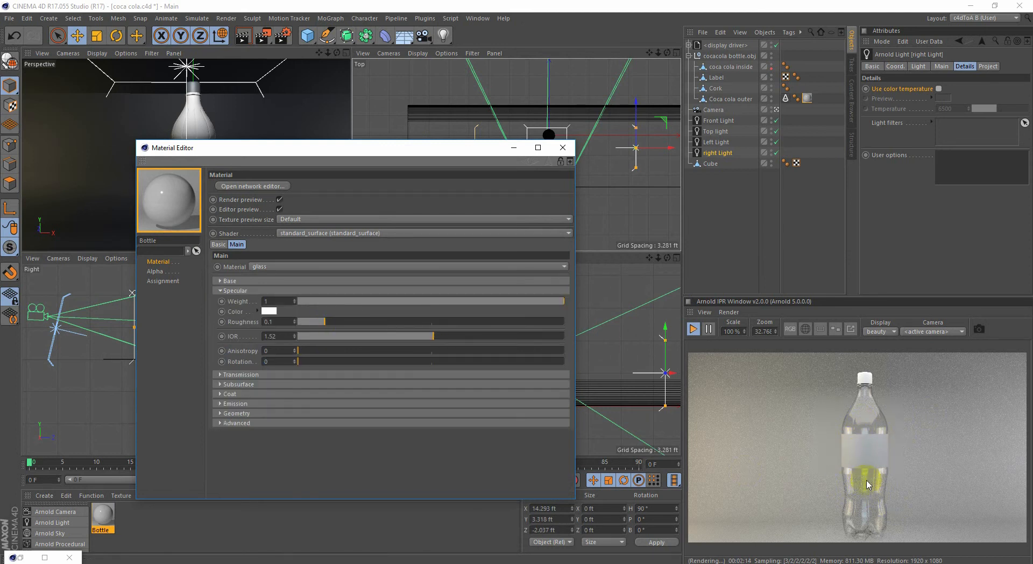
{"action": "left_click", "coordinate": [821, 330]}
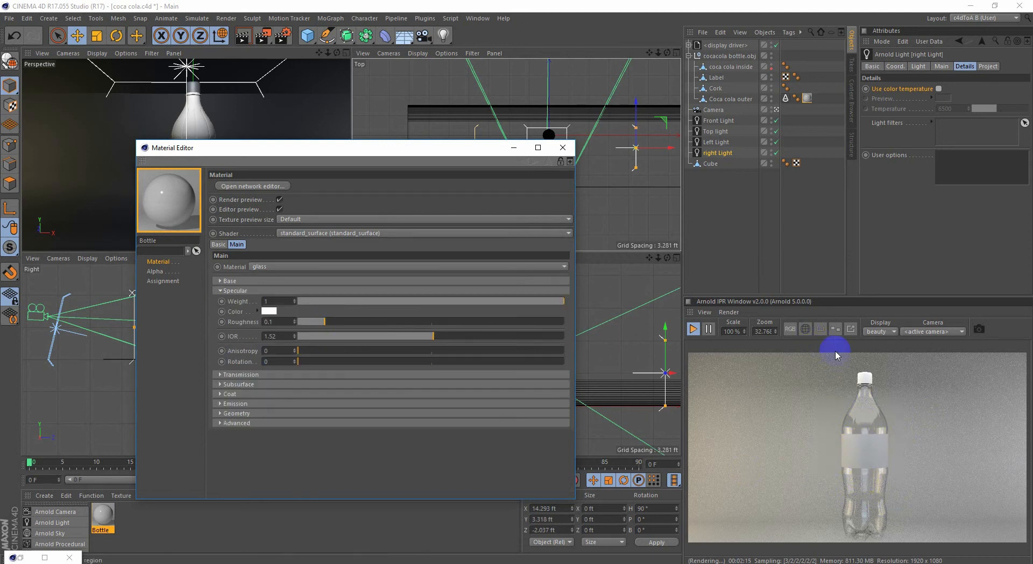
{"action": "left_click", "coordinate": [320, 325]}
{"action": "left_click", "coordinate": [828, 329]}
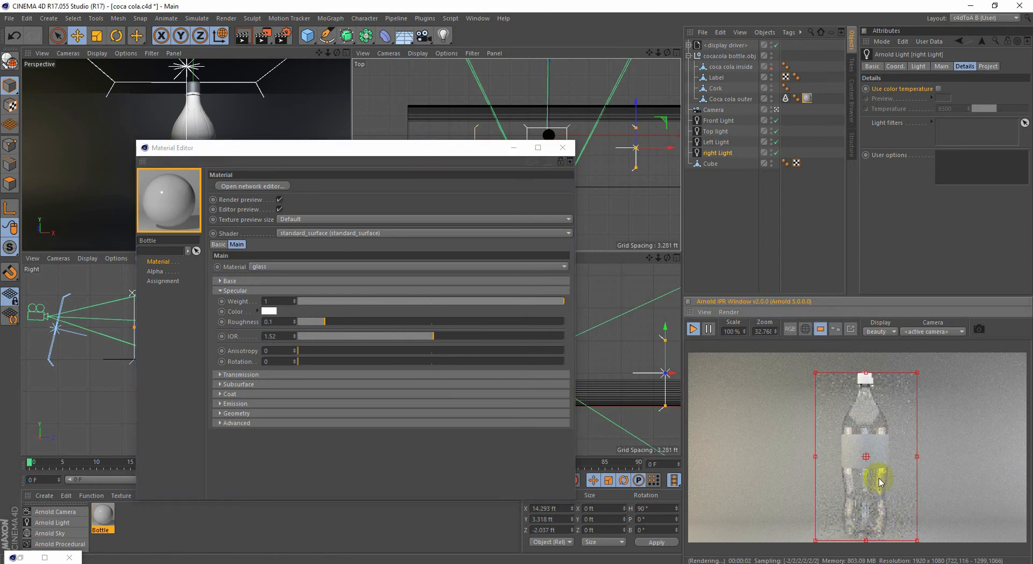
Step: Try a specular roughness of 0.45 on the Bottle material and bring it back down to a lower value
{"action": "scroll", "coordinate": [796, 438], "scroll_direction": "up", "scroll_amount": 5}
{"action": "left_click", "coordinate": [769, 331]}
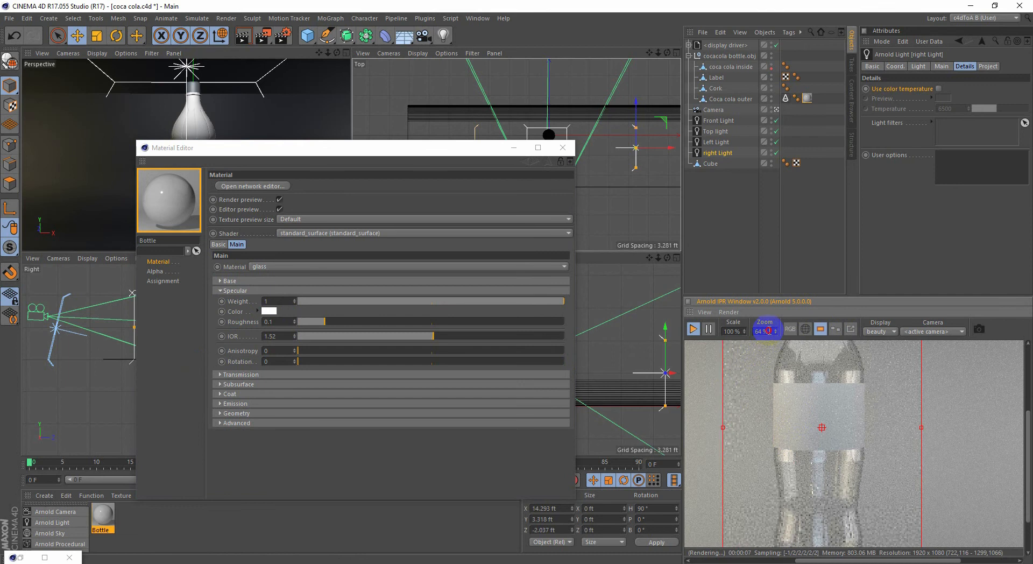
{"action": "scroll", "coordinate": [816, 422], "scroll_direction": "up", "scroll_amount": 2}
{"action": "scroll", "coordinate": [812, 419], "scroll_direction": "down", "scroll_amount": 2}
{"action": "left_click_drag", "start_coordinate": [324, 321], "coordinate": [419, 325]}
{"action": "middle_click_drag", "start_coordinate": [830, 462], "coordinate": [828, 422]}
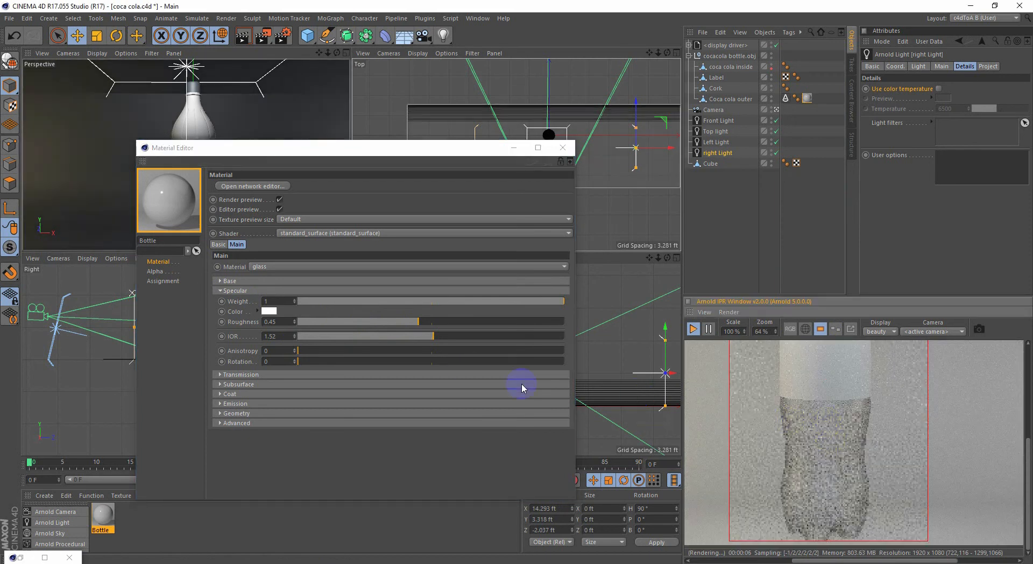
{"action": "left_click_drag", "start_coordinate": [404, 325], "coordinate": [368, 326]}
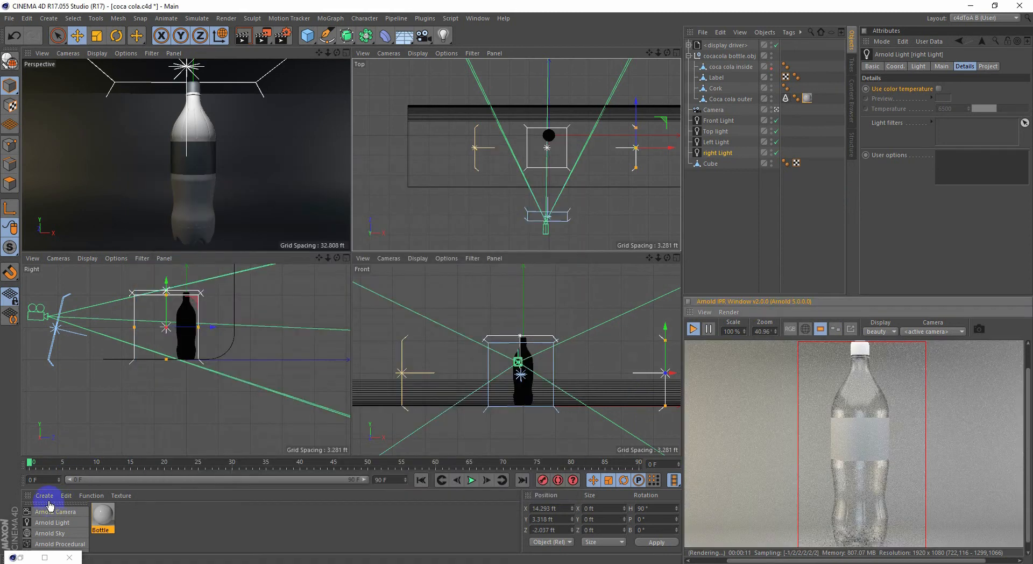
Step: Create an Arnold standard_surface material named coca cola inside and apply it to the coca cola inside object
{"action": "left_click", "coordinate": [48, 496]}
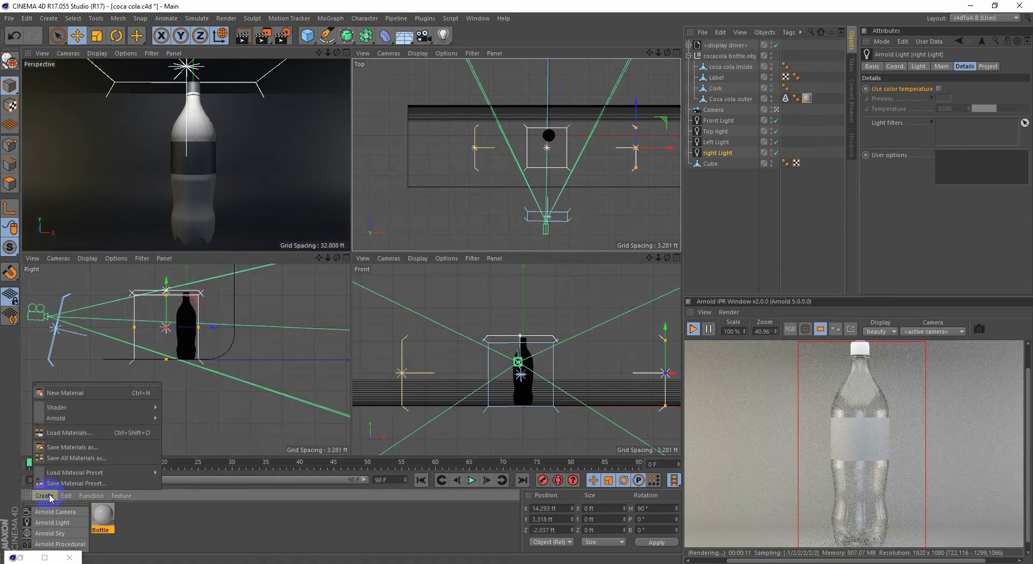
{"action": "mouse_move", "coordinate": [89, 418]}
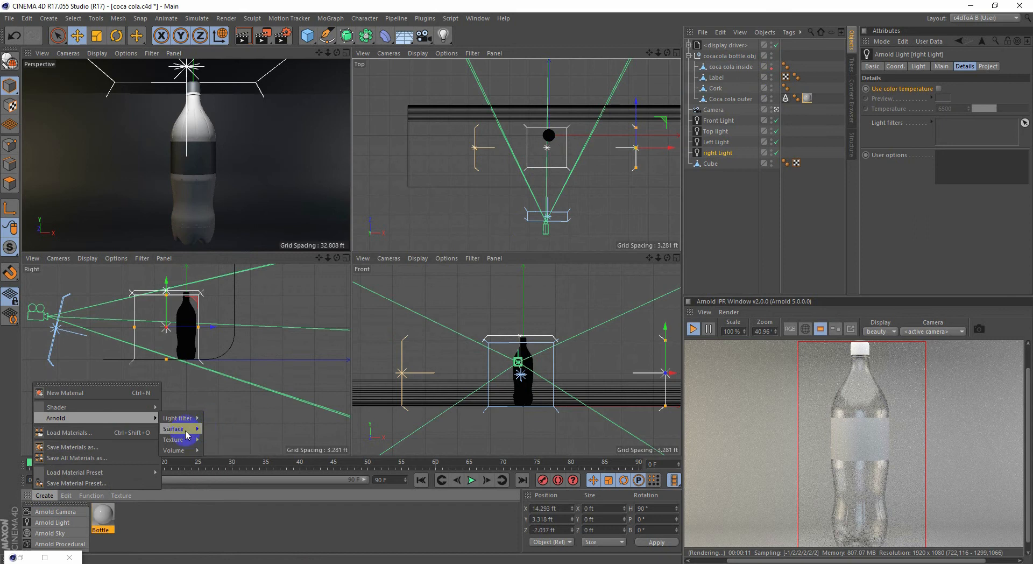
{"action": "mouse_move", "coordinate": [187, 435]}
{"action": "left_click", "coordinate": [226, 467]}
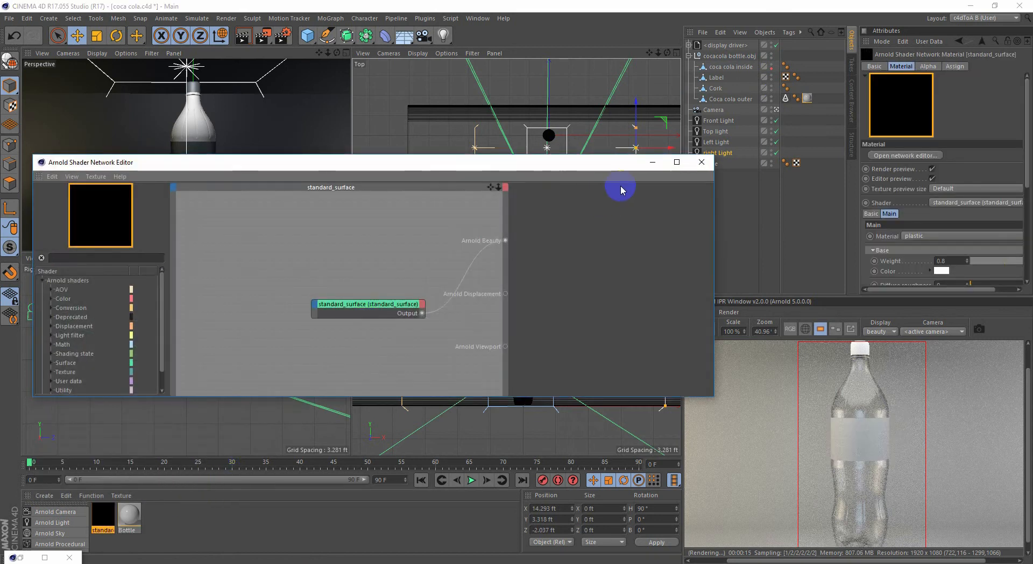
{"action": "left_click", "coordinate": [701, 161]}
{"action": "left_click", "coordinate": [131, 532]}
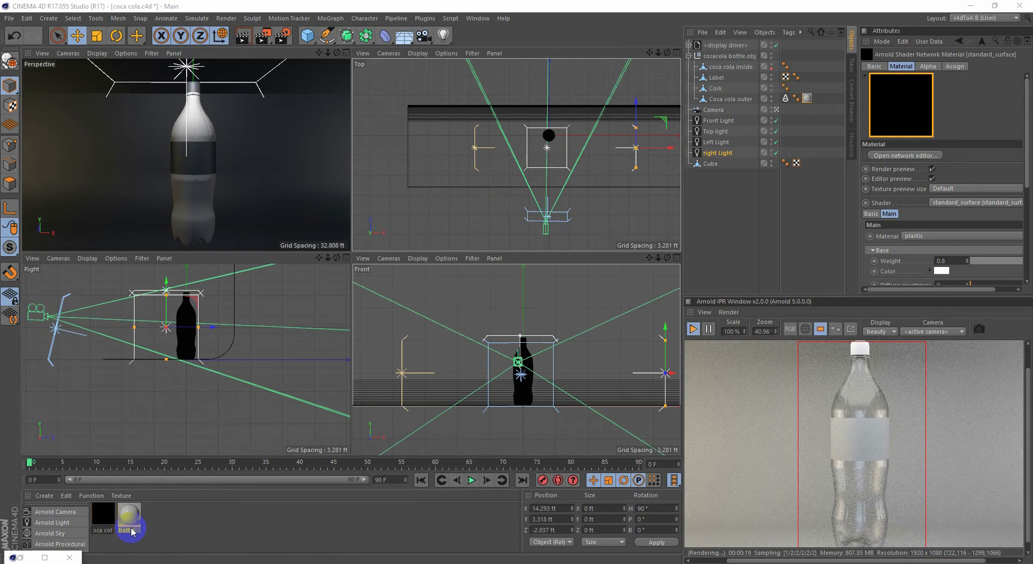
{"action": "key", "text": "Return"}
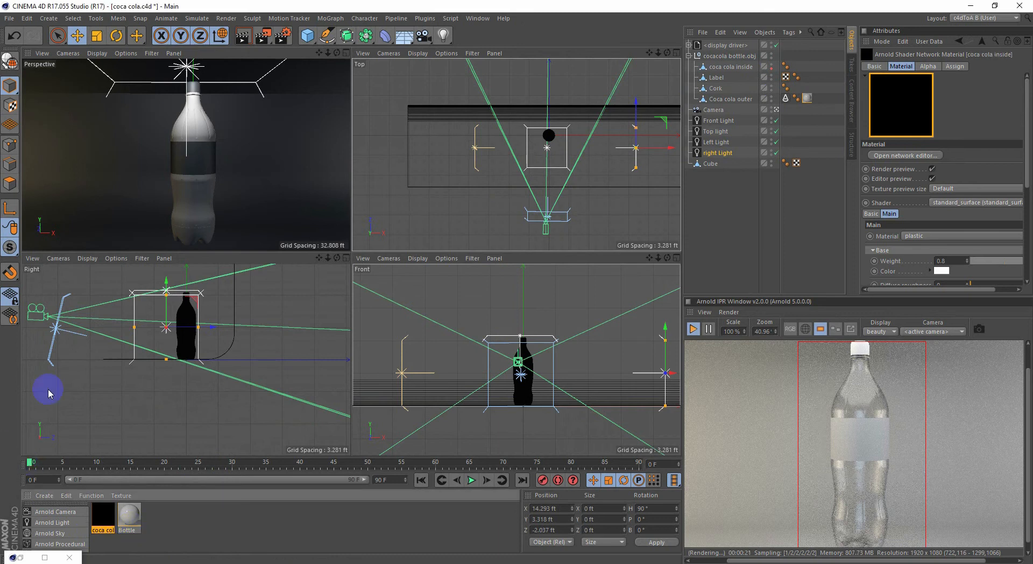
{"action": "left_click_drag", "start_coordinate": [103, 518], "coordinate": [775, 66]}
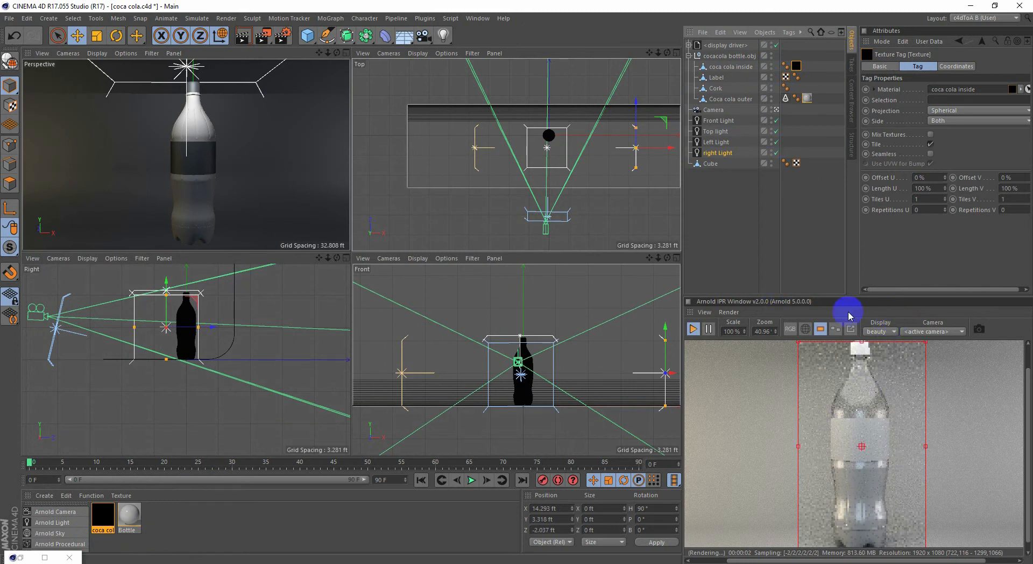
Step: Hide the Coca cola outer object in the render and set the coca cola inside material's type to thin
{"action": "left_click", "coordinate": [772, 102]}
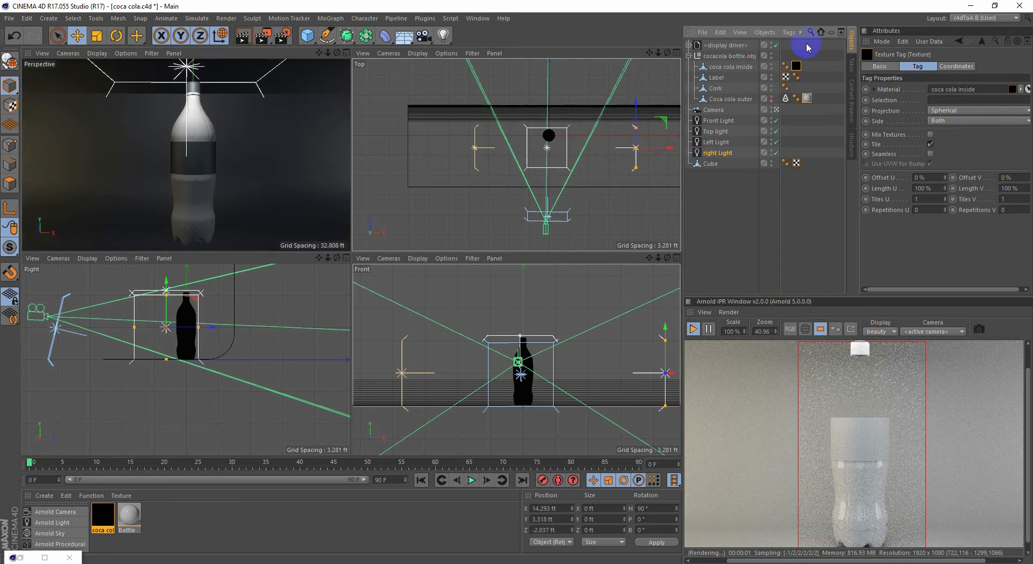
{"action": "double_click", "coordinate": [102, 515]}
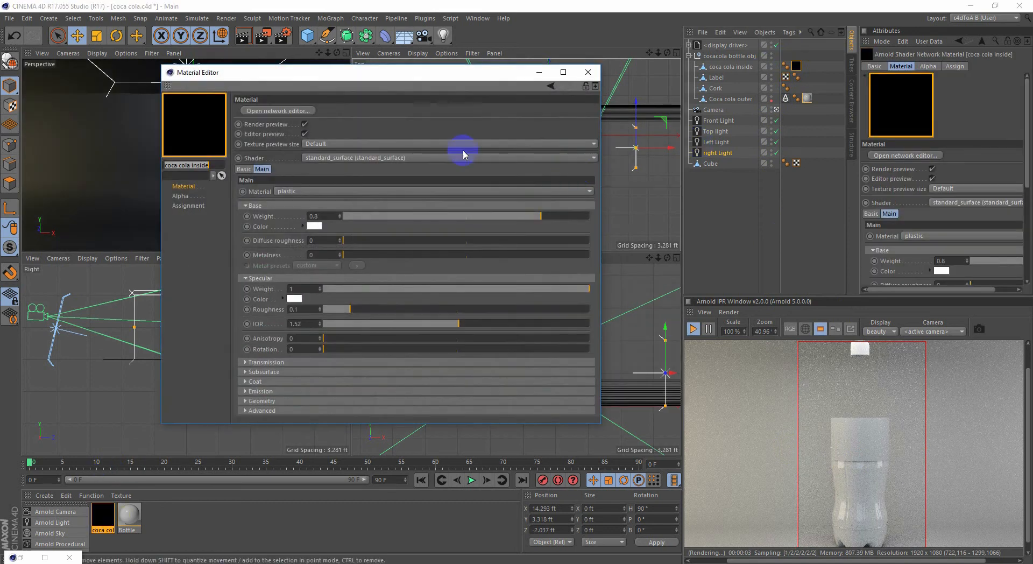
{"action": "left_click", "coordinate": [326, 191]}
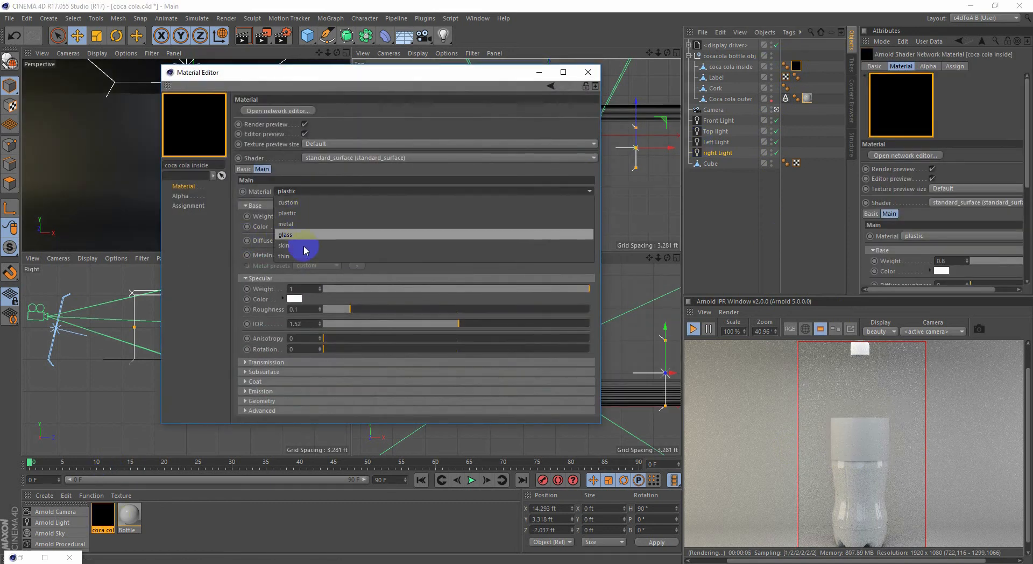
{"action": "left_click", "coordinate": [285, 258]}
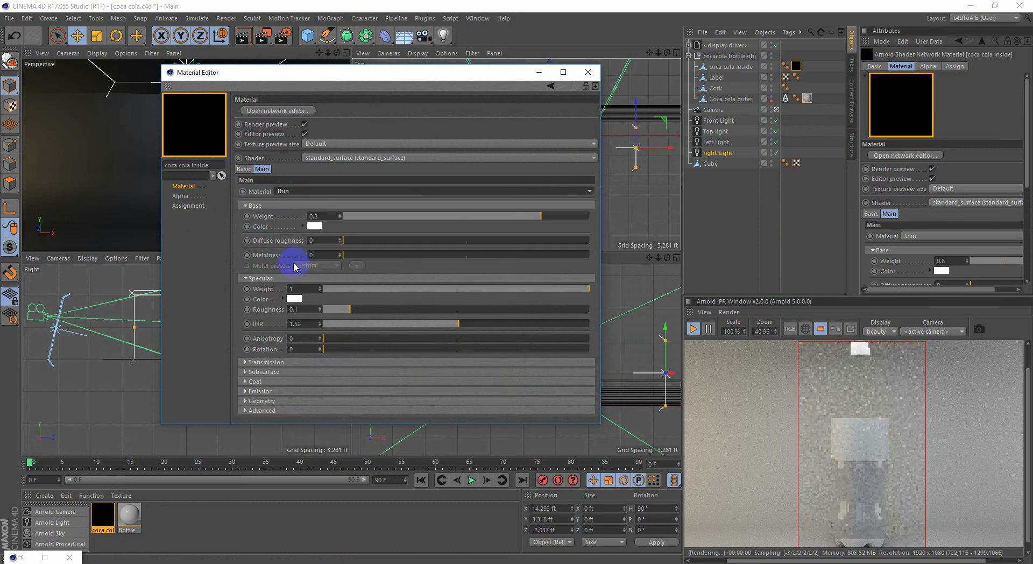
Step: Try a dark red base color (H 12°, S 100%, V 20%) on the coca cola inside material and settle on black
{"action": "left_click", "coordinate": [314, 226]}
{"action": "left_click", "coordinate": [203, 256]}
{"action": "left_click_drag", "start_coordinate": [203, 259], "coordinate": [269, 245]}
{"action": "left_click", "coordinate": [174, 235]}
{"action": "left_click_drag", "start_coordinate": [171, 256], "coordinate": [187, 257]}
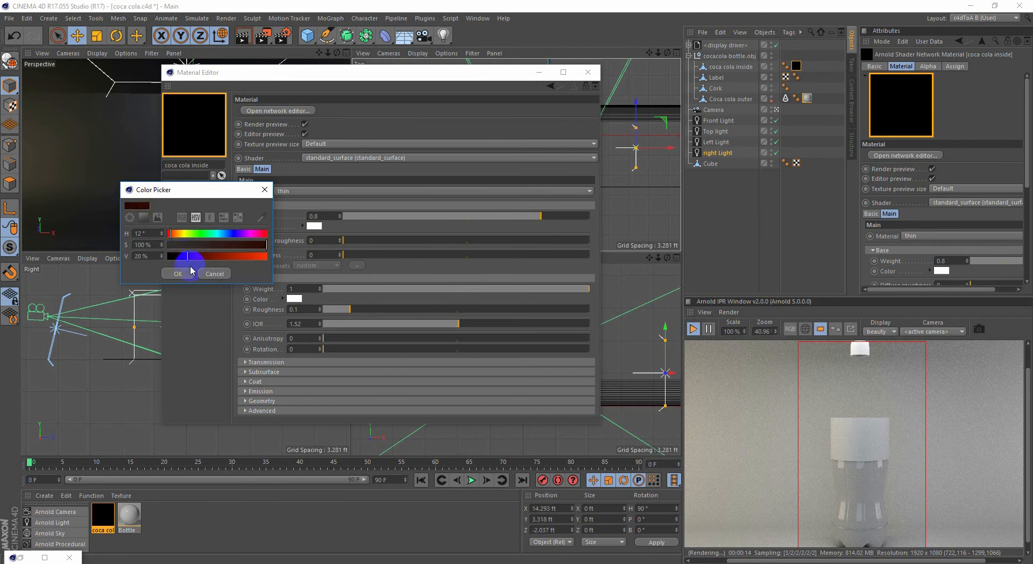
{"action": "left_click", "coordinate": [182, 272]}
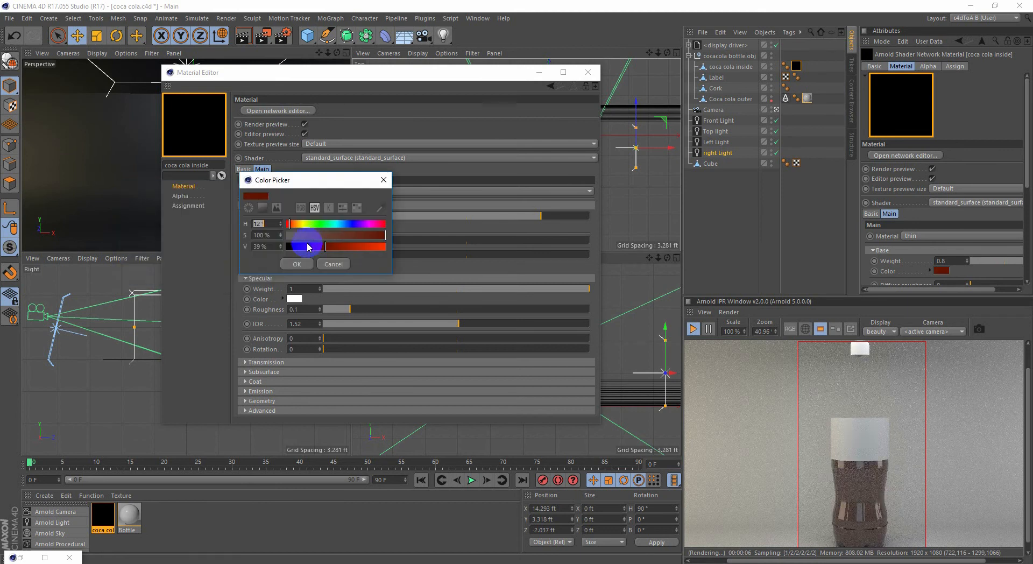
{"action": "left_click_drag", "start_coordinate": [307, 247], "coordinate": [288, 248]}
{"action": "left_click", "coordinate": [298, 265]}
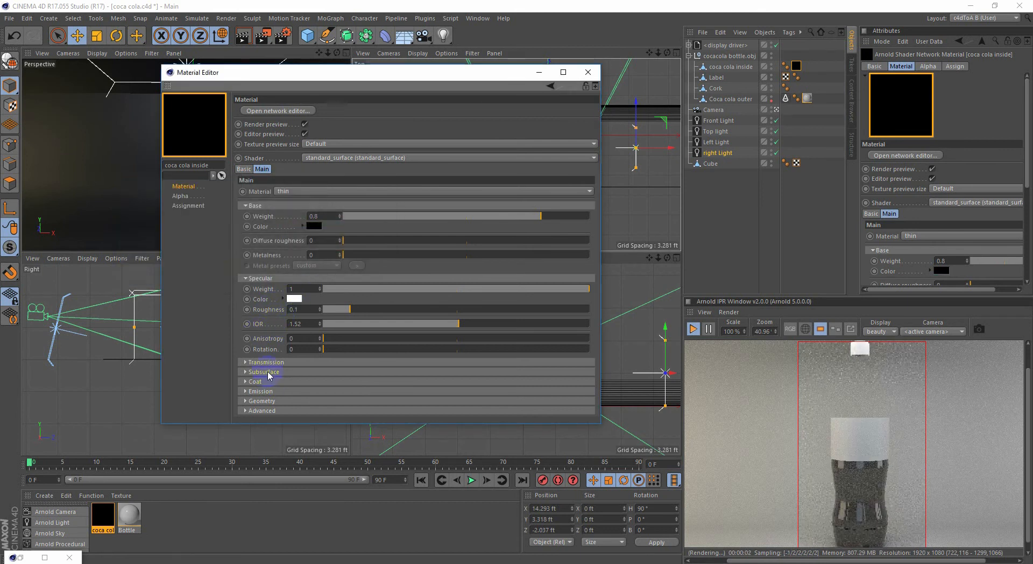
Step: Set the subsurface color of the coca cola inside material to bright red
{"action": "scroll", "coordinate": [240, 378], "scroll_direction": "down", "scroll_amount": 3}
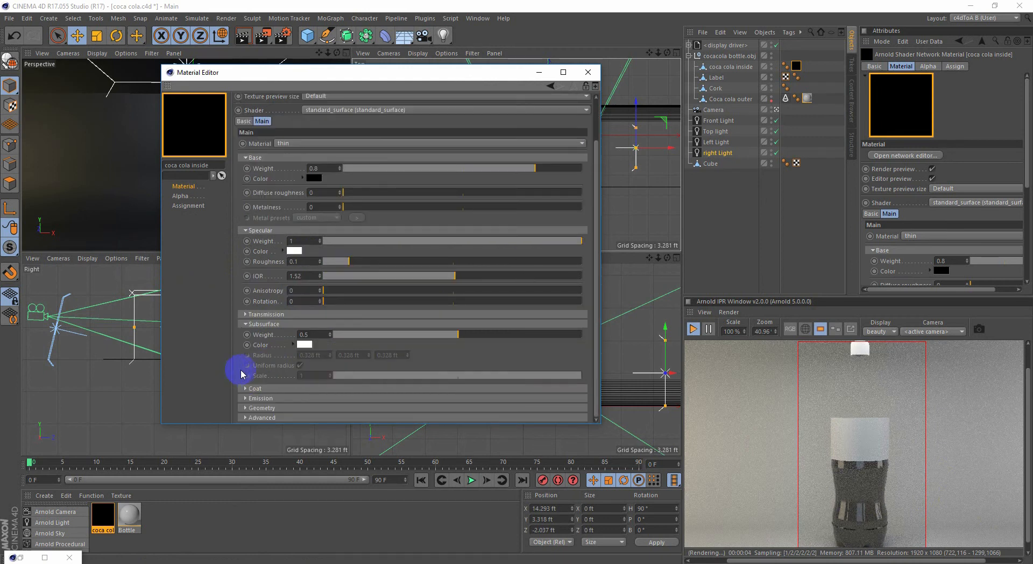
{"action": "left_click", "coordinate": [300, 345]}
{"action": "left_click_drag", "start_coordinate": [305, 345], "coordinate": [372, 345]}
{"action": "left_click", "coordinate": [286, 384]}
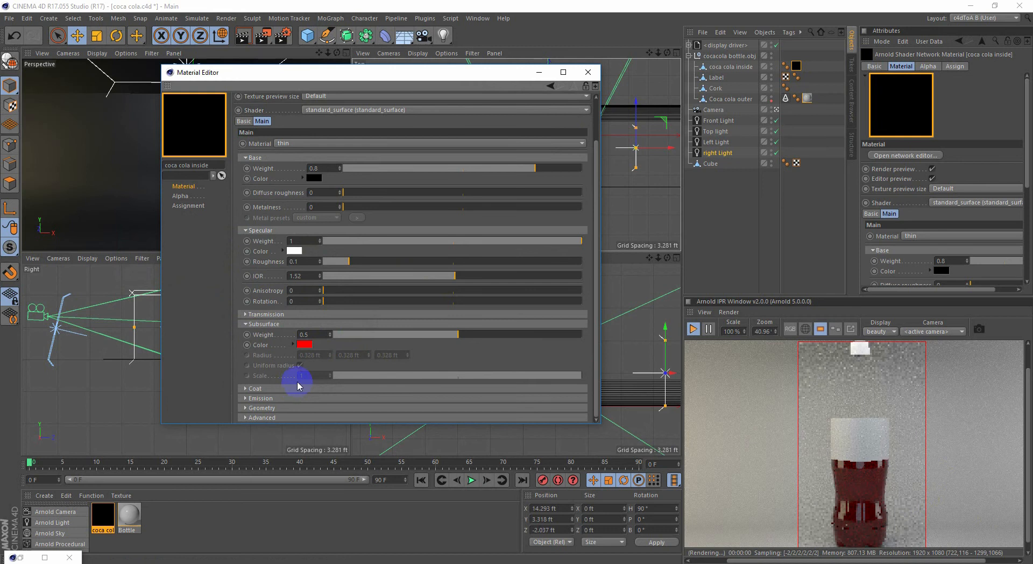
{"action": "left_click_drag", "start_coordinate": [861, 510], "coordinate": [842, 500]}
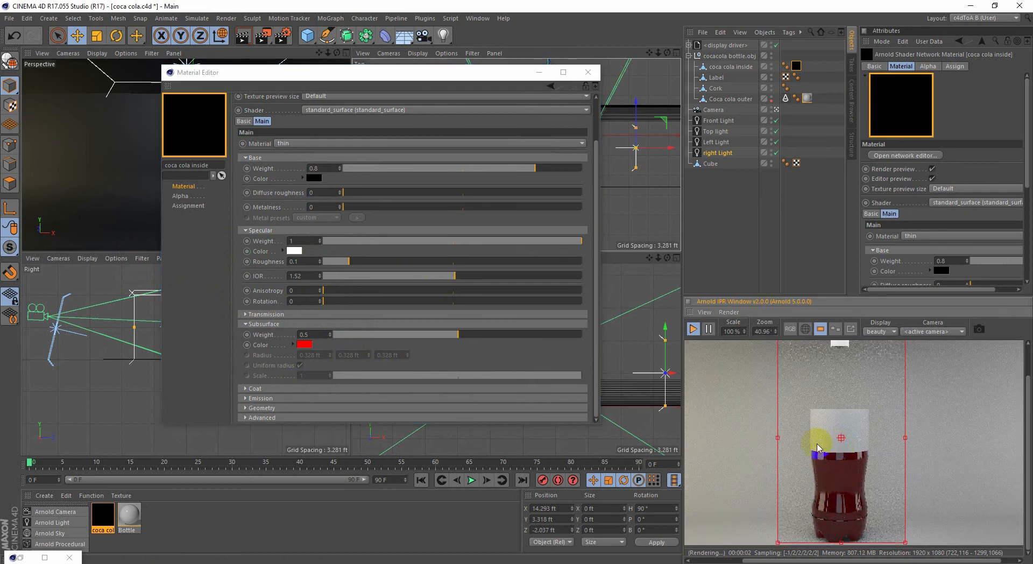
Step: Darken the coca cola inside material's subsurface color to deep red and raise the subsurface weight to 0.93
{"action": "left_click", "coordinate": [303, 345]}
{"action": "left_click_drag", "start_coordinate": [334, 365], "coordinate": [308, 365]}
{"action": "left_click", "coordinate": [278, 382]}
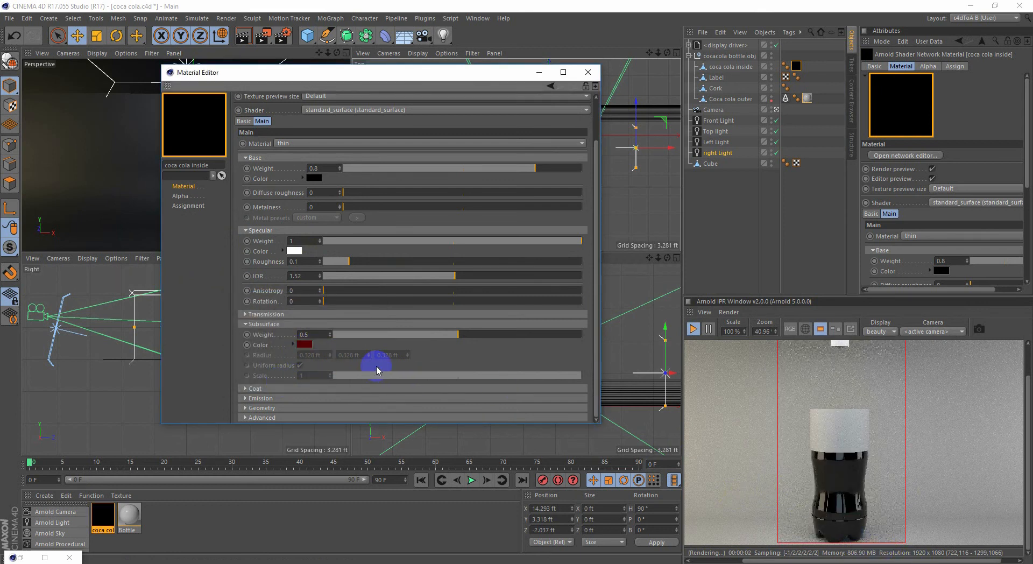
{"action": "left_click", "coordinate": [305, 344]}
{"action": "left_click_drag", "start_coordinate": [339, 368], "coordinate": [329, 368]}
{"action": "left_click", "coordinate": [296, 385]}
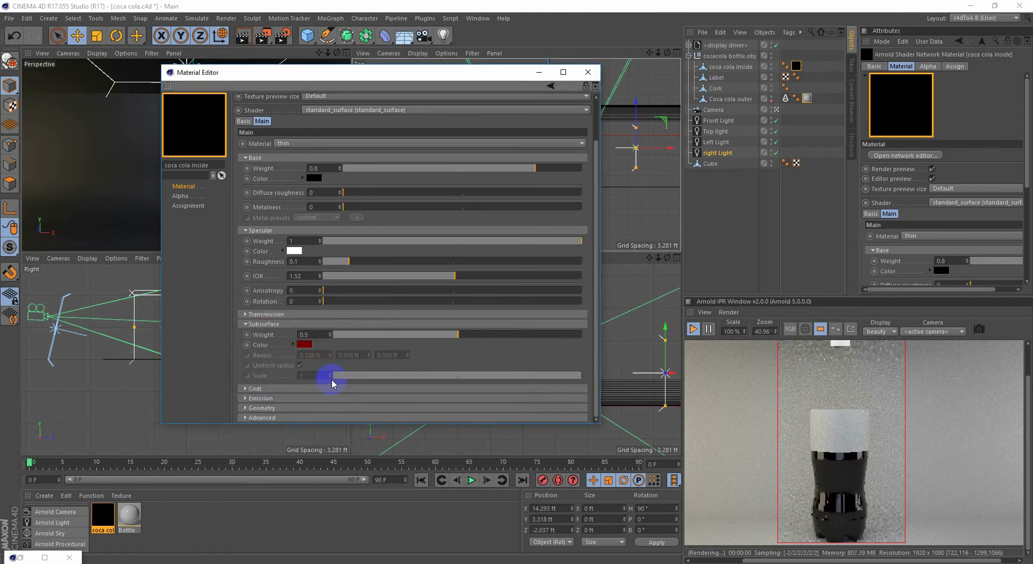
{"action": "left_click_drag", "start_coordinate": [458, 341], "coordinate": [571, 340]}
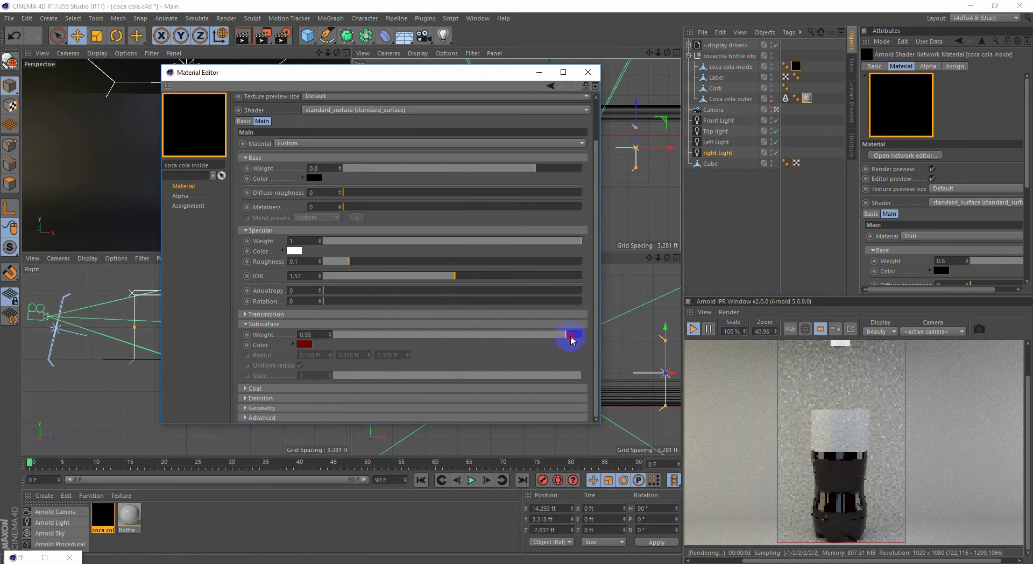
{"action": "left_click_drag", "start_coordinate": [855, 502], "coordinate": [846, 474]}
Step: Select the front floor edge of the backdrop Cube and move it closer to the bottle, to Z -5.905 ft
{"action": "left_click", "coordinate": [450, 212]}
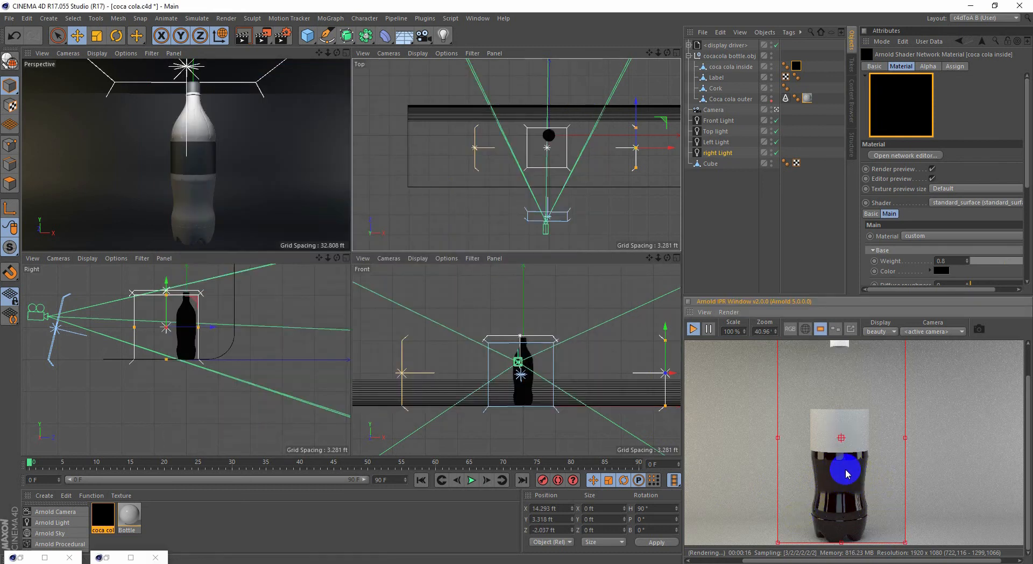
{"action": "left_click", "coordinate": [453, 185]}
{"action": "left_click", "coordinate": [10, 164]}
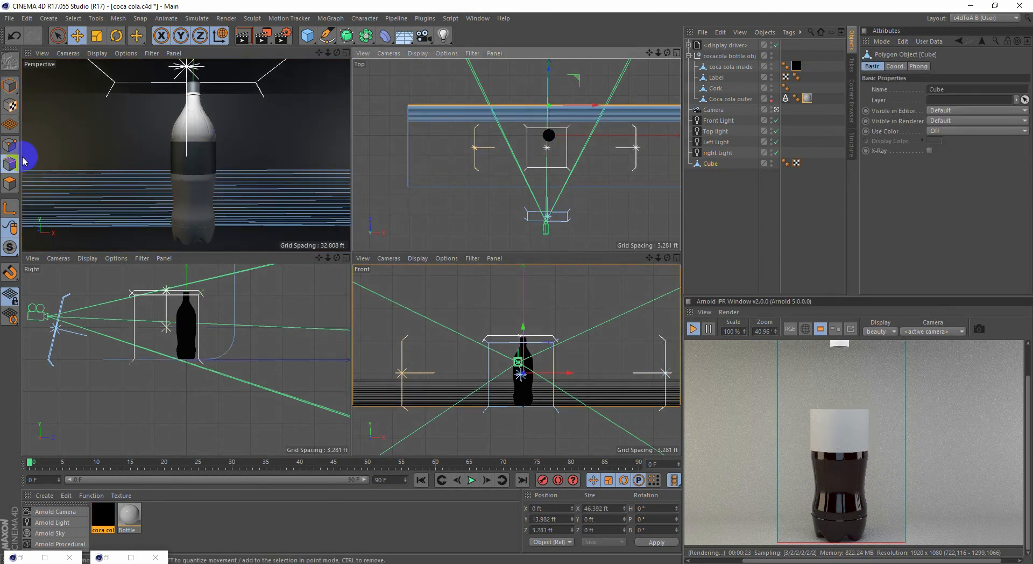
{"action": "left_click", "coordinate": [492, 186]}
{"action": "left_click_drag", "start_coordinate": [545, 164], "coordinate": [549, 135]}
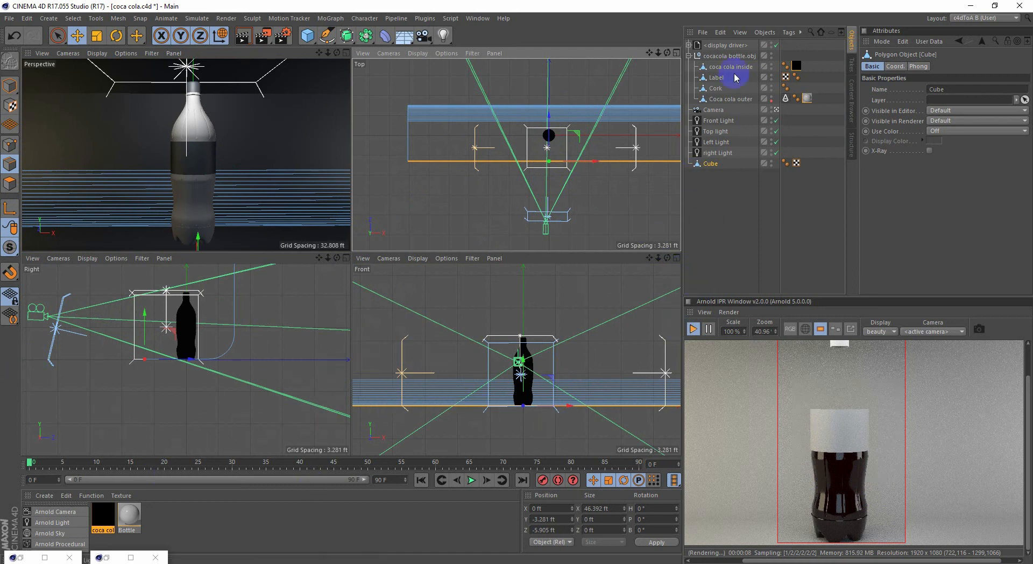
Step: Make the Coca cola outer object visible in the render again
{"action": "left_click", "coordinate": [770, 101]}
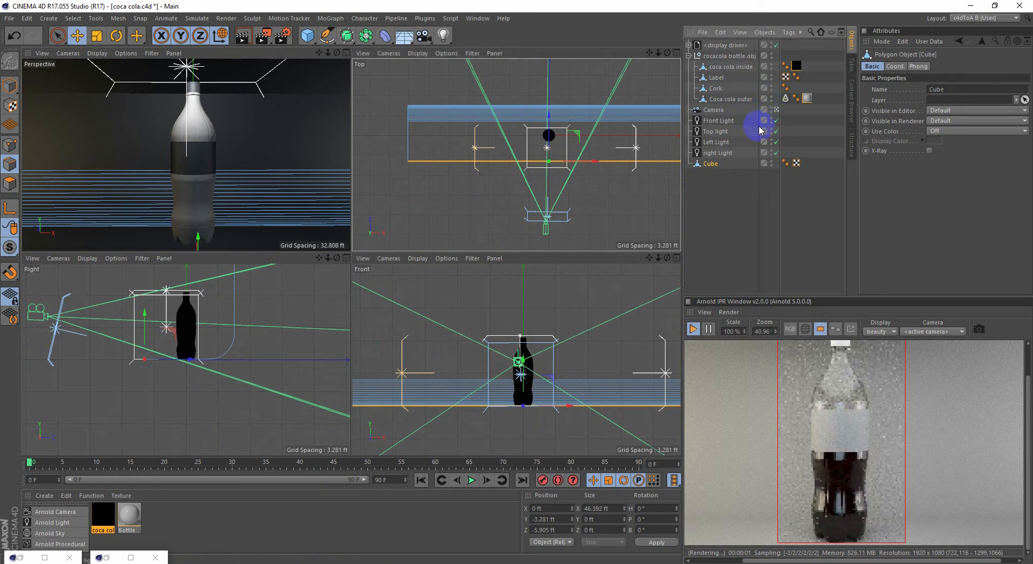
{"action": "middle_click_drag", "start_coordinate": [835, 436], "coordinate": [829, 411]}
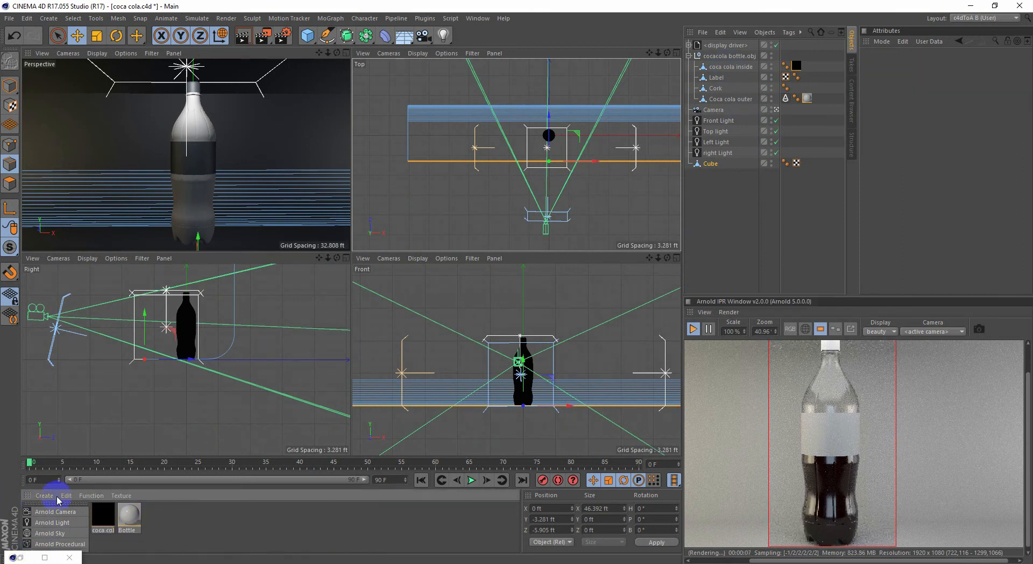
Step: Create an Arnold standard_surface material named Label and apply it to the Label object
{"action": "left_click", "coordinate": [57, 499]}
{"action": "left_click", "coordinate": [81, 419]}
{"action": "mouse_move", "coordinate": [180, 429]}
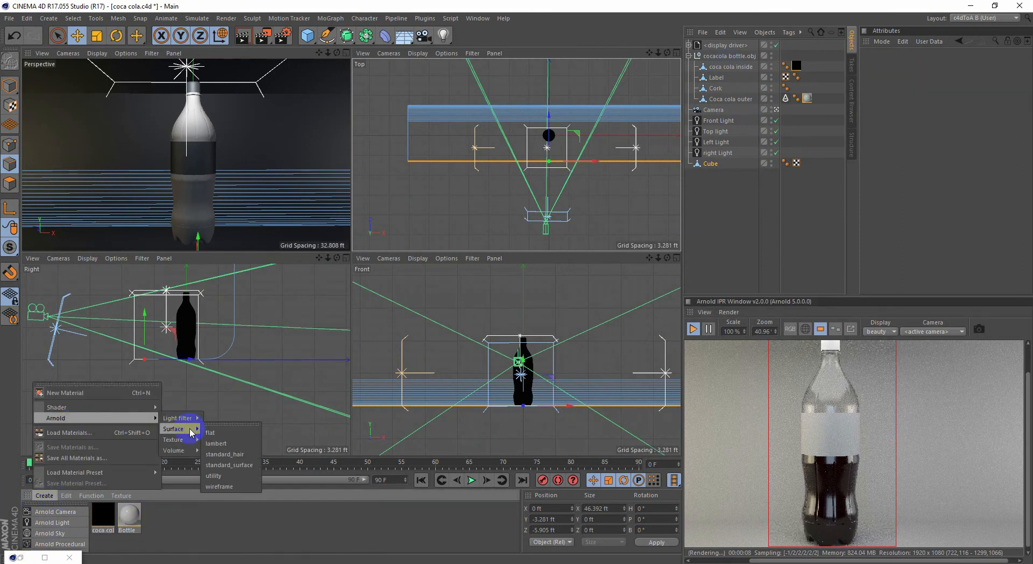
{"action": "left_click", "coordinate": [229, 462]}
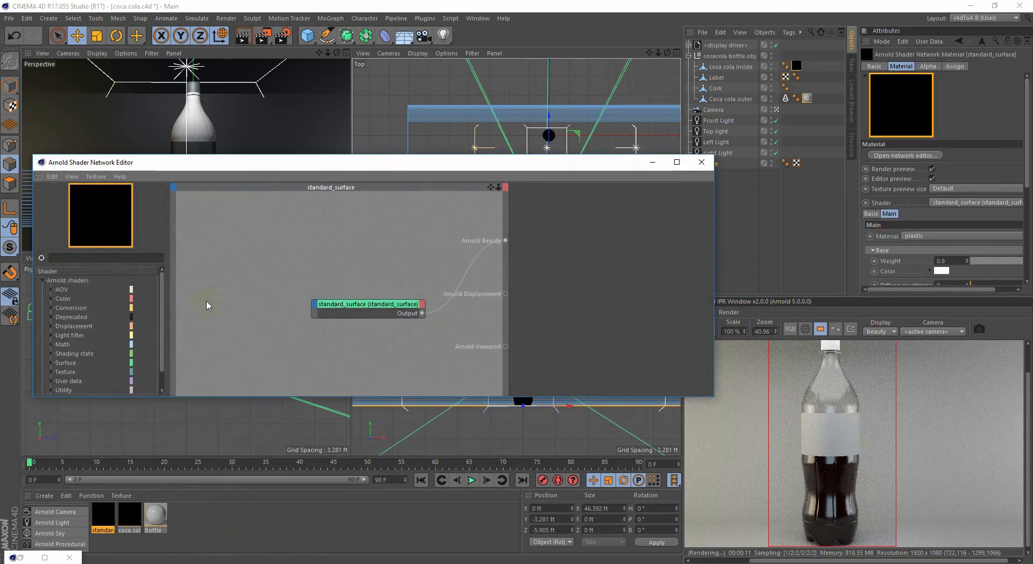
{"action": "left_click", "coordinate": [102, 527]}
{"action": "double_click", "coordinate": [103, 529]}
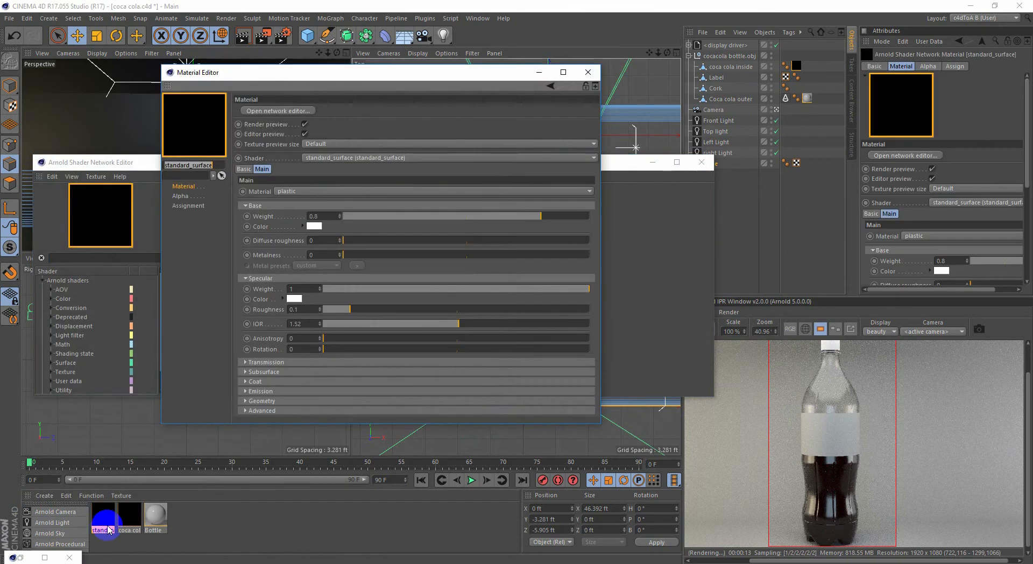
{"action": "type", "text": "Label"}
{"action": "key", "text": "Return"}
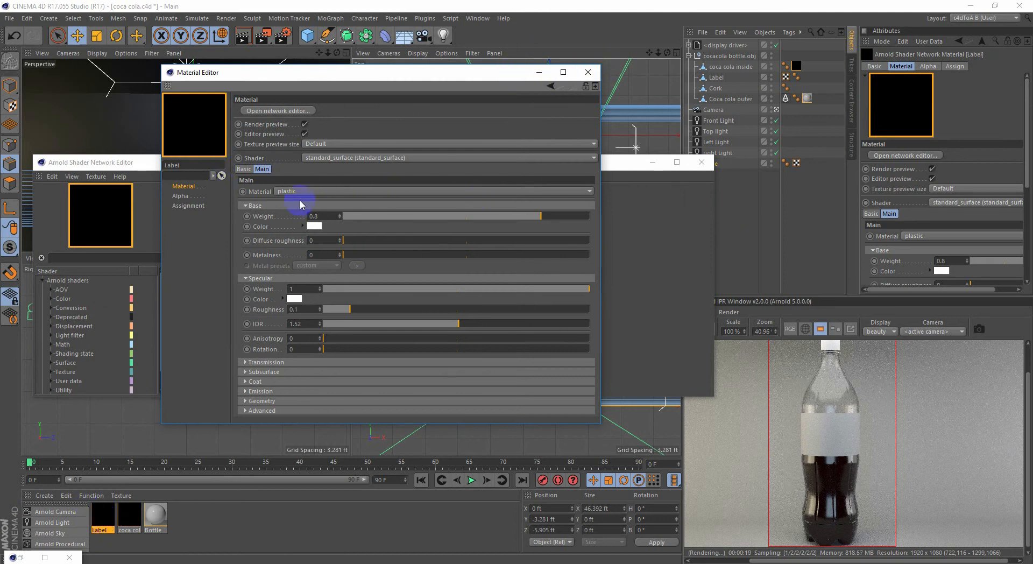
{"action": "left_click_drag", "start_coordinate": [103, 515], "coordinate": [725, 80]}
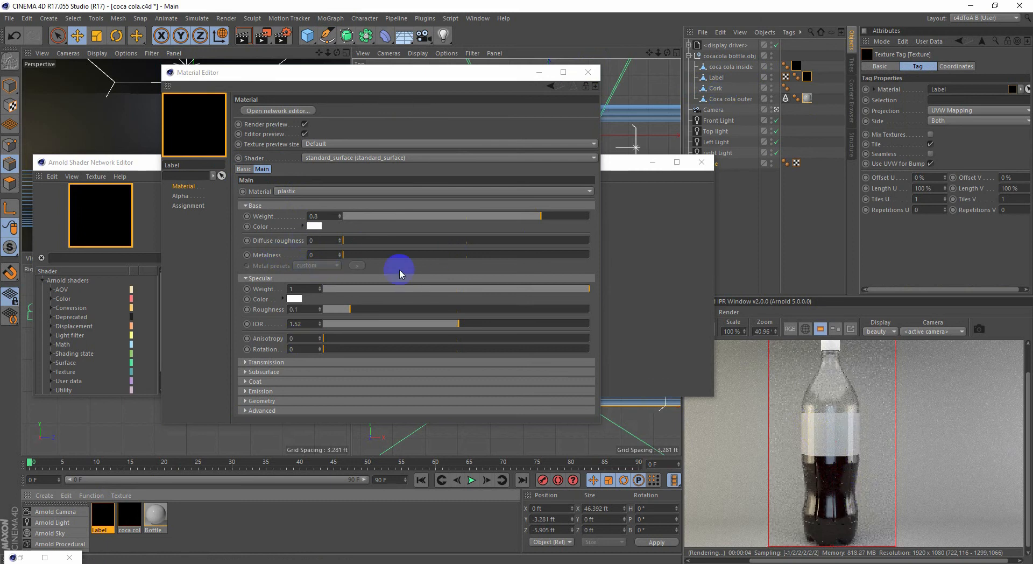
Step: Set the Label material's diffuse roughness to 0.04 and its specular roughness to 0.1
{"action": "left_click_drag", "start_coordinate": [344, 242], "coordinate": [352, 243]}
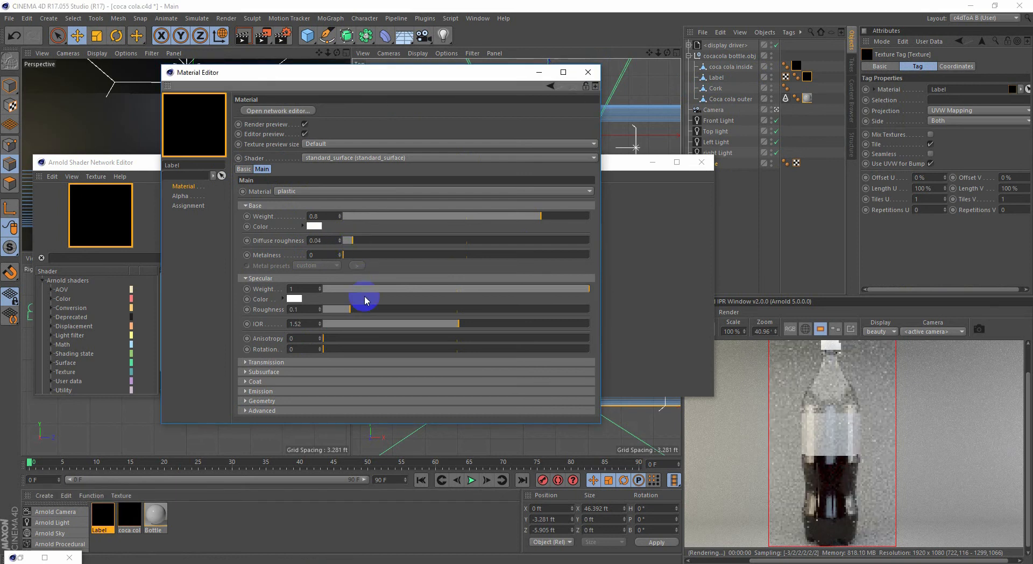
{"action": "mouse_move", "coordinate": [350, 311]}
{"action": "left_mouse_down"}
{"action": "mouse_move", "coordinate": [396, 310]}
{"action": "mouse_move", "coordinate": [351, 311]}
{"action": "left_mouse_up"}
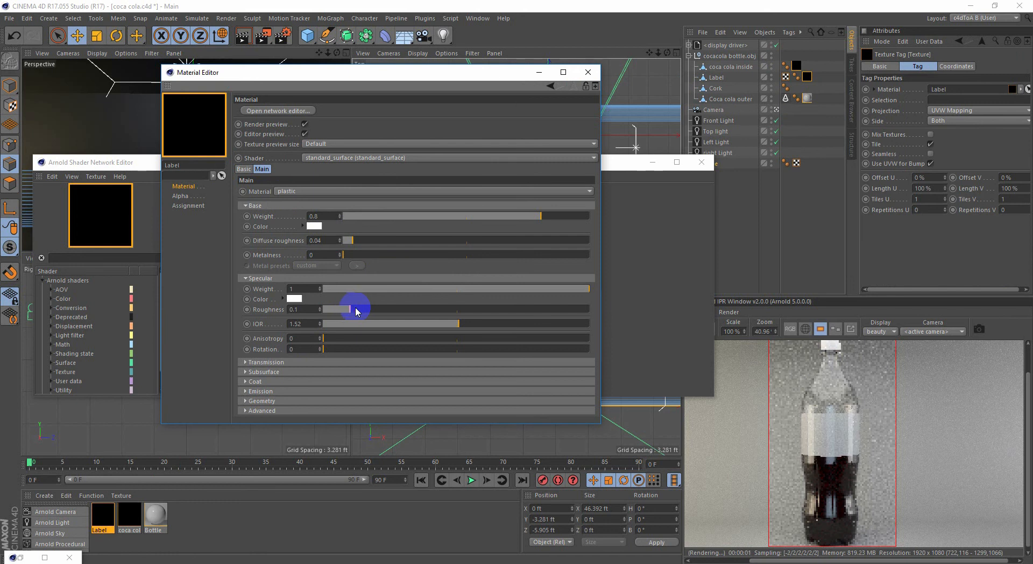
{"action": "left_click", "coordinate": [850, 500]}
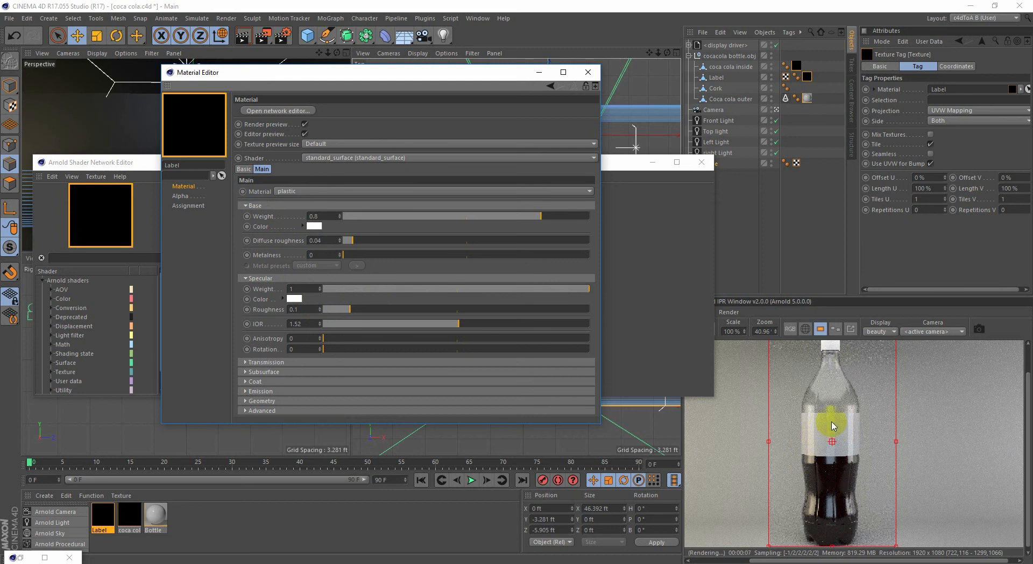
Step: Add an Arnold image shader to the Label material's shader network
{"action": "left_click", "coordinate": [278, 110]}
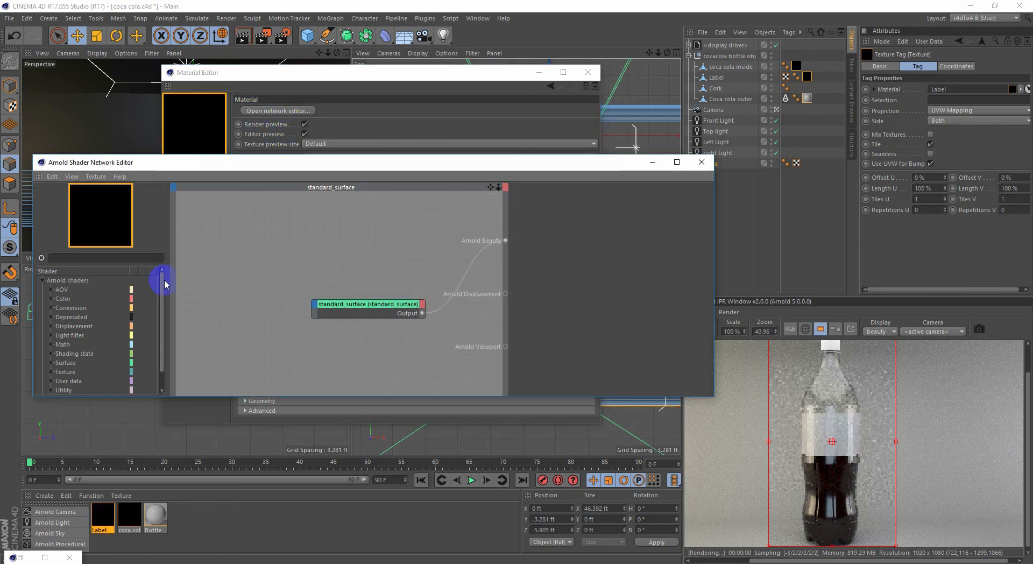
{"action": "left_click", "coordinate": [81, 258]}
{"action": "type", "text": "image"}
{"action": "left_click_drag", "start_coordinate": [69, 303], "coordinate": [299, 259]}
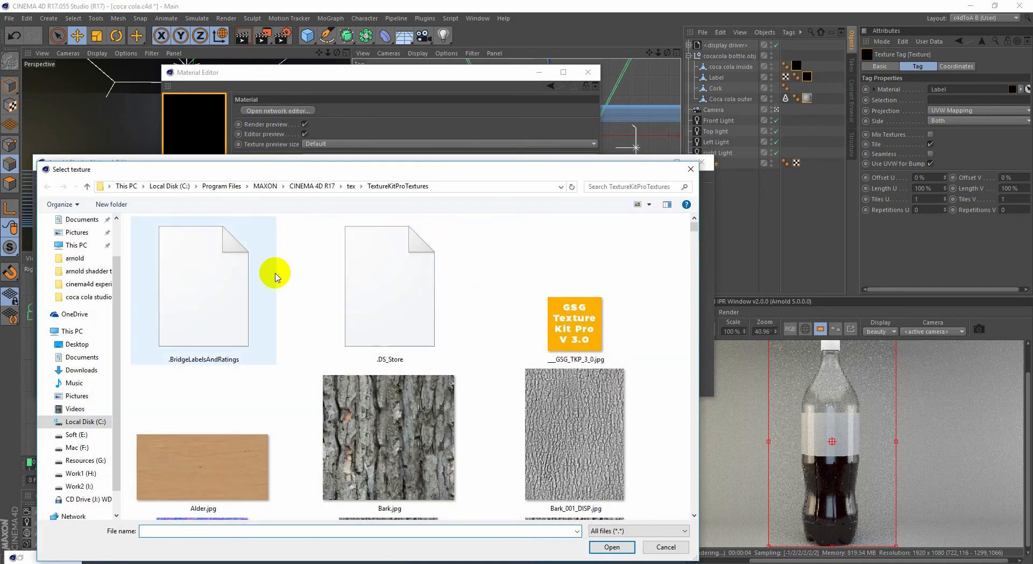
Step: Load the Coca-Cola label PNG from the coca cola studio folder into the image shader
{"action": "left_click", "coordinate": [106, 563]}
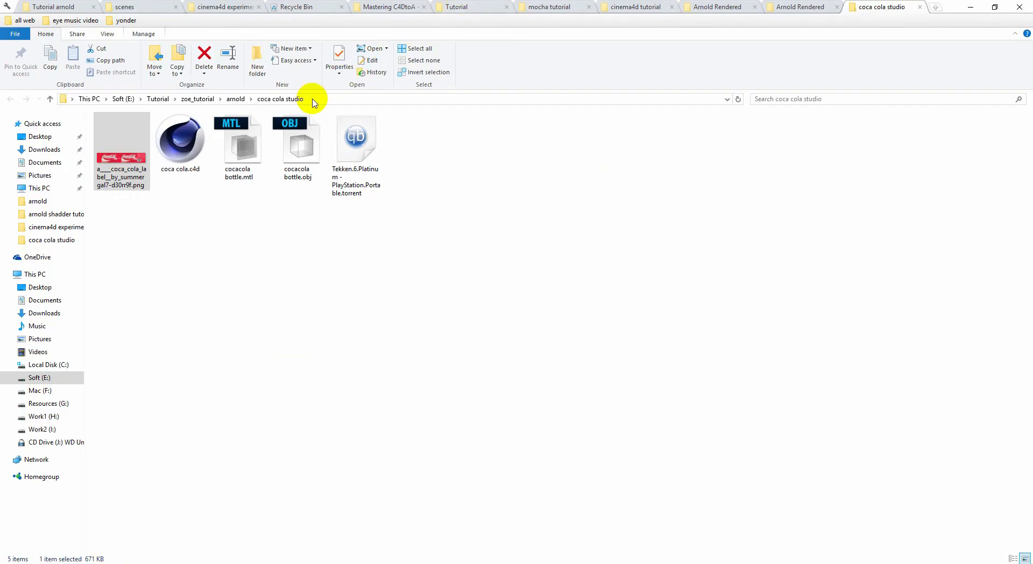
{"action": "left_click", "coordinate": [314, 102]}
{"action": "key", "text": "ctrl+c"}
{"action": "left_click", "coordinate": [970, 7]}
{"action": "left_click", "coordinate": [445, 184]}
{"action": "key", "text": "ctrl+v"}
{"action": "key", "text": "Return"}
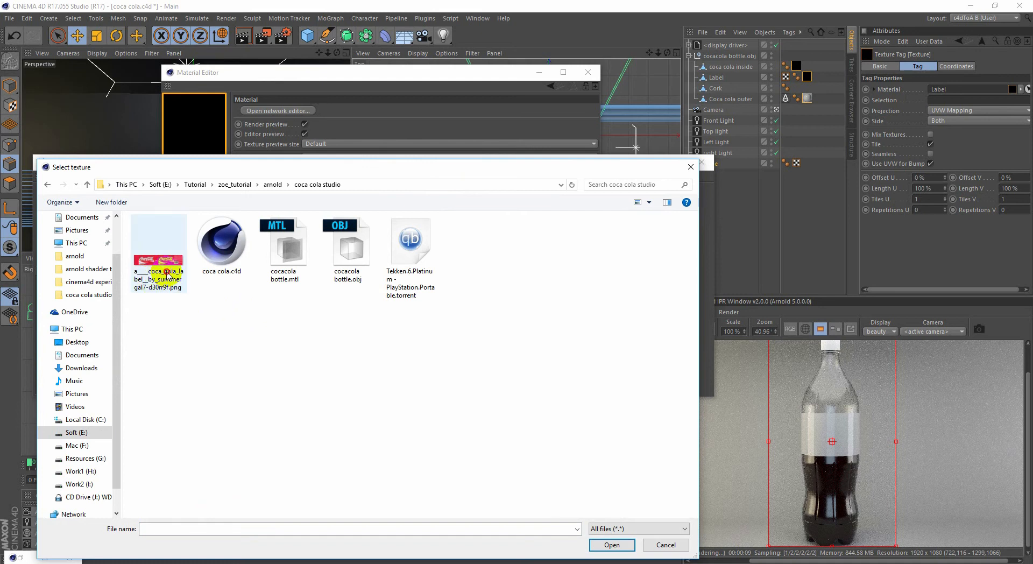
{"action": "double_click", "coordinate": [167, 273]}
{"action": "left_click", "coordinate": [578, 325]}
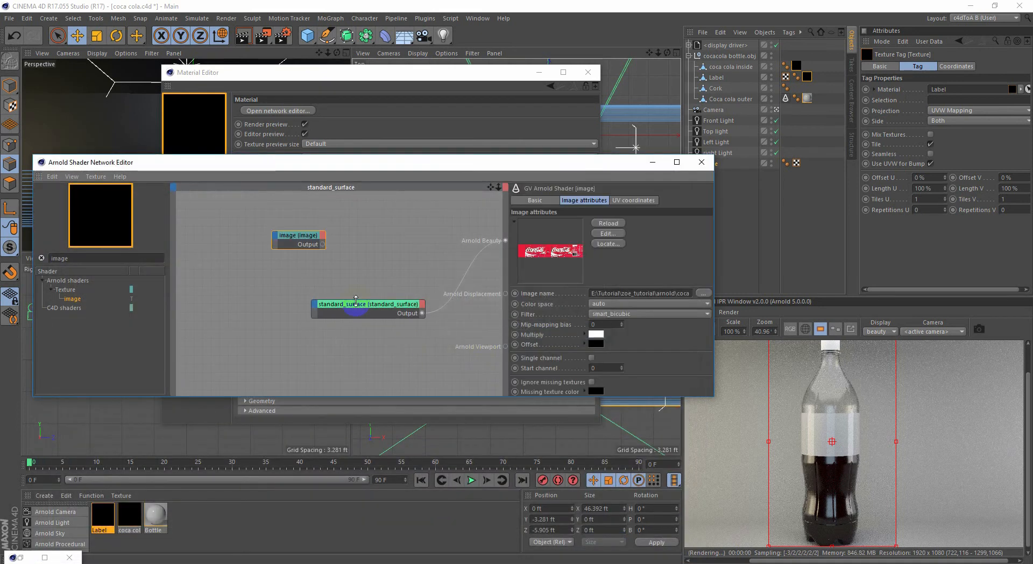
Step: Connect the image shader's output to the Base Color of the Label's standard_surface shader
{"action": "left_click_drag", "start_coordinate": [296, 237], "coordinate": [318, 309]}
{"action": "mouse_move", "coordinate": [329, 312]}
{"action": "mouse_move", "coordinate": [366, 317]}
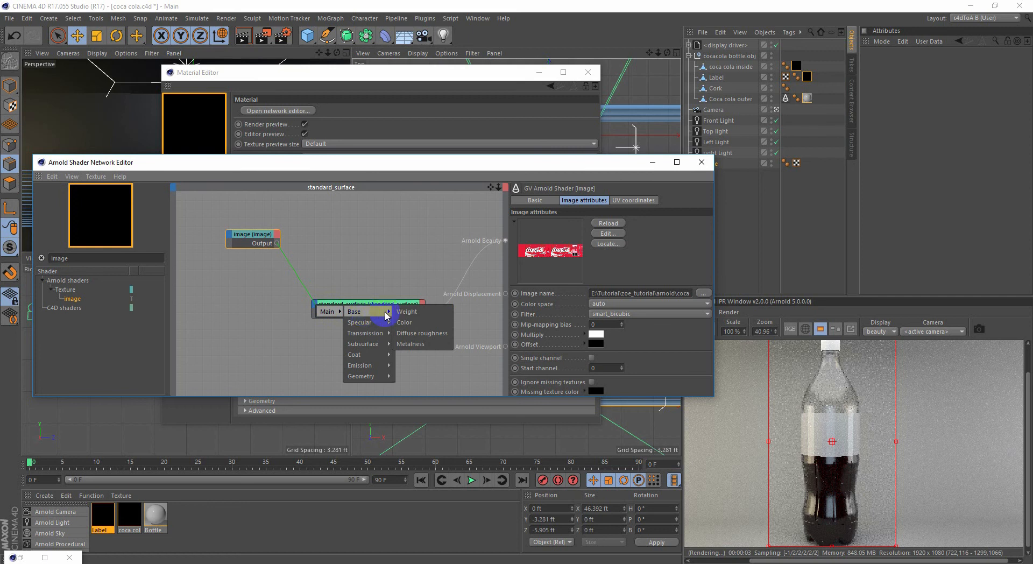
{"action": "left_click", "coordinate": [423, 324]}
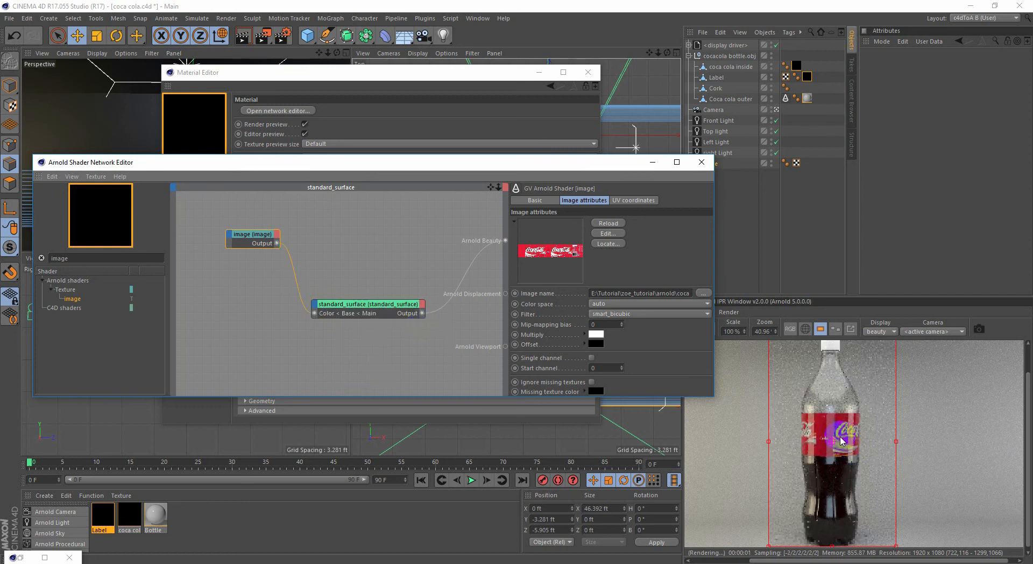
Step: Set the label image's Offset U to 0.19 to centre the logo on the bottle, and close the shader network
{"action": "double_click", "coordinate": [253, 234]}
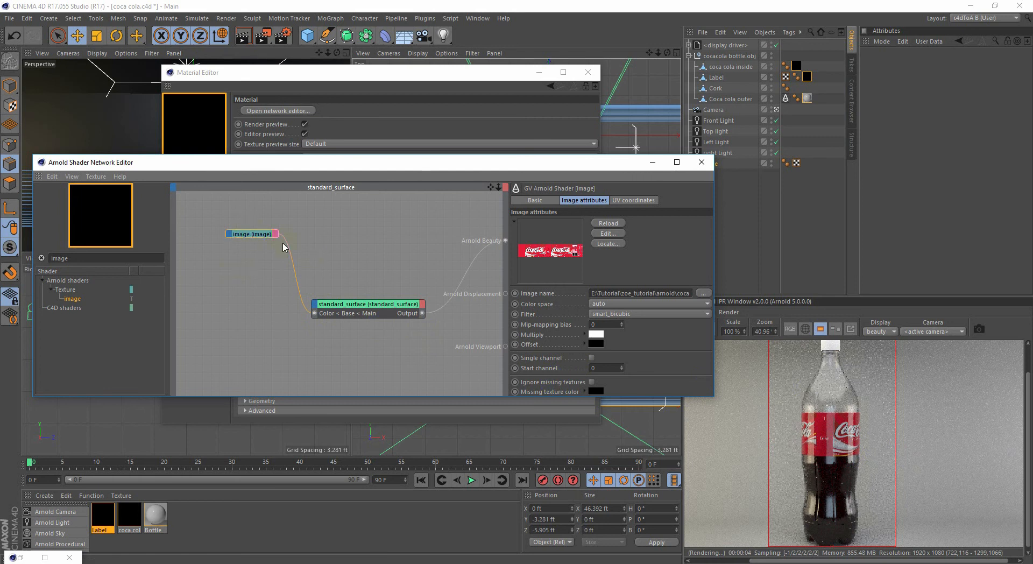
{"action": "double_click", "coordinate": [248, 236]}
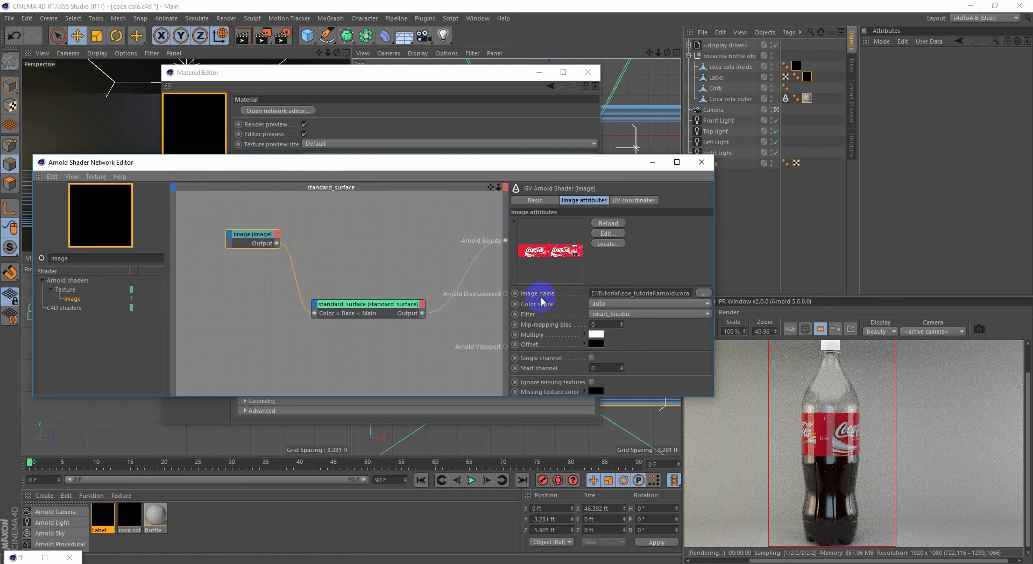
{"action": "left_click", "coordinate": [625, 200]}
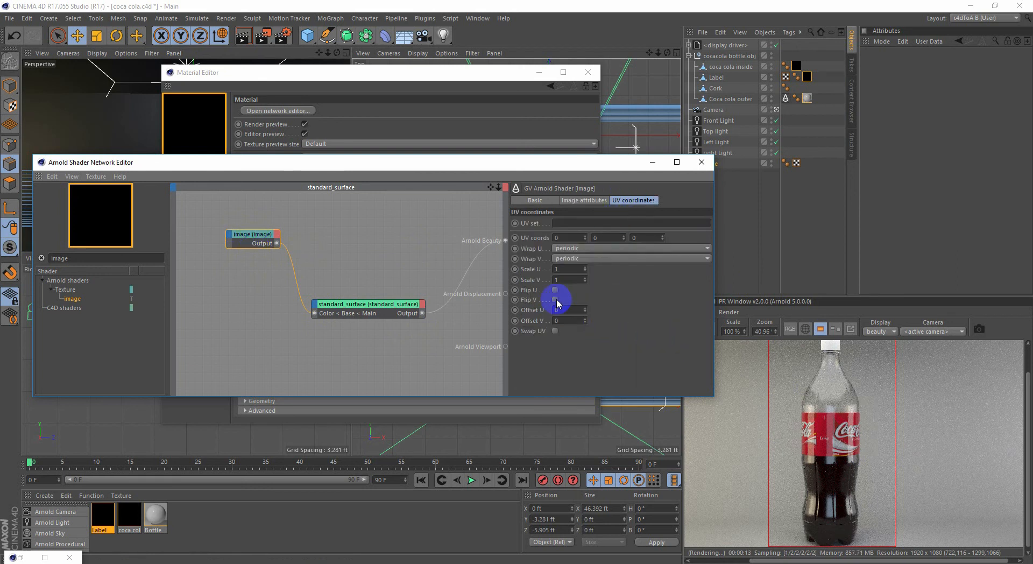
{"action": "left_click_drag", "start_coordinate": [584, 309], "coordinate": [586, 306]}
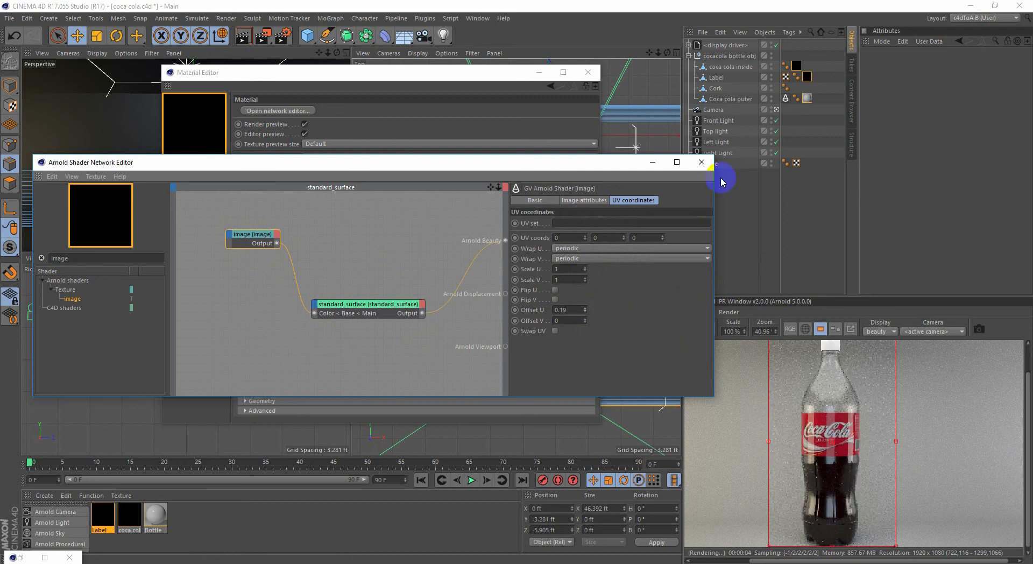
{"action": "left_click", "coordinate": [702, 162]}
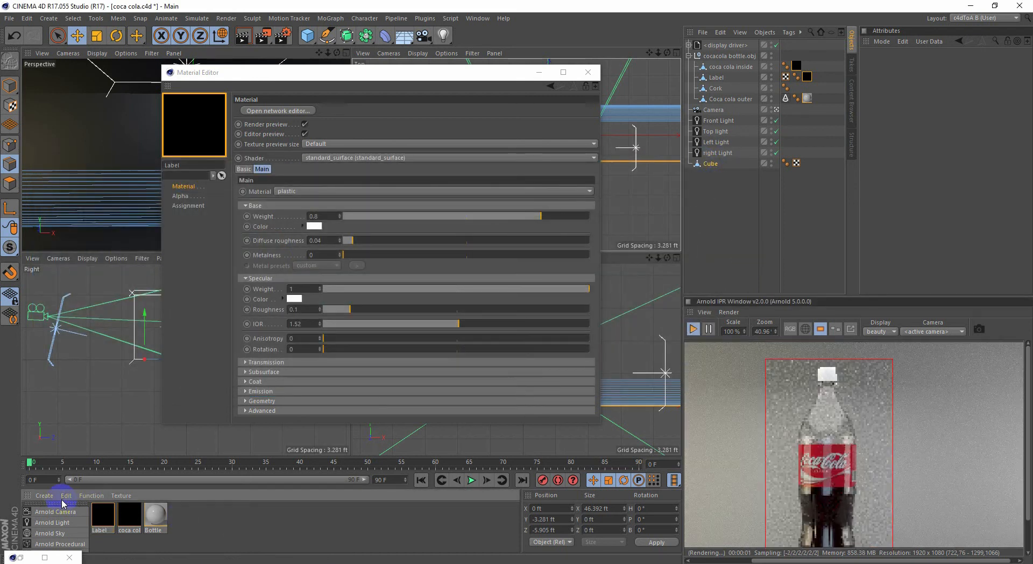
Step: Create an Arnold standard_surface material named Cork and close its shader network
{"action": "left_click", "coordinate": [44, 495]}
{"action": "mouse_move", "coordinate": [76, 418]}
{"action": "mouse_move", "coordinate": [177, 429]}
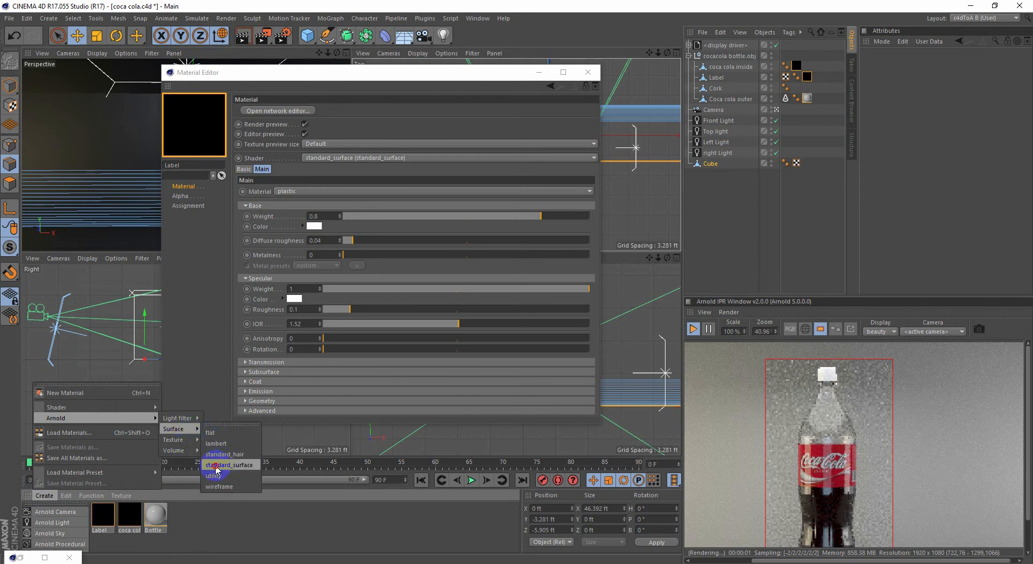
{"action": "left_click", "coordinate": [217, 465]}
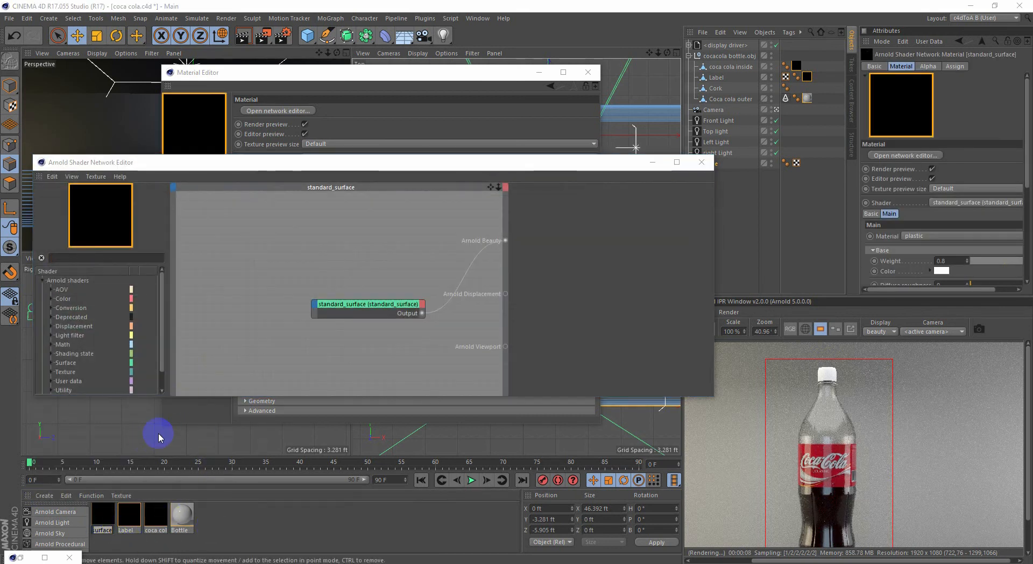
{"action": "type", "text": "Cork"}
{"action": "key", "text": "Return"}
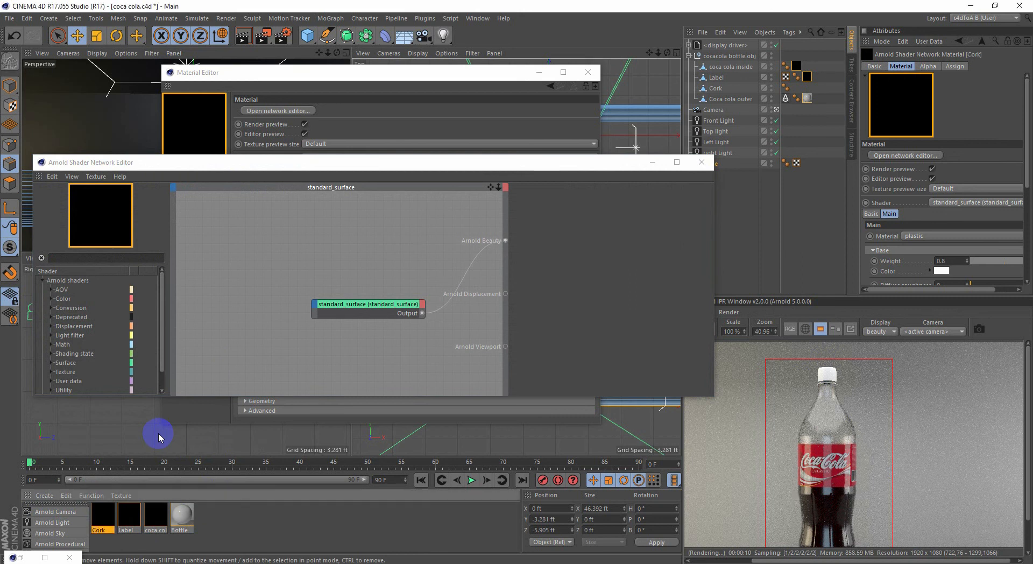
{"action": "left_click", "coordinate": [701, 162]}
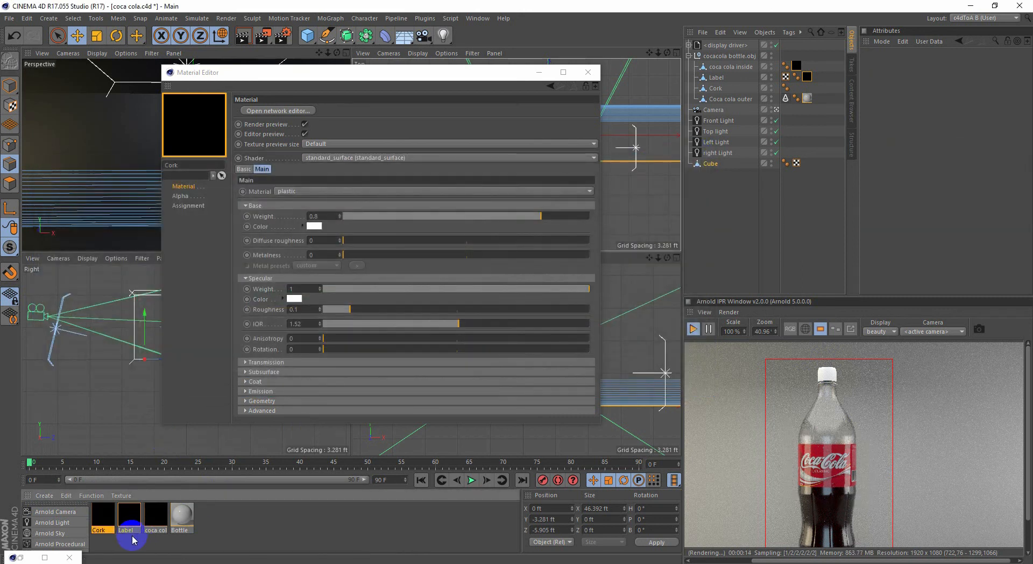
Step: Set the Cork material's base color to dark red (H 0°, S 100%, V 52%) and apply it to the Cork object
{"action": "left_click", "coordinate": [300, 190]}
{"action": "left_click", "coordinate": [296, 195]}
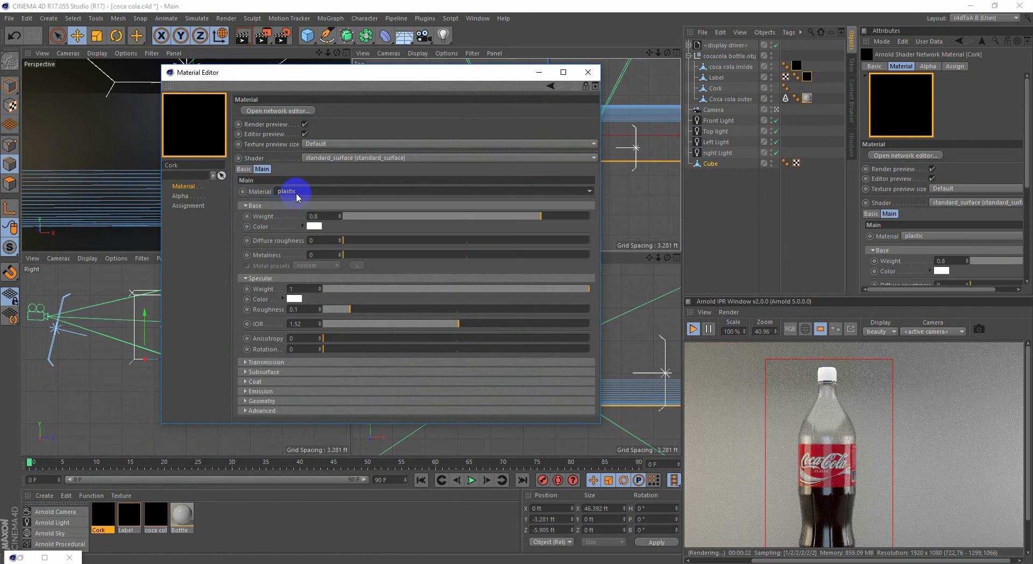
{"action": "left_click", "coordinate": [316, 227]}
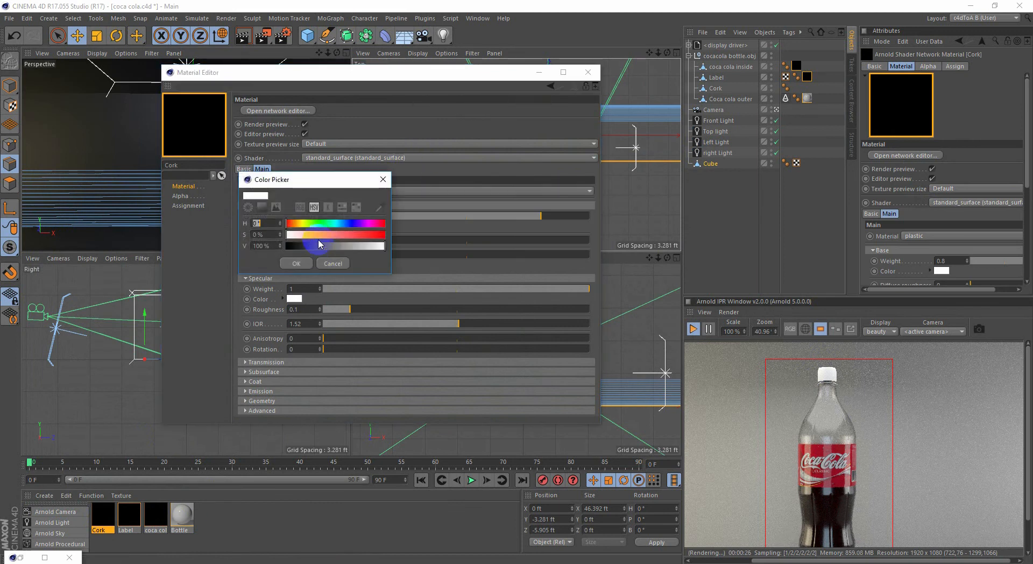
{"action": "left_click_drag", "start_coordinate": [339, 245], "coordinate": [337, 246]}
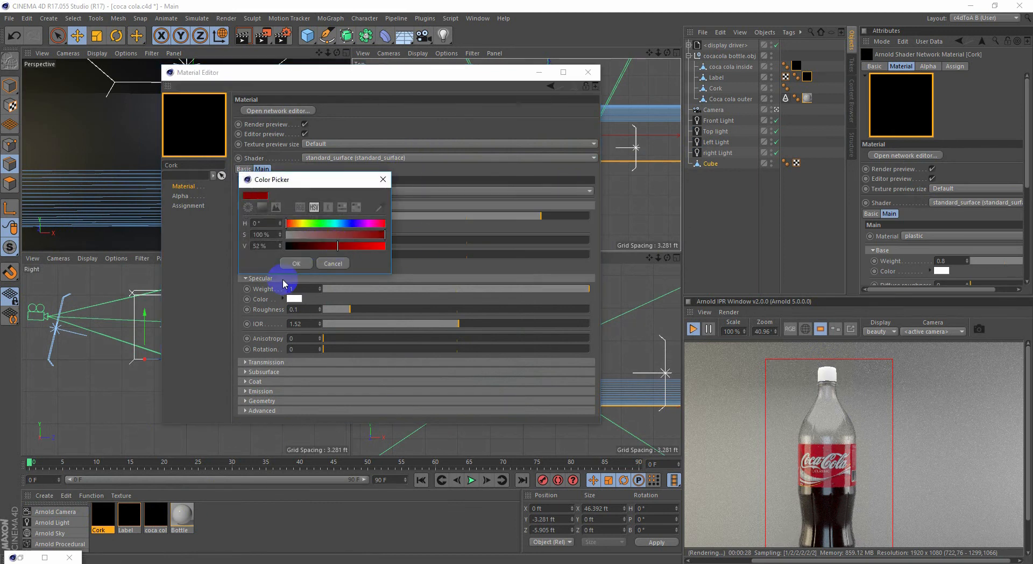
{"action": "left_click", "coordinate": [296, 263]}
{"action": "left_click_drag", "start_coordinate": [102, 517], "coordinate": [718, 88]}
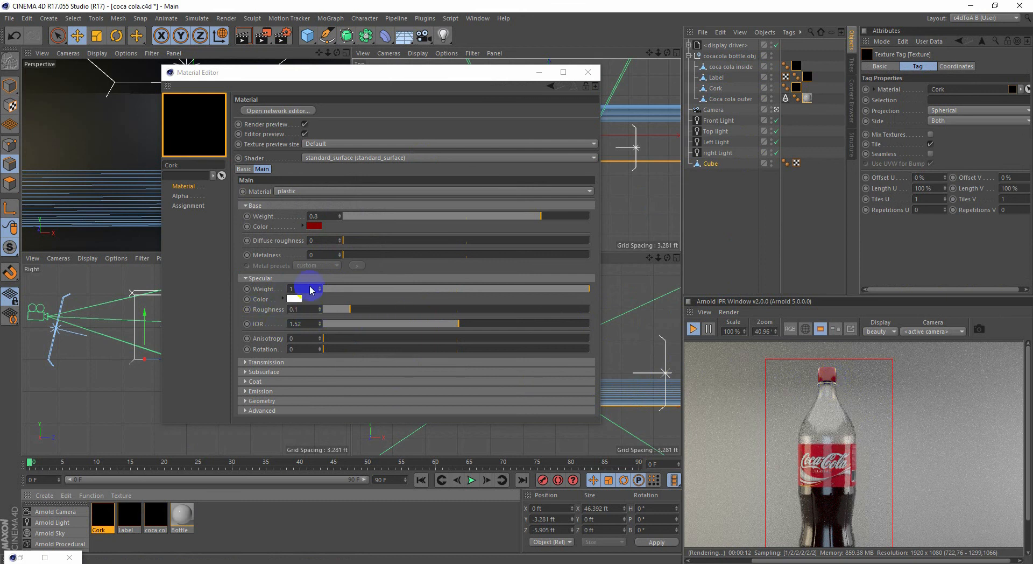
Step: Set the Cork material's specular roughness to 0.34
{"action": "left_click", "coordinate": [357, 310]}
{"action": "left_click_drag", "start_coordinate": [359, 315], "coordinate": [390, 316]}
{"action": "left_click_drag", "start_coordinate": [390, 315], "coordinate": [411, 314]}
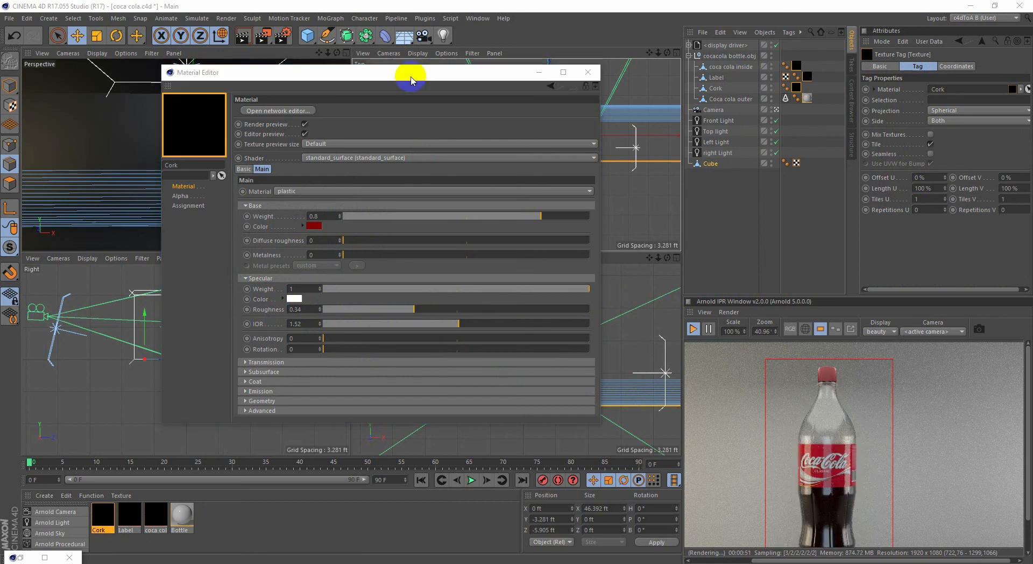
Step: Turn off the render region in the Arnold IPR to render the whole frame, and close the material editor
{"action": "left_click_drag", "start_coordinate": [412, 75], "coordinate": [382, 78]}
{"action": "middle_click_drag", "start_coordinate": [808, 525], "coordinate": [799, 442]}
{"action": "scroll", "coordinate": [830, 458], "scroll_direction": "down", "scroll_amount": 1}
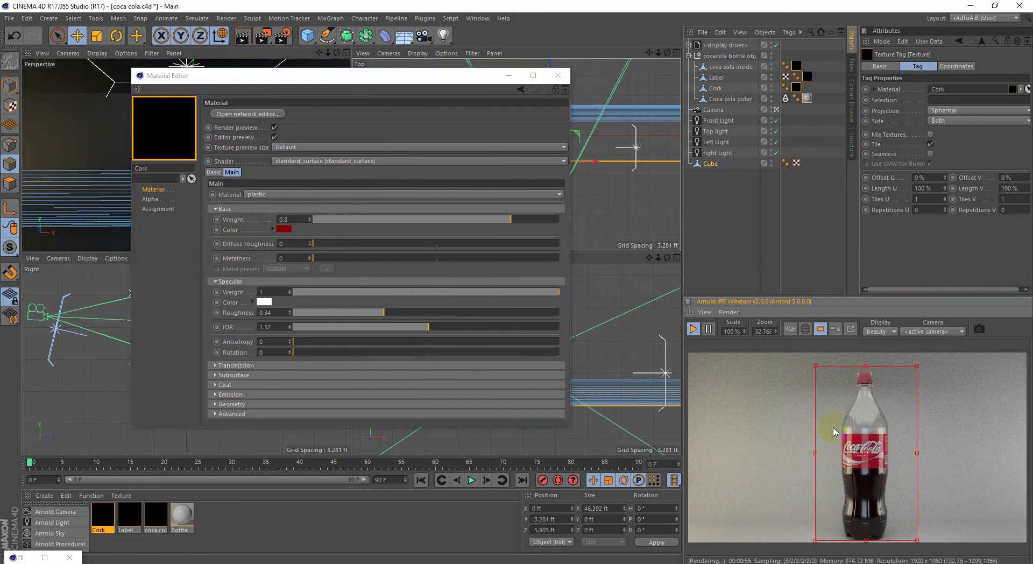
{"action": "left_click", "coordinate": [819, 329]}
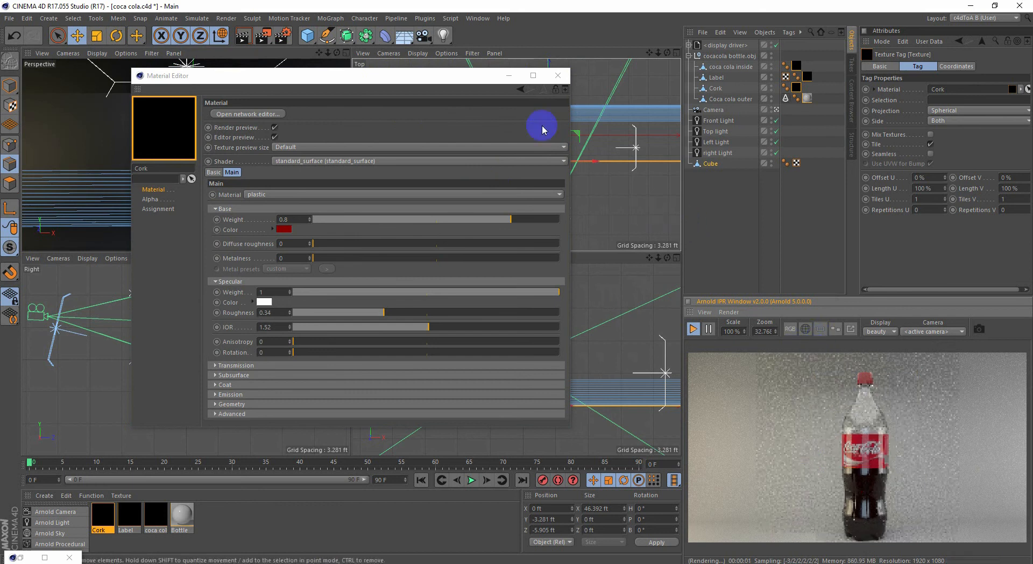
{"action": "left_click", "coordinate": [565, 73]}
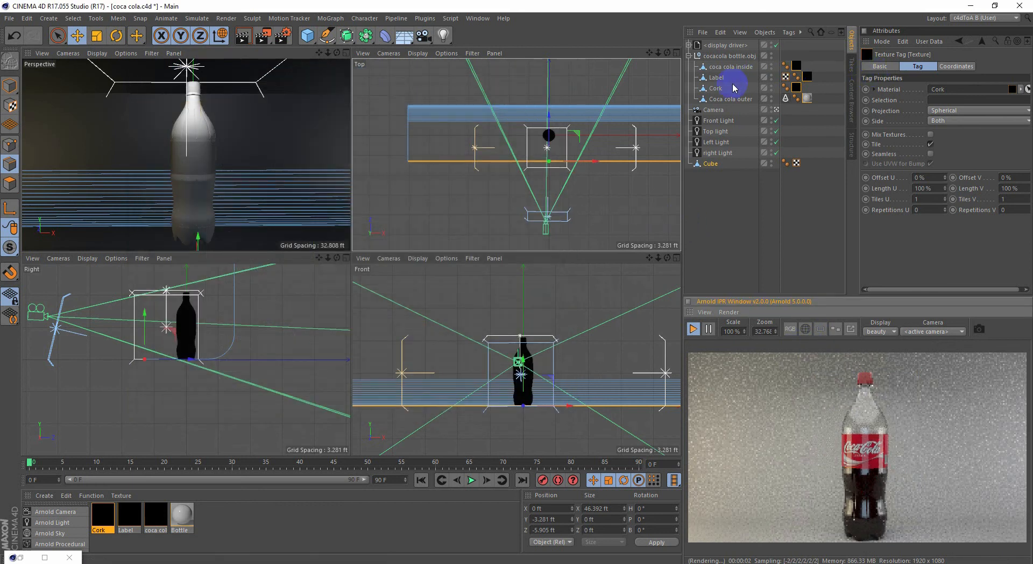
Step: Set the Left Light's exposure to 2 and adjust its intensity
{"action": "left_click", "coordinate": [720, 142]}
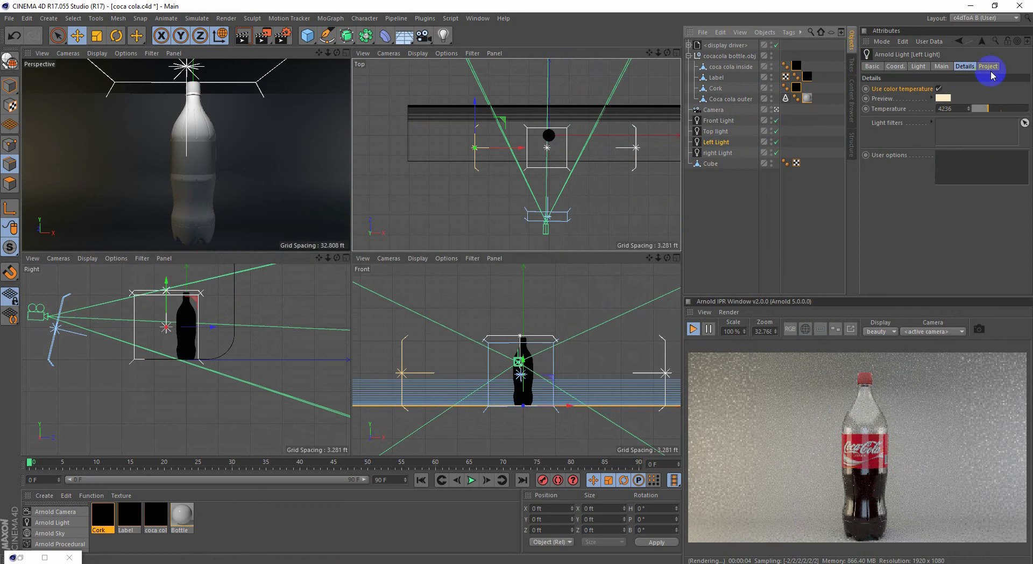
{"action": "left_click", "coordinate": [941, 67]}
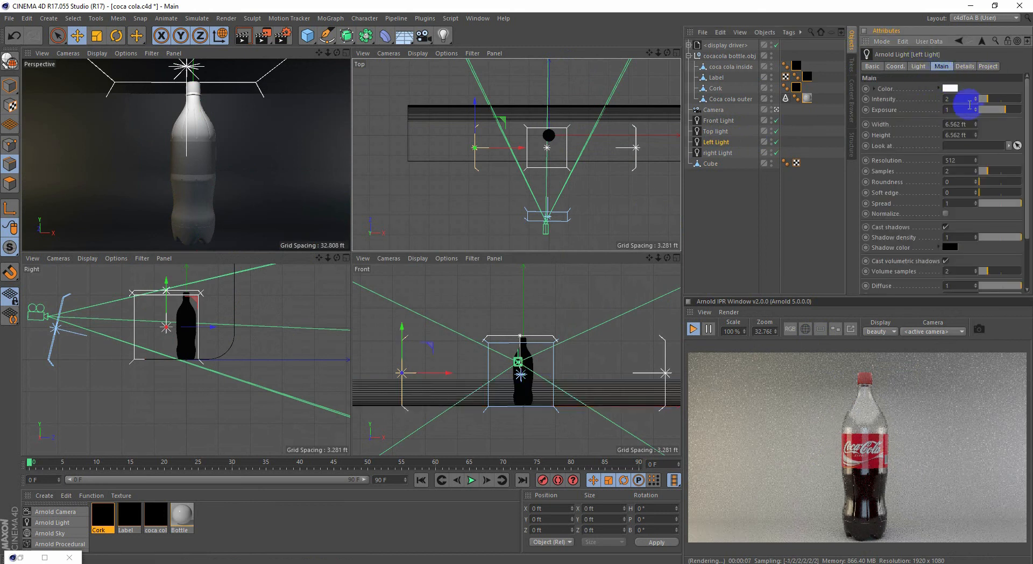
{"action": "left_click_drag", "start_coordinate": [962, 110], "coordinate": [833, 131]}
{"action": "type", "text": "2"}
{"action": "left_click", "coordinate": [963, 102]}
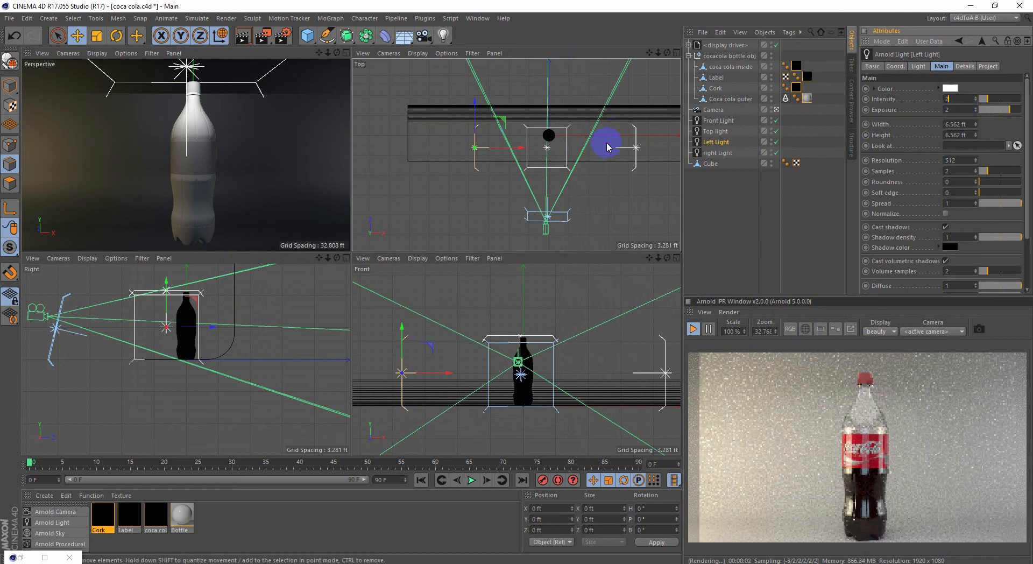
Step: Set the Front Light's intensity to 2
{"action": "left_click", "coordinate": [719, 121]}
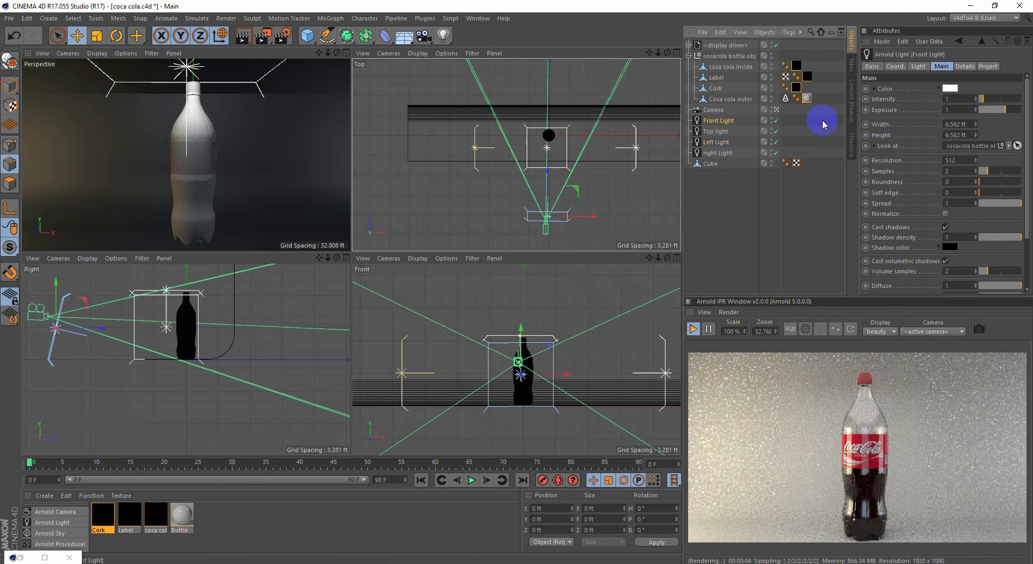
{"action": "left_click", "coordinate": [948, 99]}
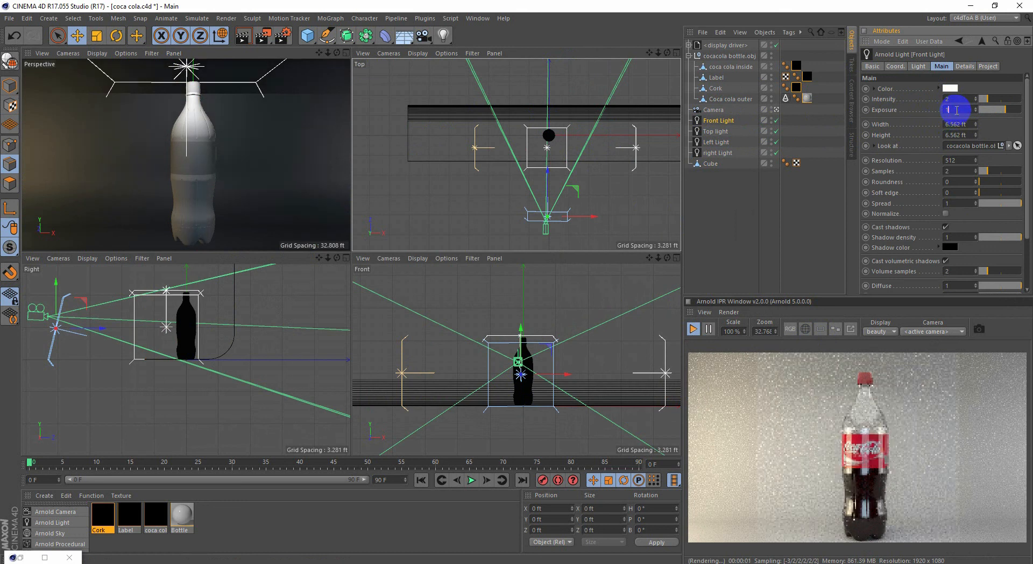
{"action": "left_click", "coordinate": [954, 111]}
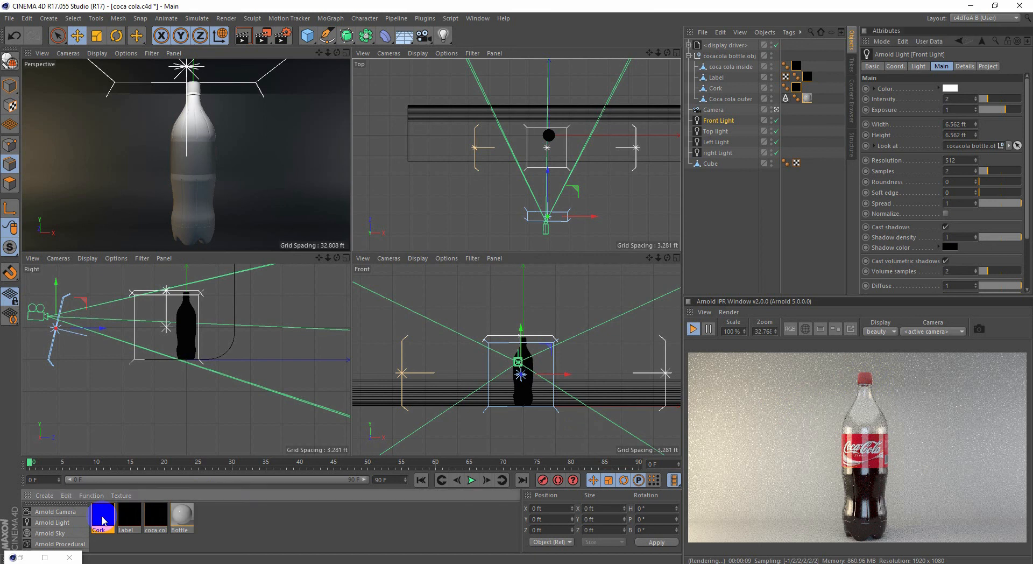
Step: Lower the Cork material's specular roughness to make the cap glossier
{"action": "double_click", "coordinate": [102, 516]}
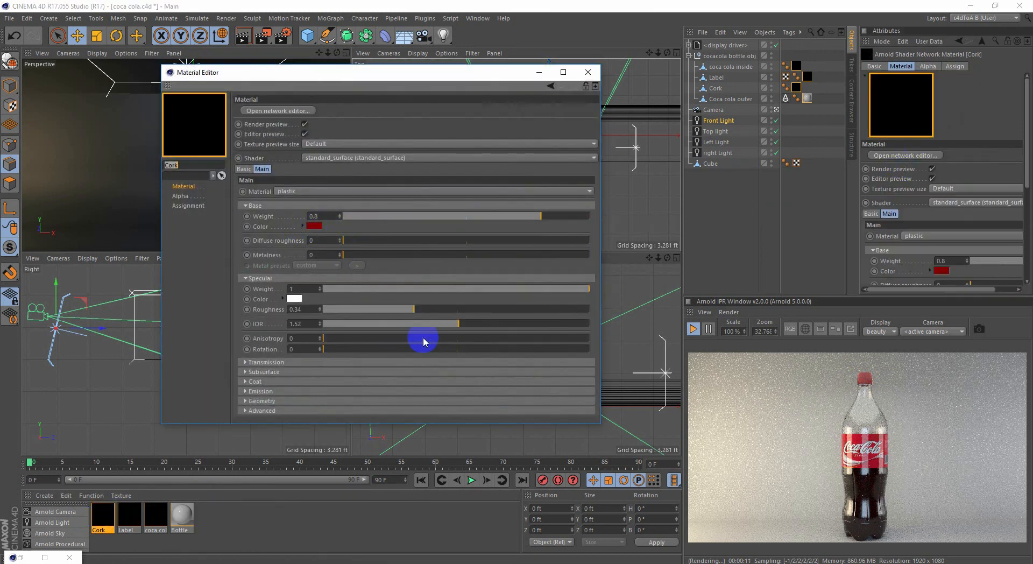
{"action": "left_click_drag", "start_coordinate": [414, 309], "coordinate": [374, 318]}
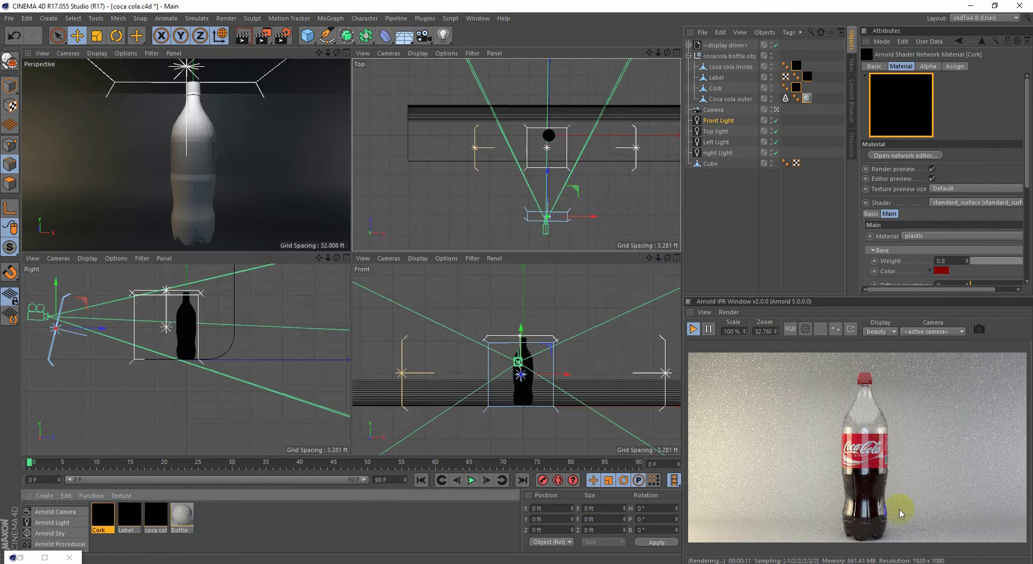
Step: Raise the Bottle material's specular roughness to 0.28
{"action": "double_click", "coordinate": [189, 520]}
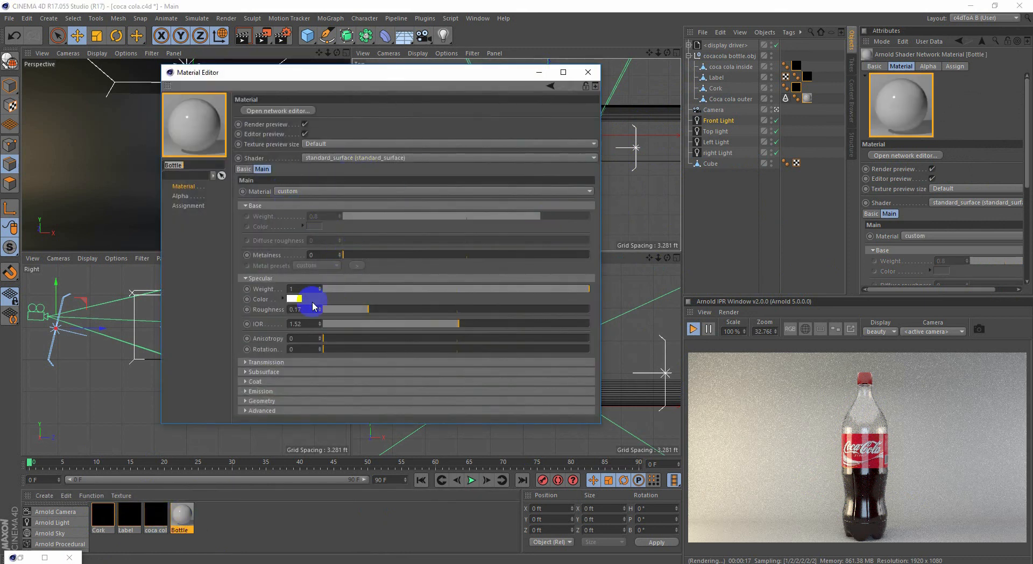
{"action": "left_click_drag", "start_coordinate": [374, 309], "coordinate": [385, 309]}
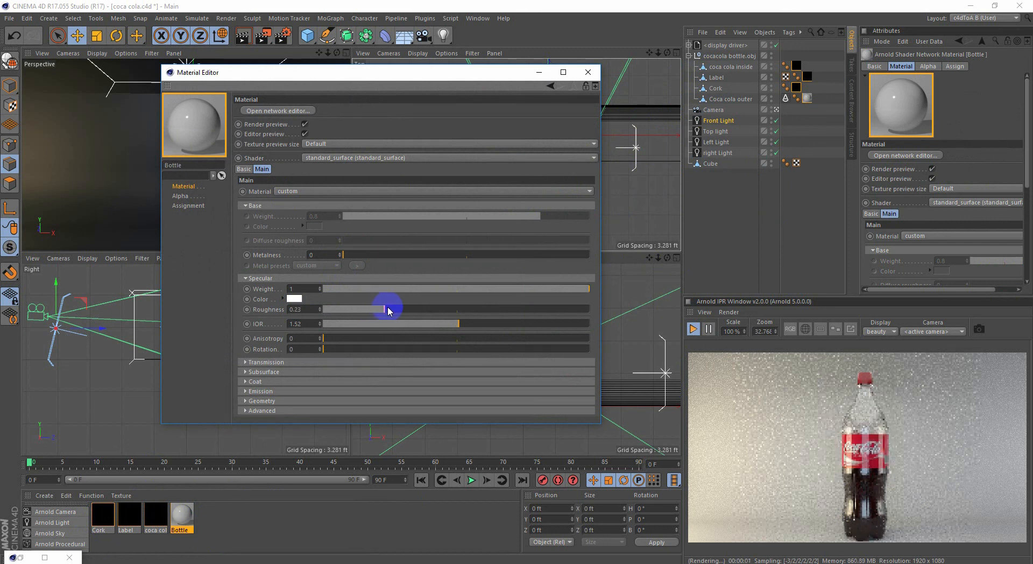
{"action": "left_click_drag", "start_coordinate": [393, 310], "coordinate": [397, 310]}
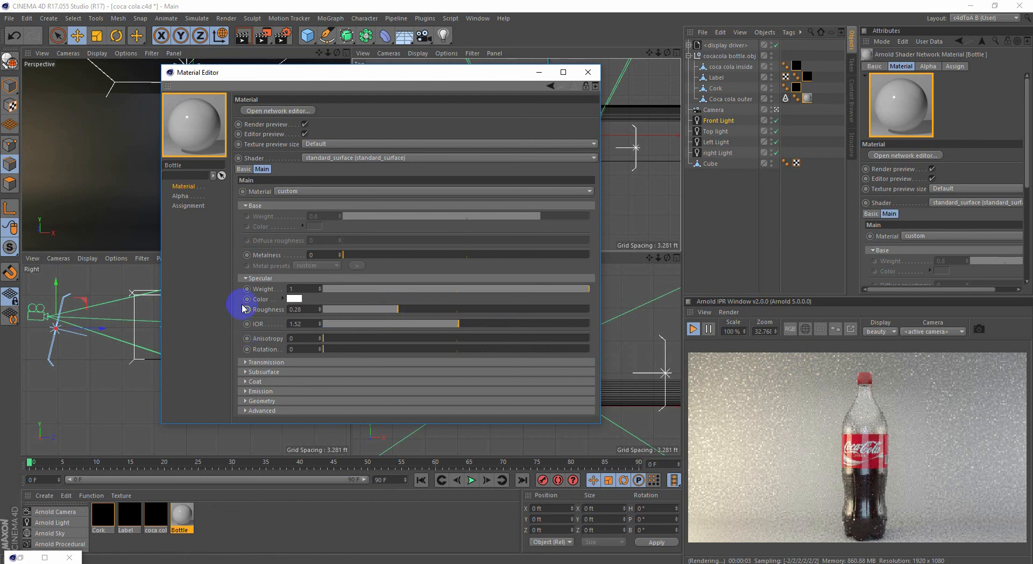
Step: Raise the coat weight of the Bottle material
{"action": "left_click", "coordinate": [246, 279]}
{"action": "left_click", "coordinate": [256, 206]}
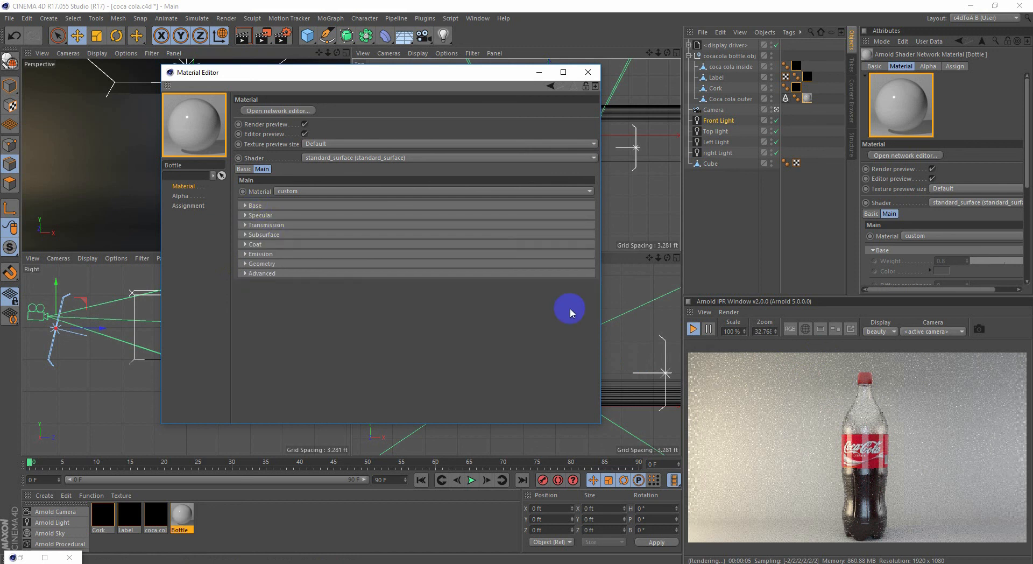
{"action": "left_click", "coordinate": [252, 245]}
{"action": "left_click_drag", "start_coordinate": [334, 260], "coordinate": [435, 264]}
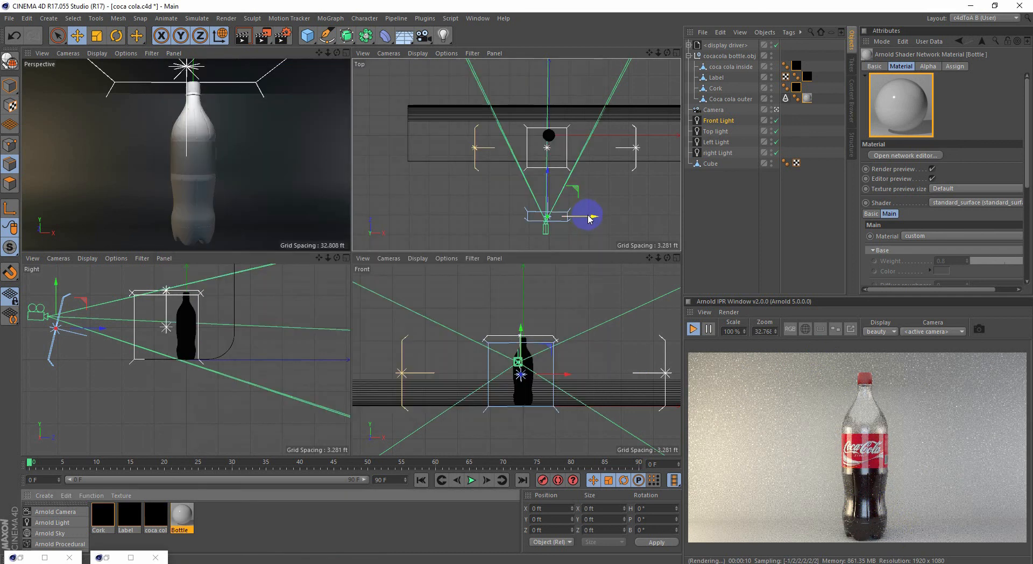
Step: Move the Front Light to the right of the camera and nearer the bottle, and set its color temperature to 7431
{"action": "left_click_drag", "start_coordinate": [589, 216], "coordinate": [626, 193]}
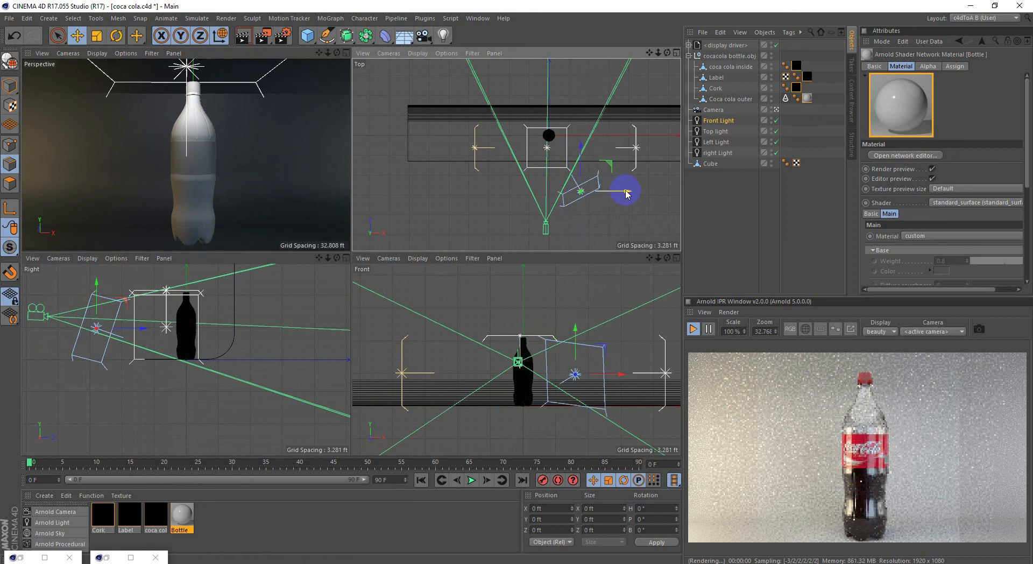
{"action": "left_click", "coordinate": [928, 67]}
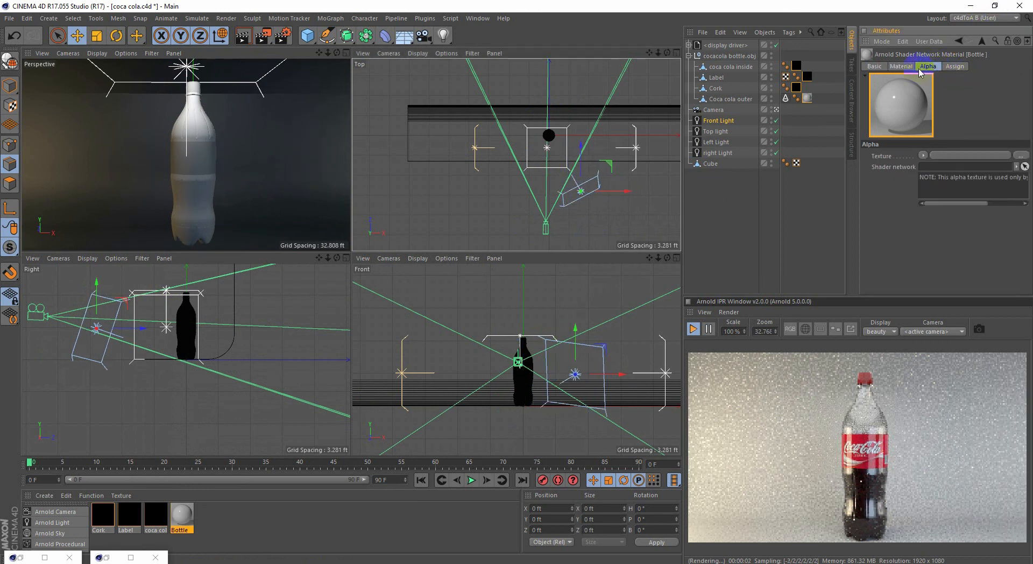
{"action": "left_click", "coordinate": [721, 121]}
{"action": "left_click", "coordinate": [965, 67]}
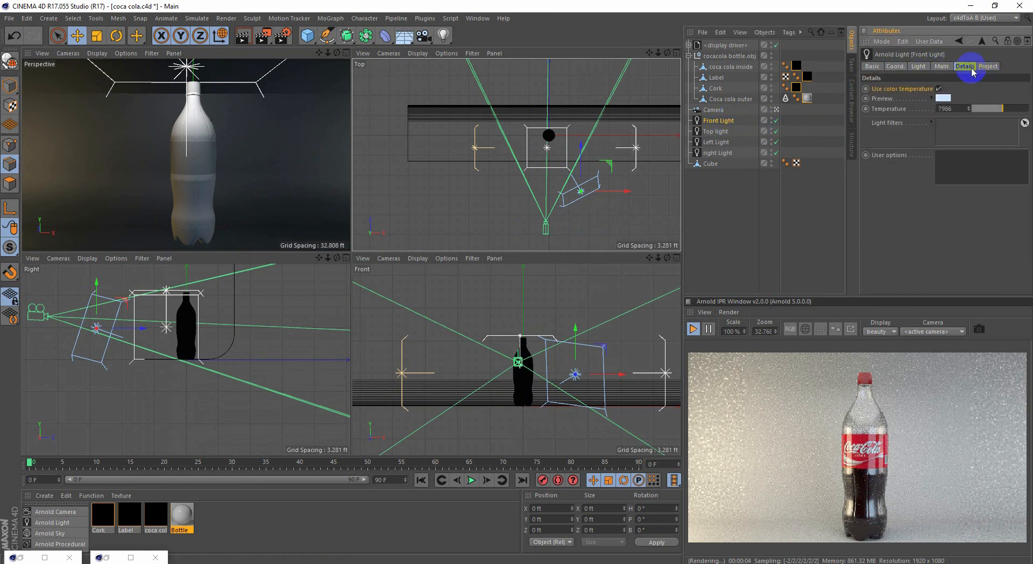
{"action": "left_click_drag", "start_coordinate": [996, 110], "coordinate": [987, 111]}
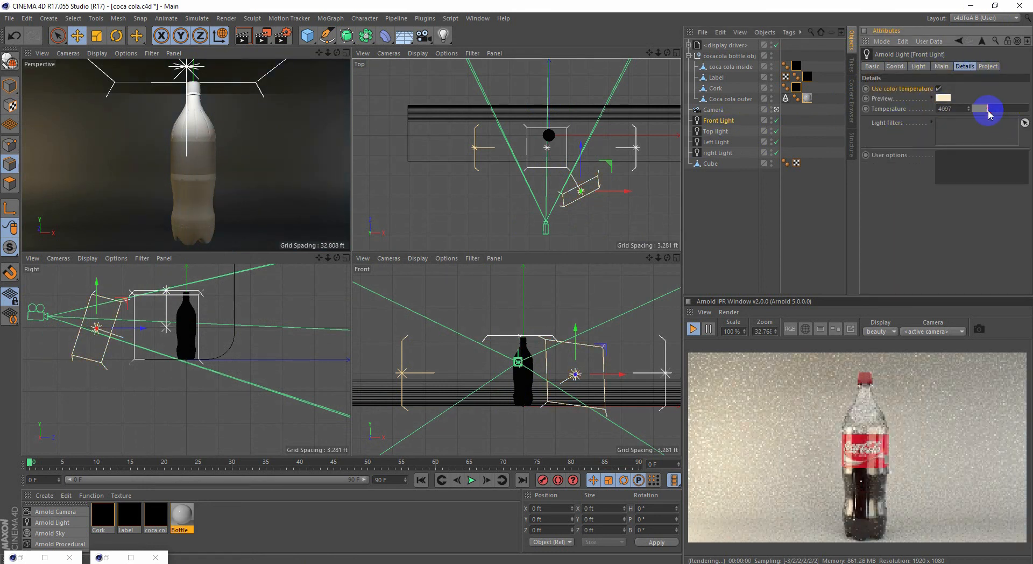
{"action": "left_click", "coordinate": [1011, 111]}
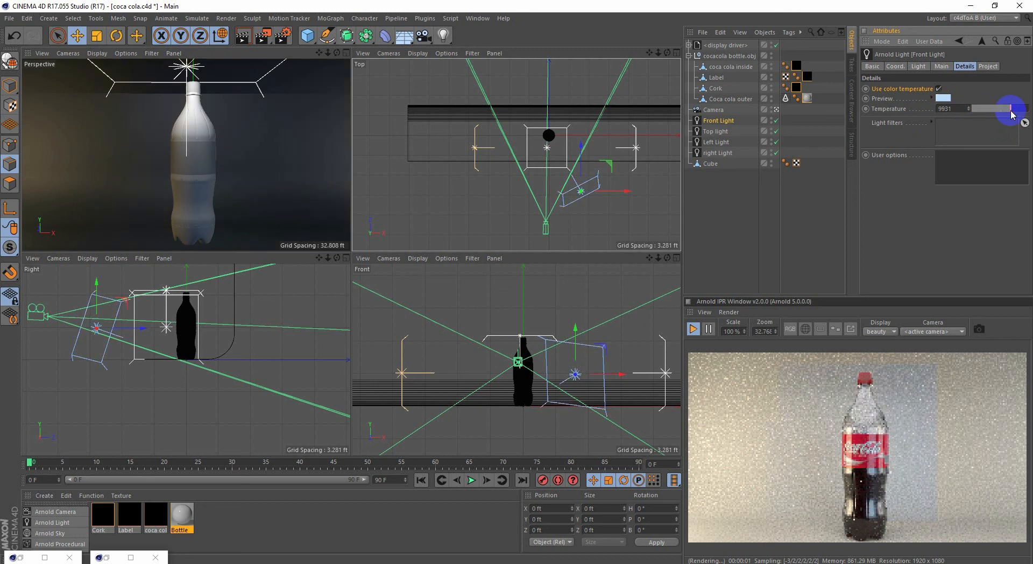
{"action": "mouse_move", "coordinate": [1012, 112]}
{"action": "left_mouse_down"}
{"action": "mouse_move", "coordinate": [989, 111]}
{"action": "mouse_move", "coordinate": [1002, 111]}
{"action": "left_mouse_up"}
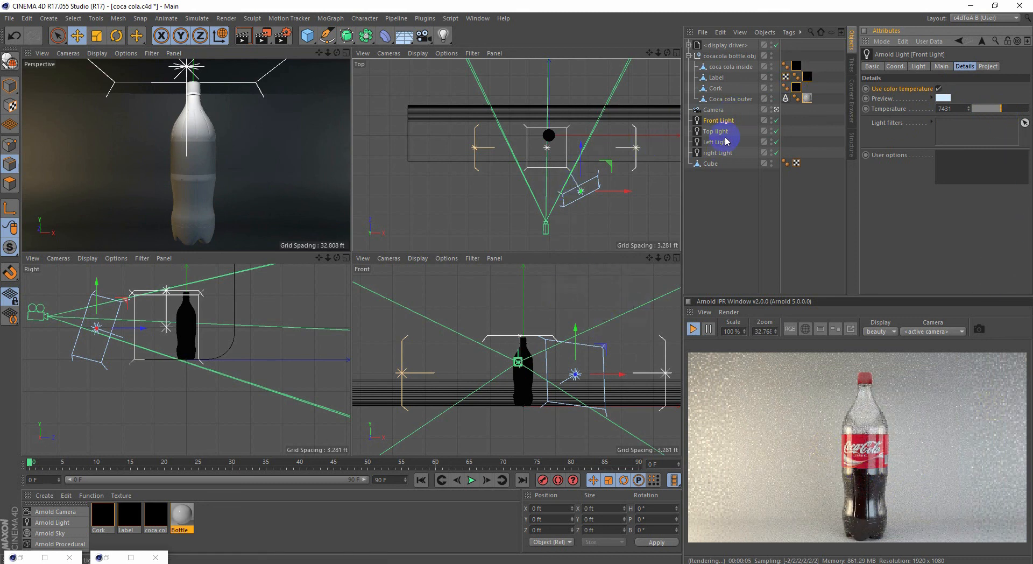
Step: Set the right Light's exposure to 2 and open its intensity for editing
{"action": "left_click", "coordinate": [720, 154]}
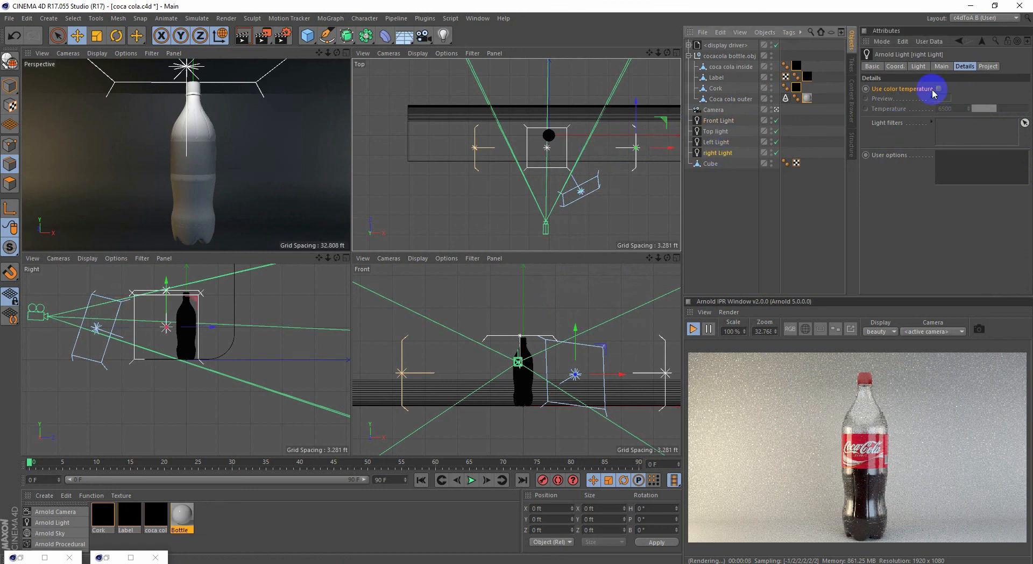
{"action": "left_click", "coordinate": [941, 66]}
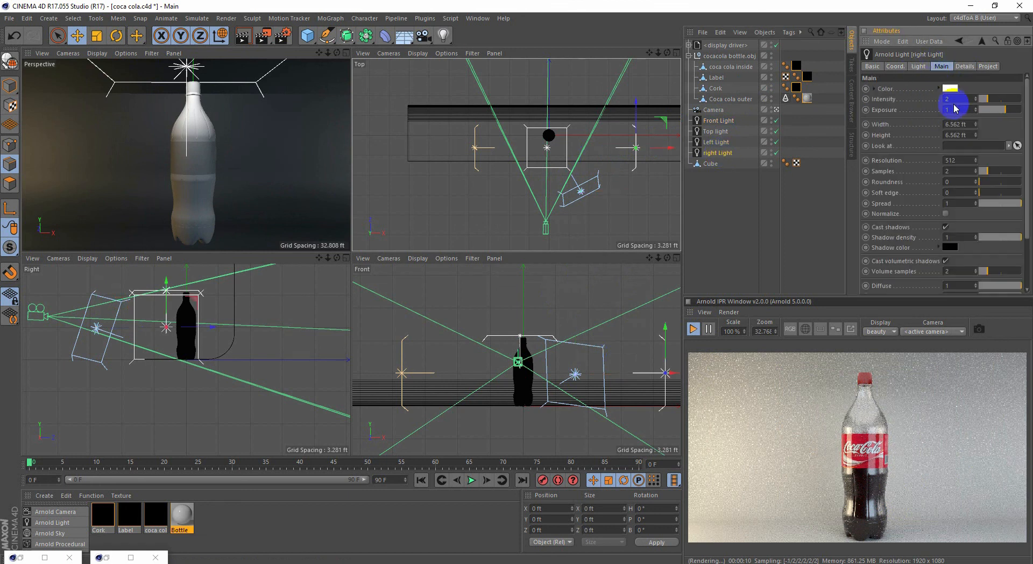
{"action": "type", "text": "2"}
{"action": "left_click", "coordinate": [956, 102]}
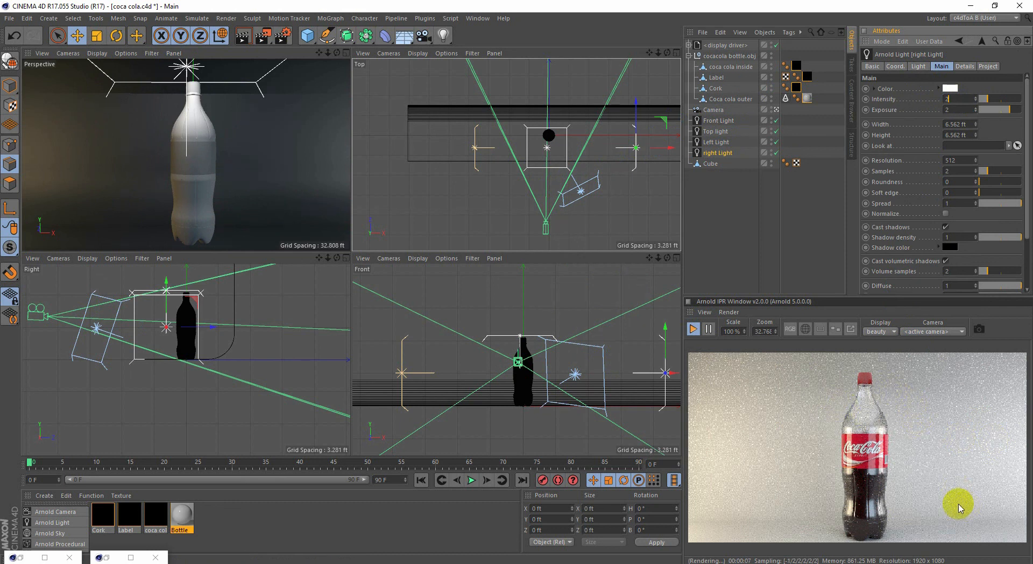
Step: Render the scene to the Picture Viewer and examine the bottle's cap, glass, label and liquid up close and as a whole
{"action": "left_click", "coordinate": [263, 36]}
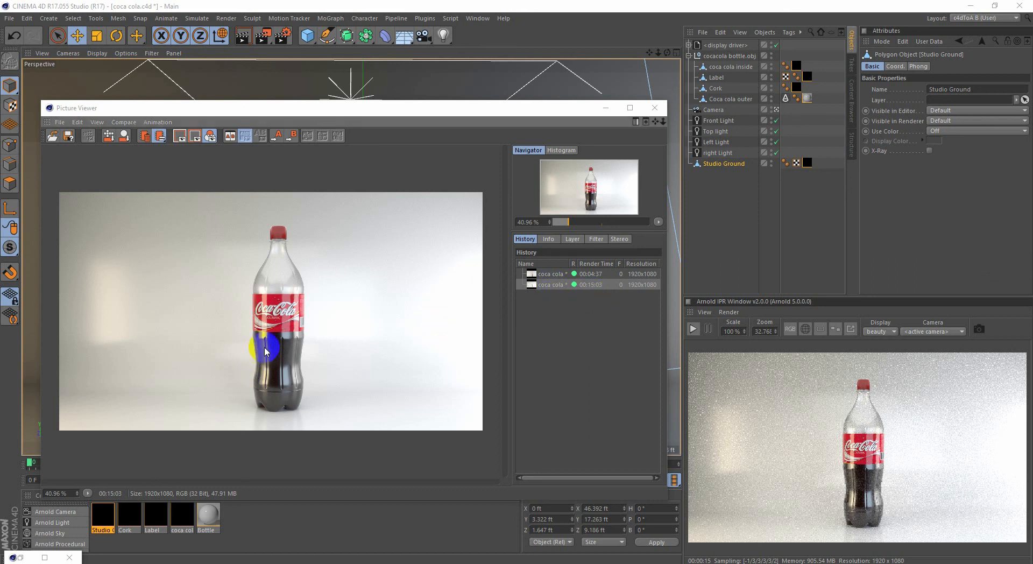
{"action": "scroll", "coordinate": [263, 354], "scroll_direction": "up", "scroll_amount": 2}
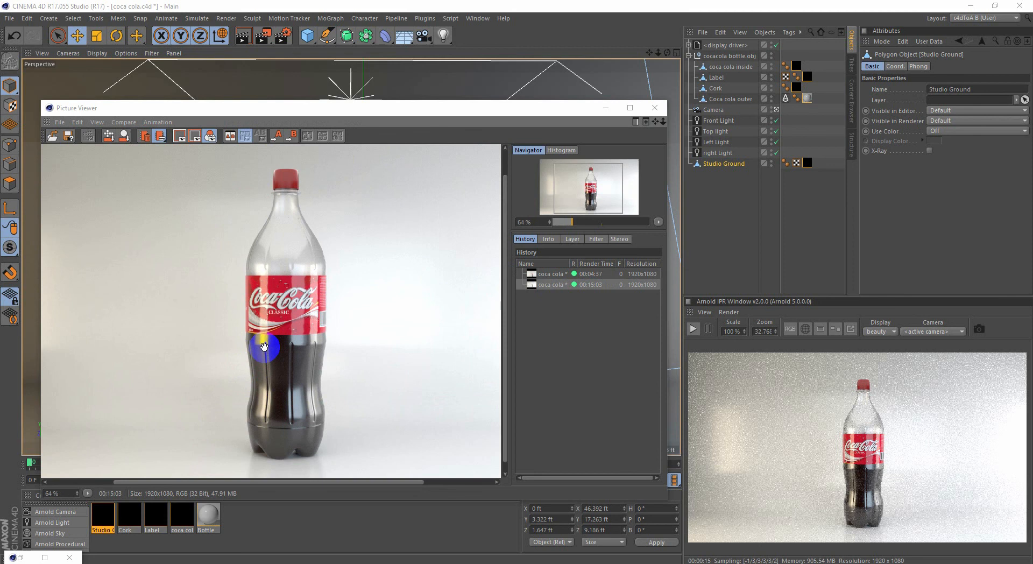
{"action": "scroll", "coordinate": [263, 347], "scroll_direction": "up", "scroll_amount": 2}
{"action": "left_click_drag", "start_coordinate": [285, 353], "coordinate": [240, 417]}
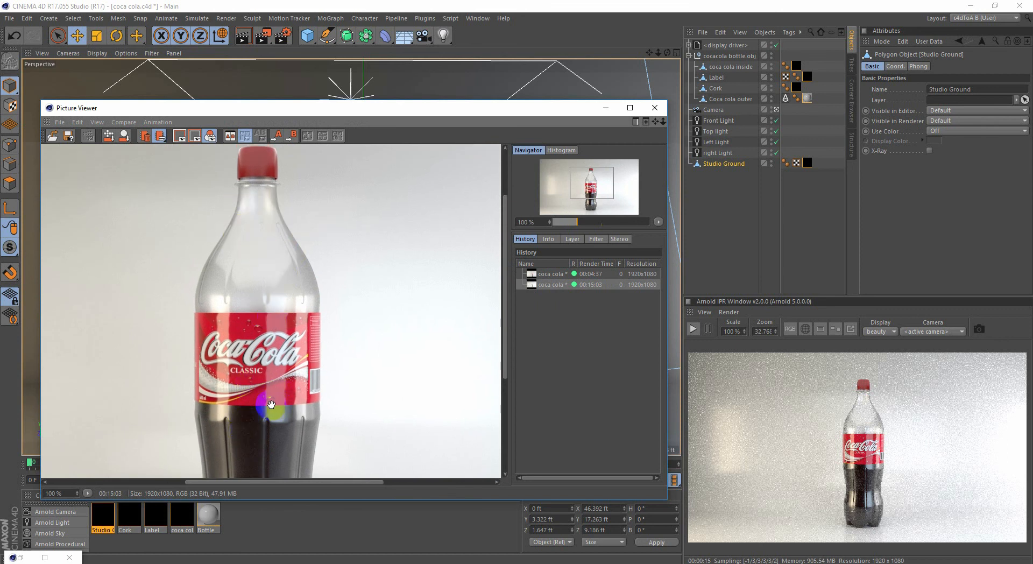
{"action": "scroll", "coordinate": [271, 404], "scroll_direction": "down", "scroll_amount": 3}
{"action": "left_click_drag", "start_coordinate": [247, 369], "coordinate": [290, 350]}
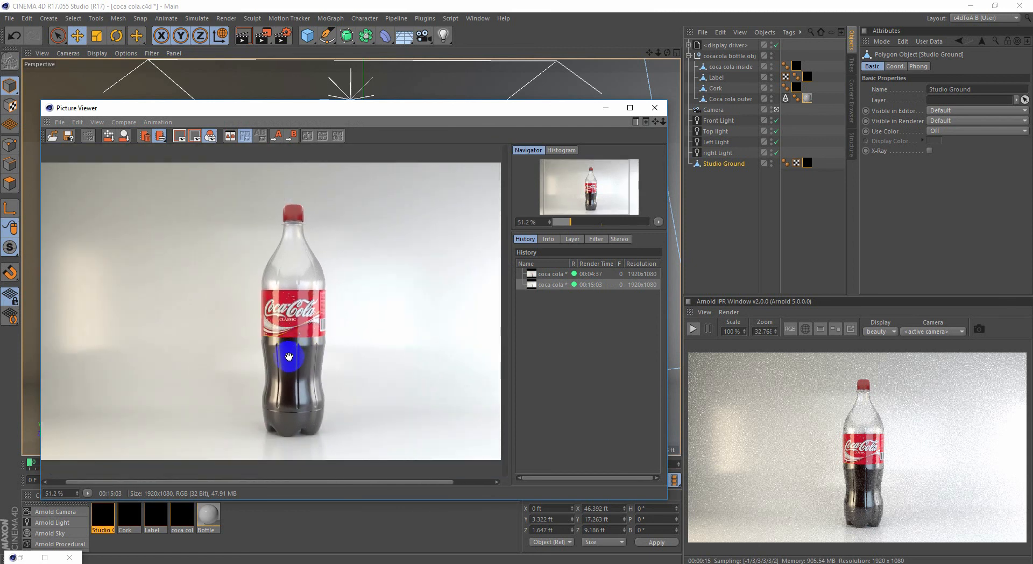
{"action": "scroll", "coordinate": [289, 357], "scroll_direction": "up", "scroll_amount": 1}
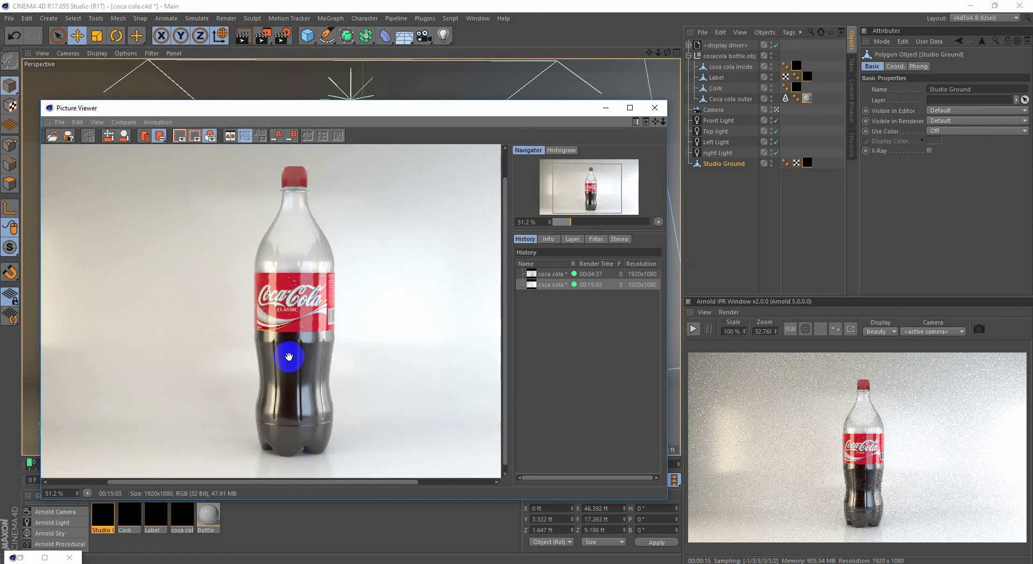
{"action": "left_click_drag", "start_coordinate": [288, 360], "coordinate": [269, 365]}
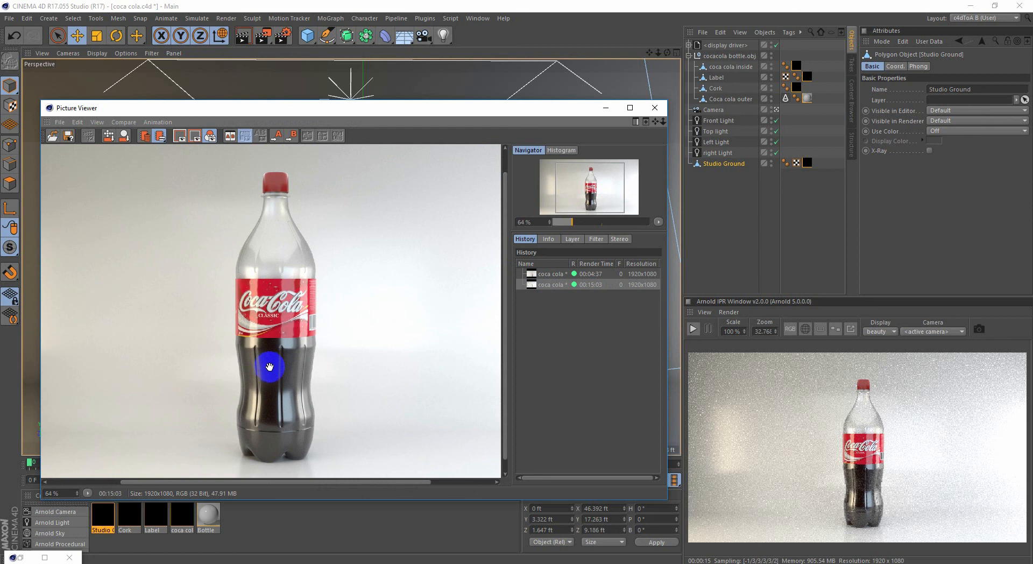
{"action": "scroll", "coordinate": [270, 366], "scroll_direction": "down", "scroll_amount": 1}
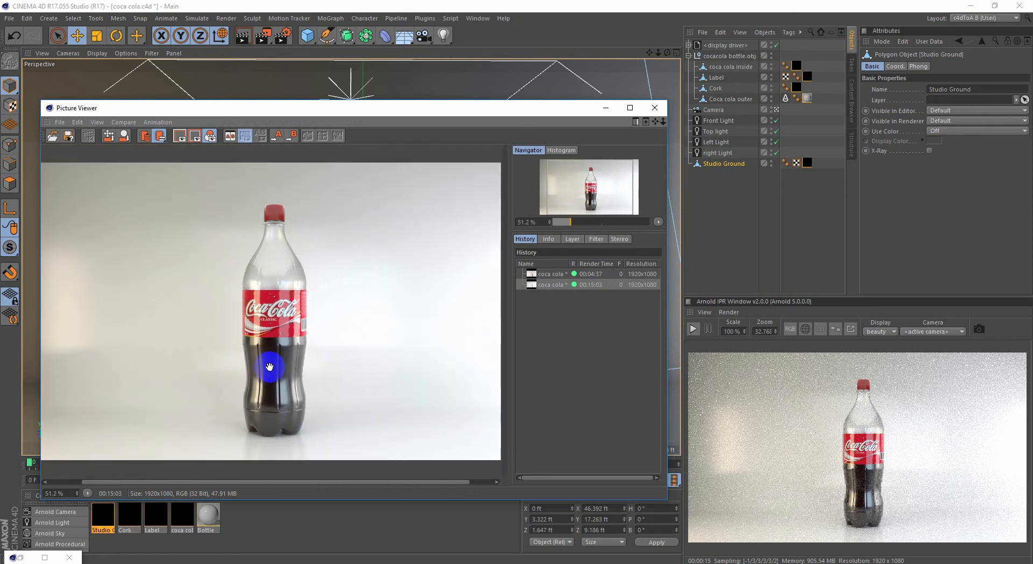